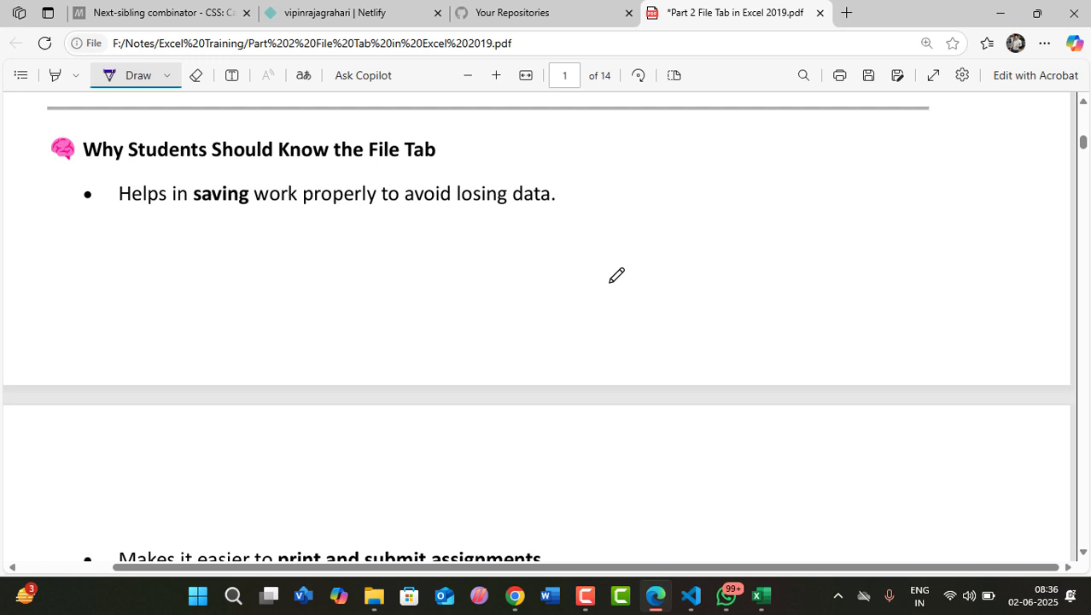
Step: Draw check marks beside the saving, printing, sharing, PDF conversion and customization points on why students should know the File tab
click(361, 289)
drag(565, 214, 614, 182)
scroll(750, 234, down, 3)
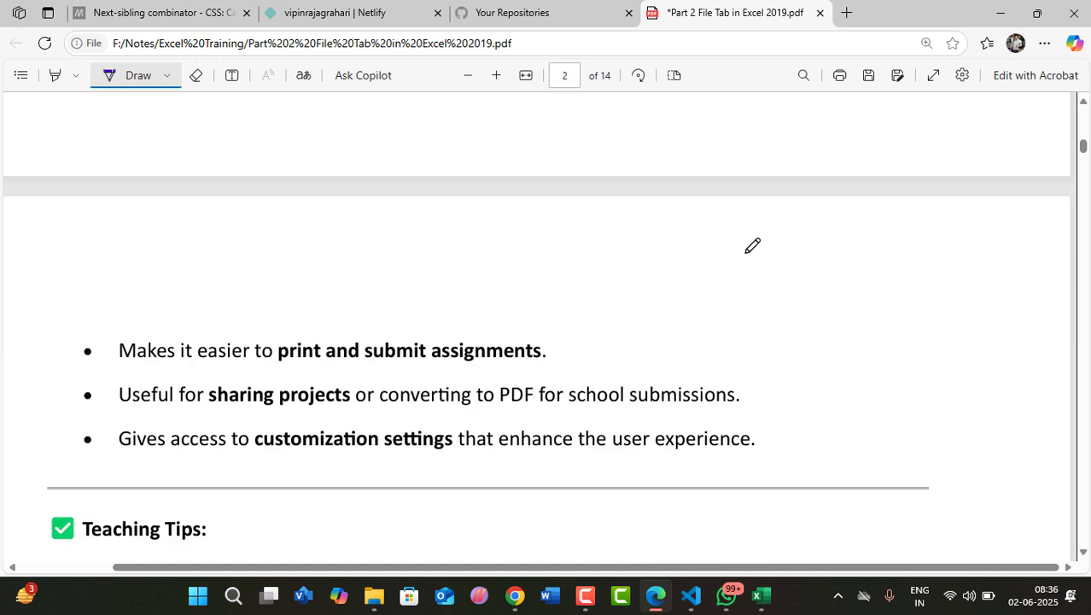
scroll(753, 246, down, 2)
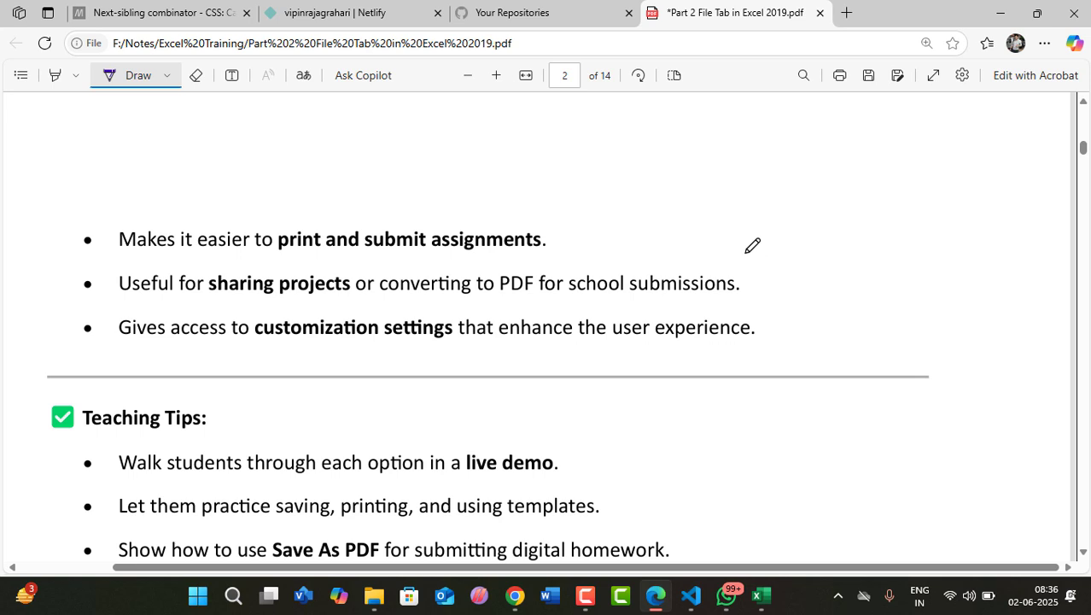
drag(533, 255, 579, 231)
drag(352, 302, 380, 291)
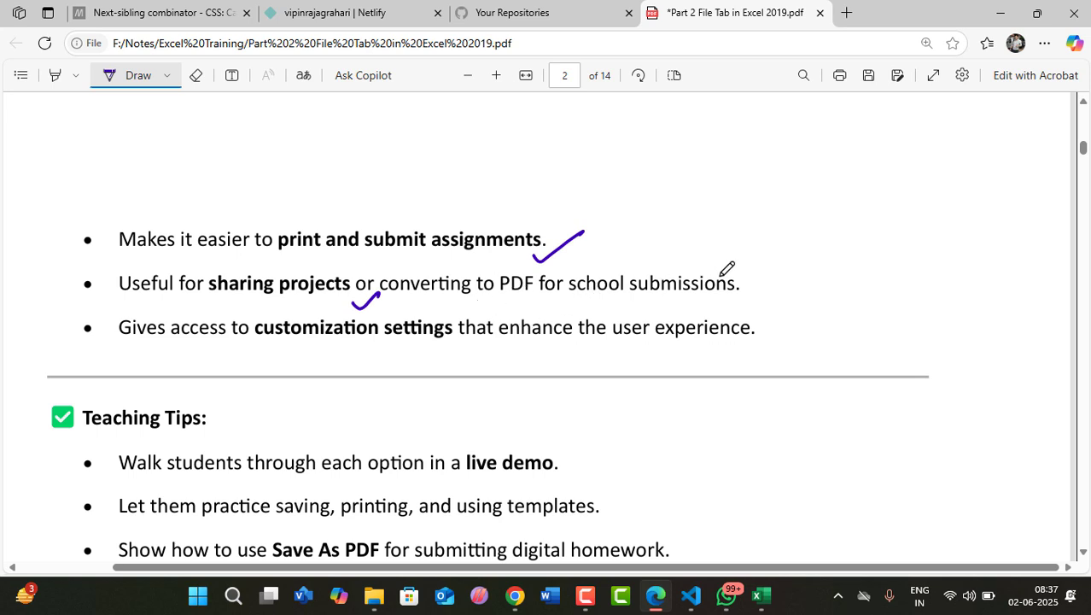
drag(745, 287, 794, 245)
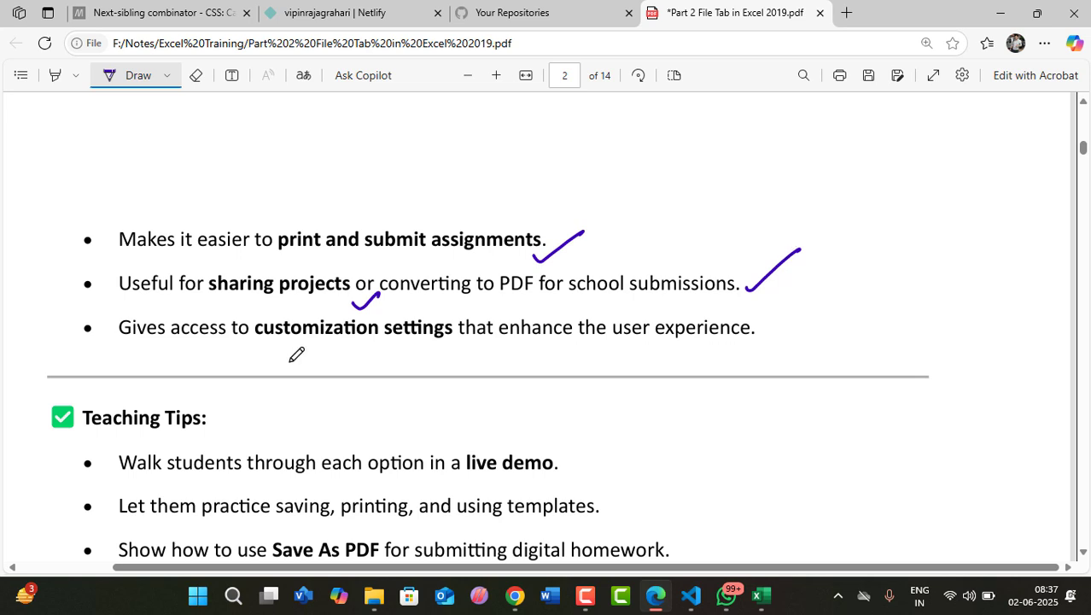
drag(756, 340, 817, 322)
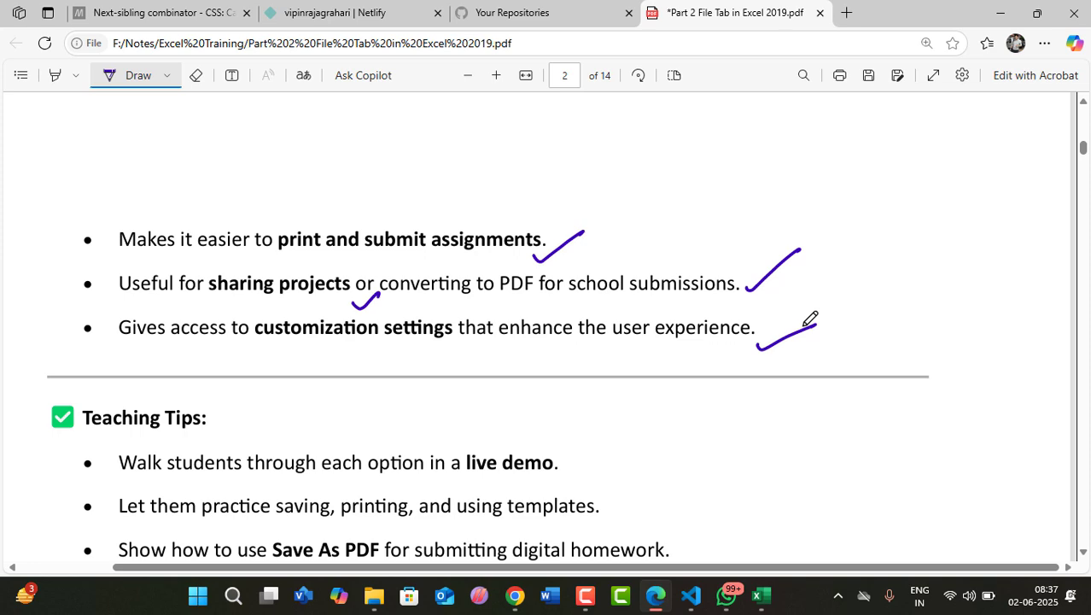
Step: Circle "Info" page and underline the words about the current workbook in the Info option's introductory paragraph
scroll(834, 340, down, 5)
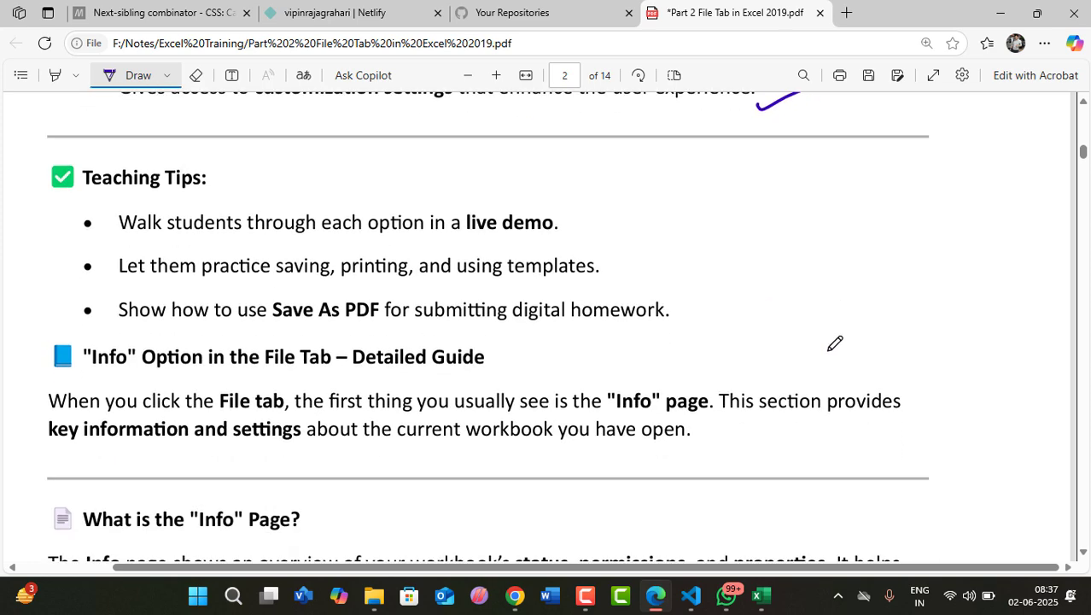
scroll(838, 344, down, 5)
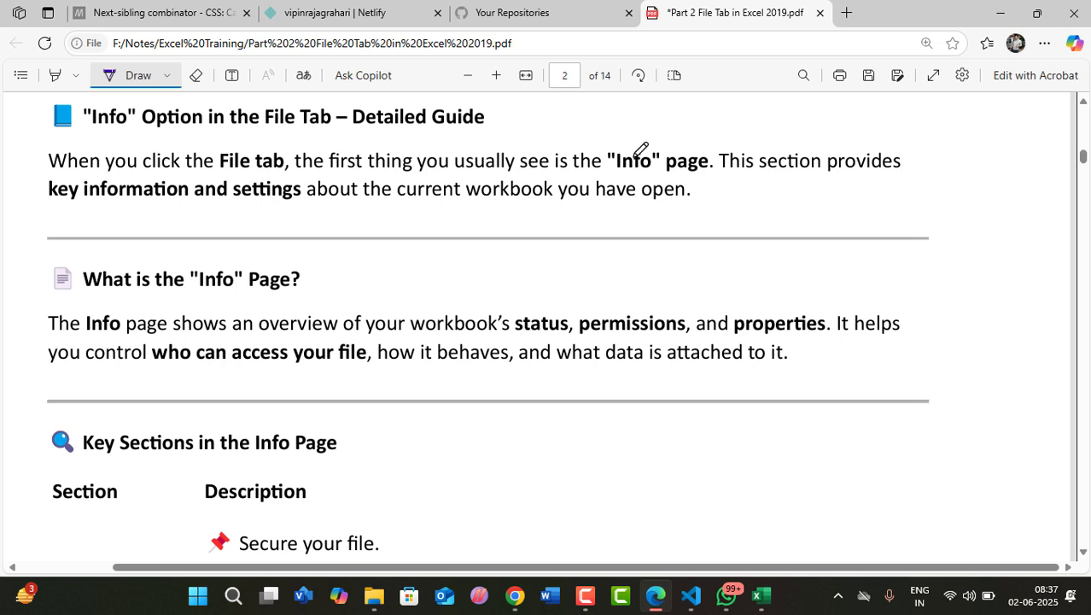
mouse_move(614, 144)
mouse_down()
mouse_move(645, 182)
mouse_move(685, 179)
mouse_move(709, 142)
mouse_move(629, 140)
mouse_move(613, 159)
mouse_up()
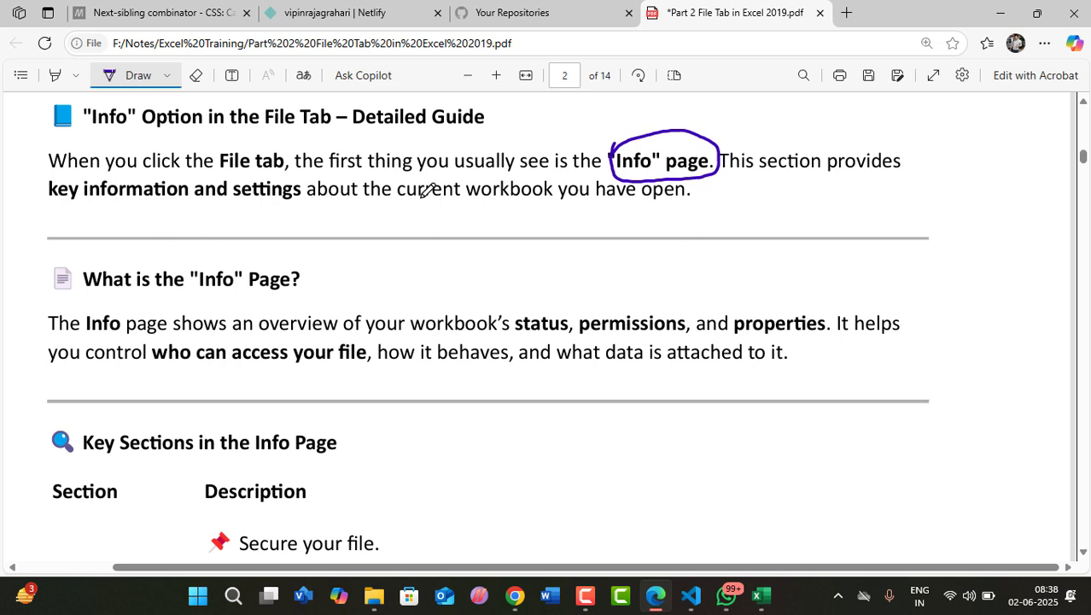
drag(433, 217, 688, 205)
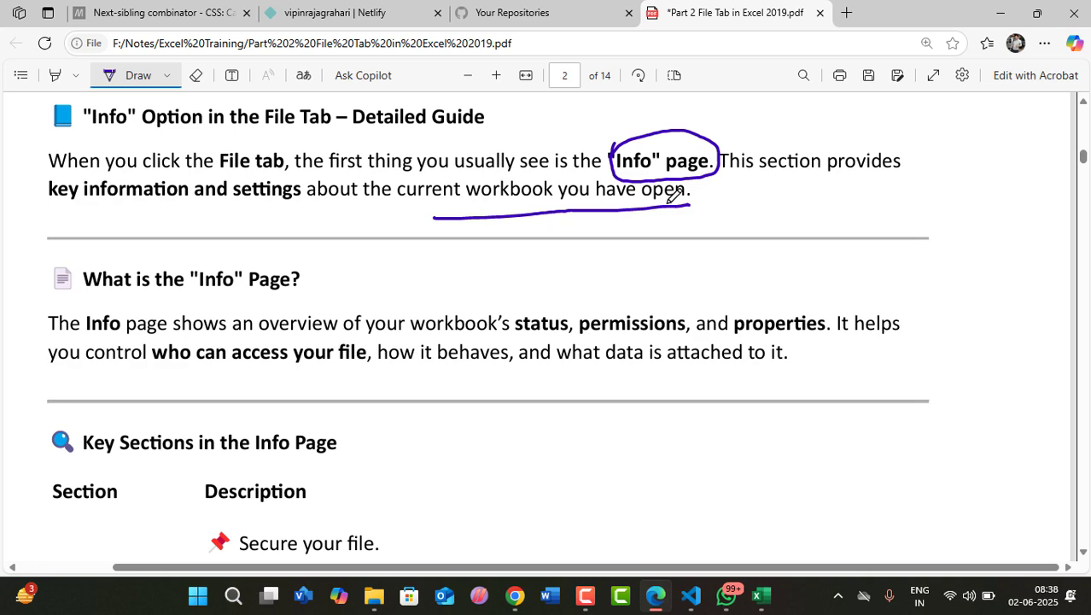
Step: Switch to the Book2 workbook in Excel and open its Info page
mouse_move(760, 602)
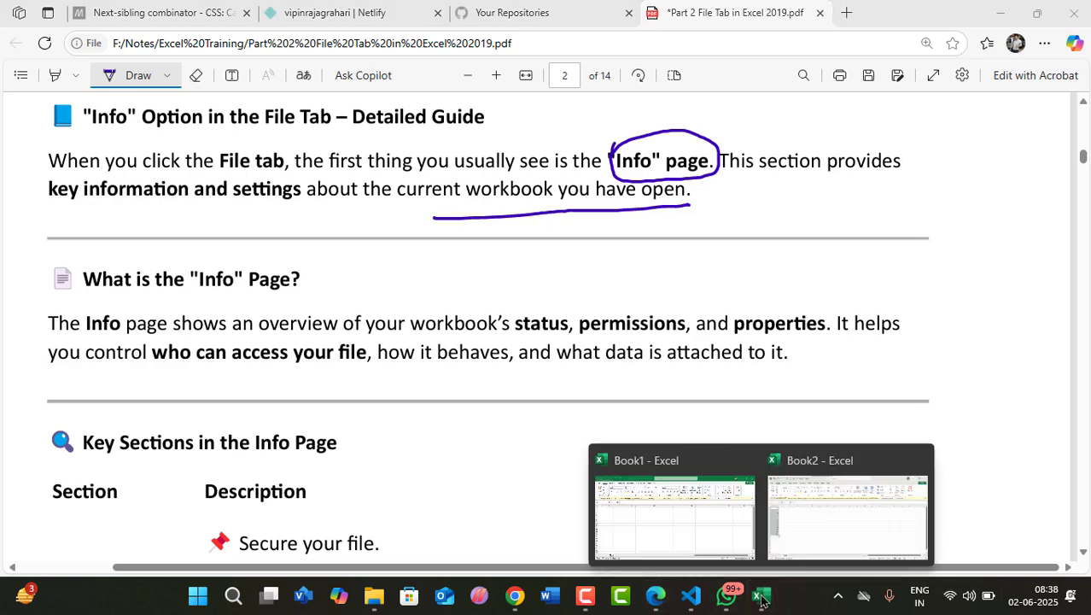
click(815, 522)
click(184, 364)
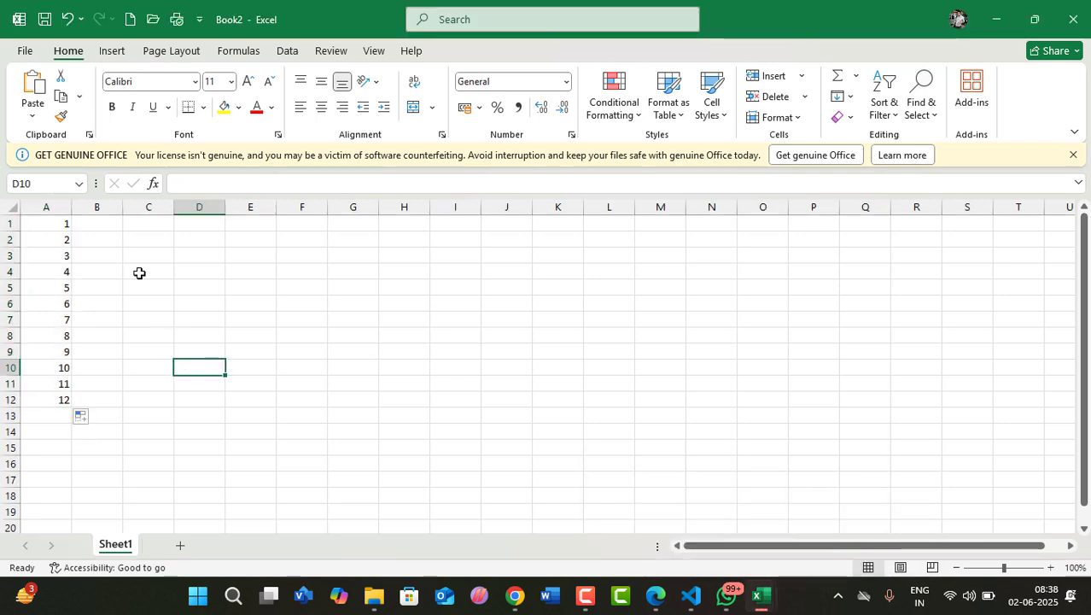
click(27, 53)
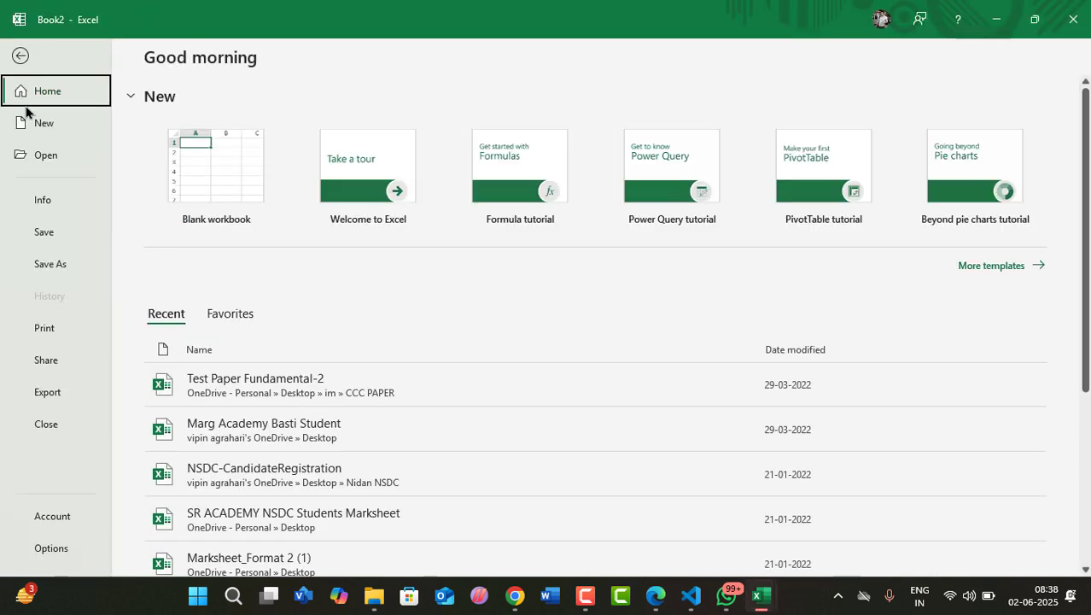
click(39, 201)
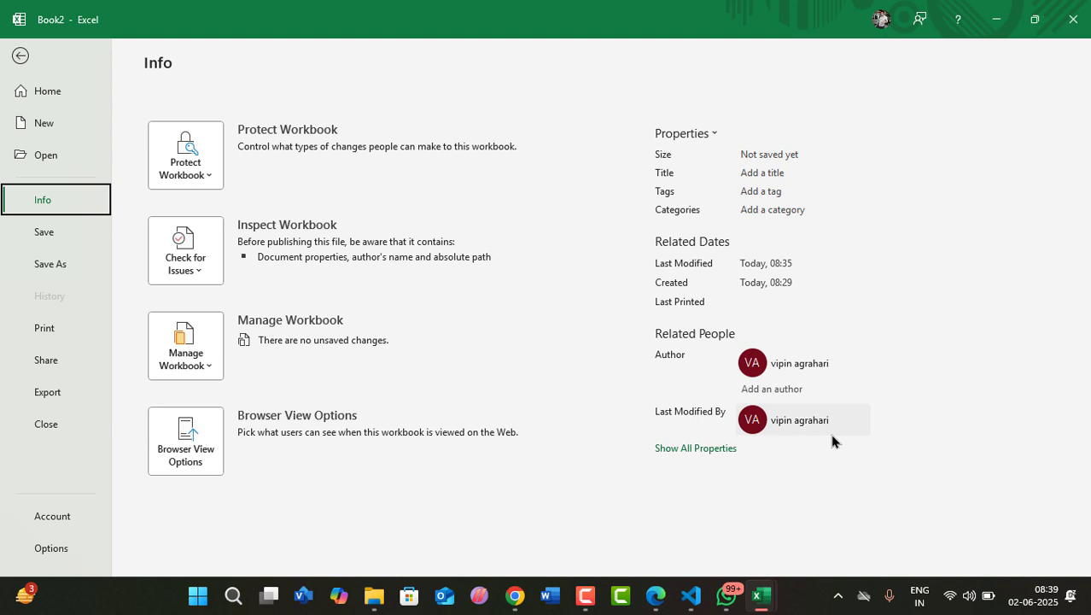
Step: Show all document properties of the workbook, including the additional fields
mouse_move(793, 437)
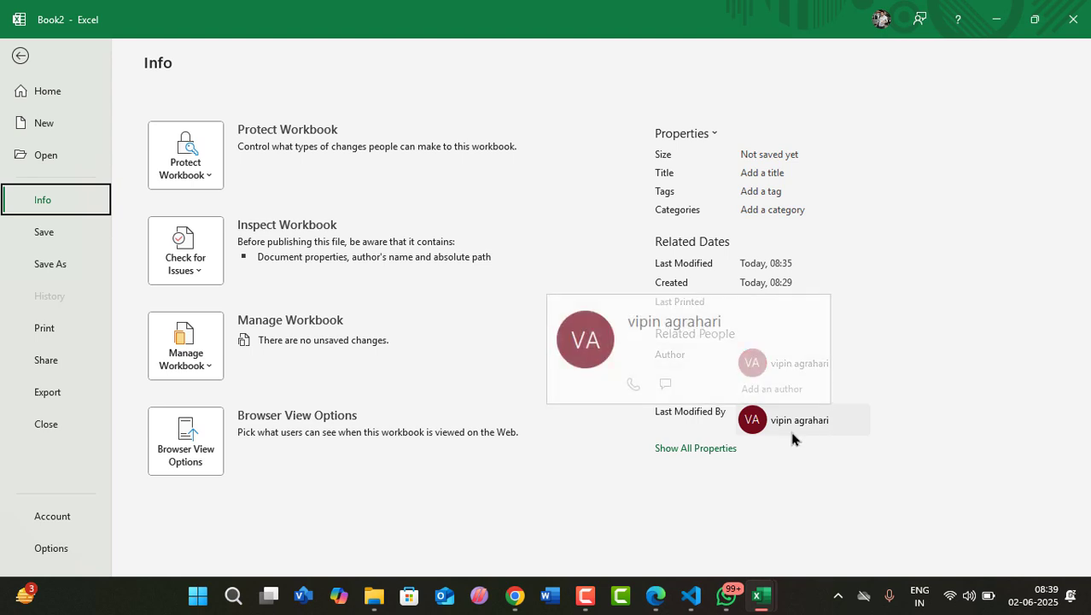
click(707, 451)
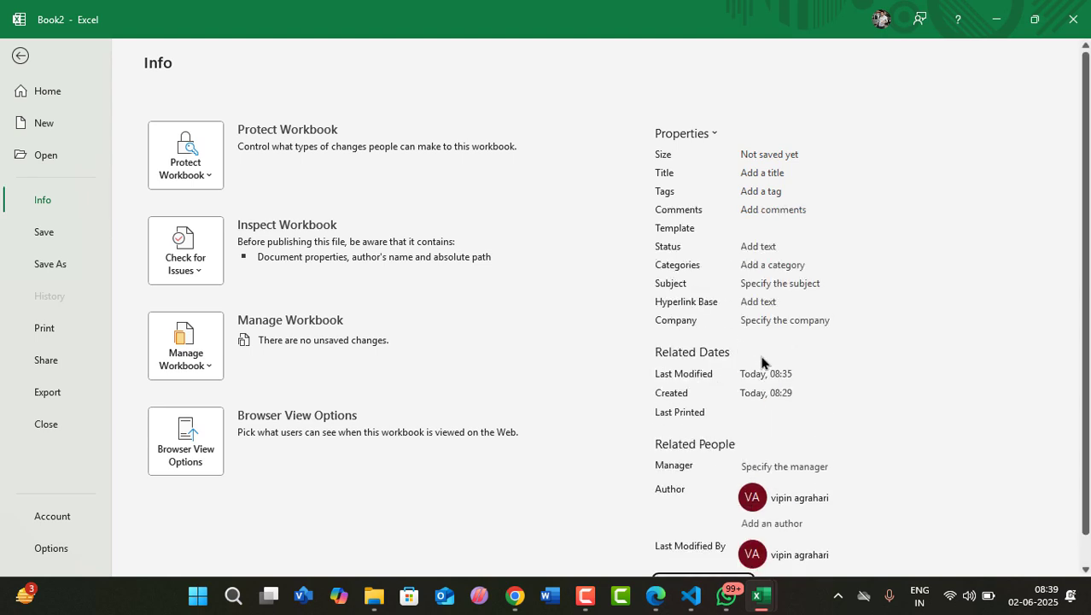
scroll(763, 365, down, 1)
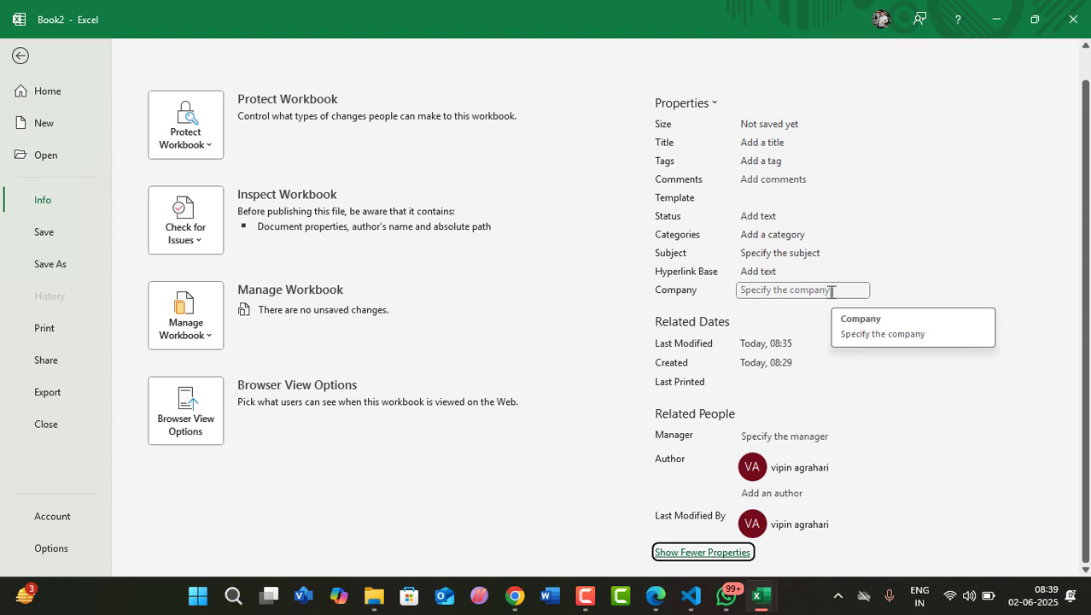
Step: Set the workbook's Company property to Sr-ACADEMY and its Title to File Tab
click(741, 289)
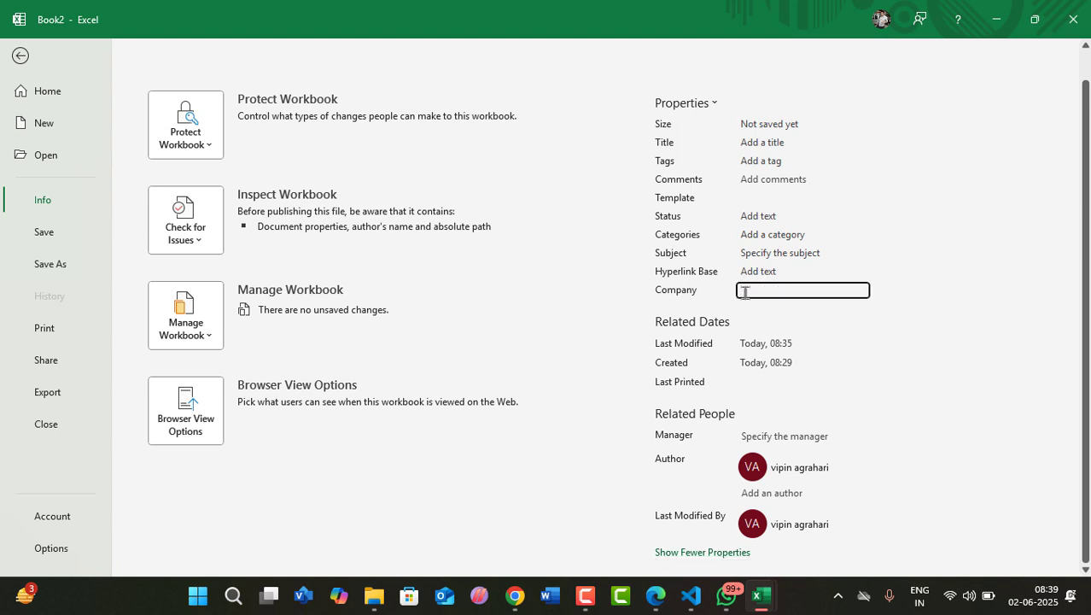
text(3)
text(-A)
text(CAD)
text(EMY)
click(1051, 322)
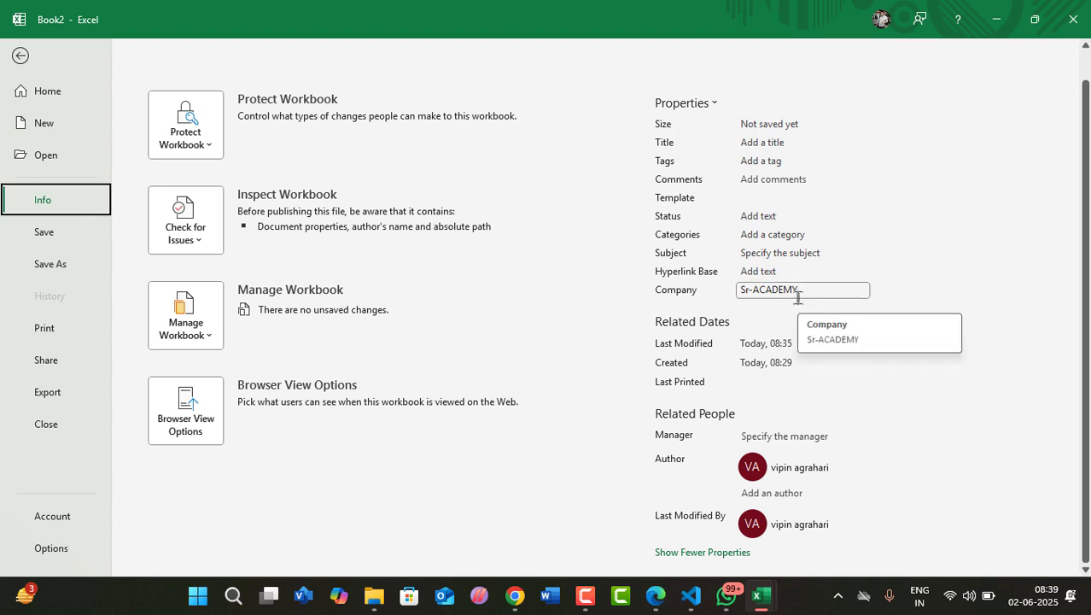
click(754, 142)
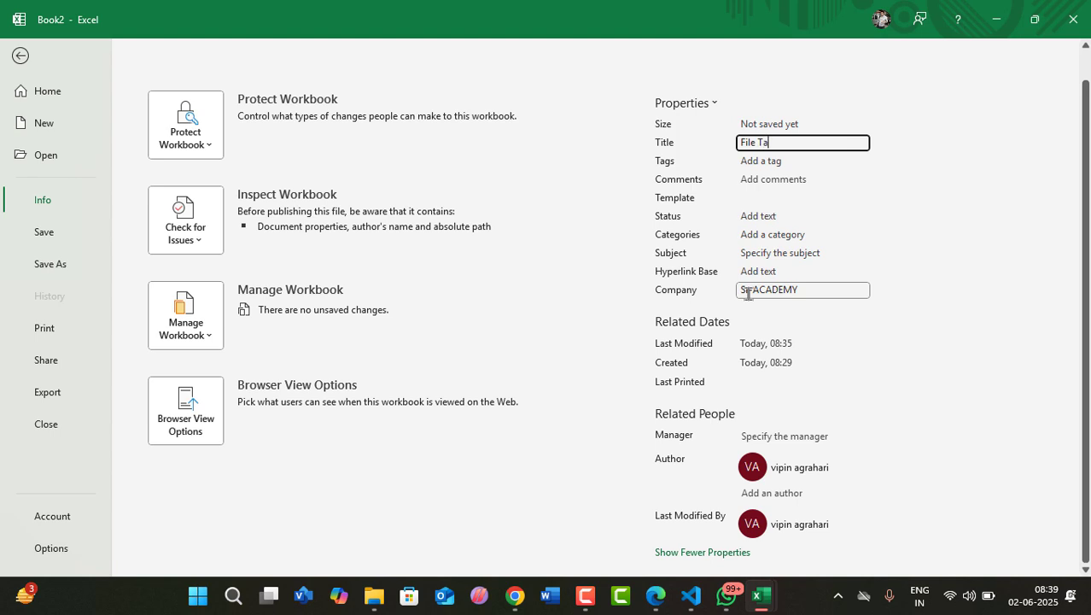
click(620, 166)
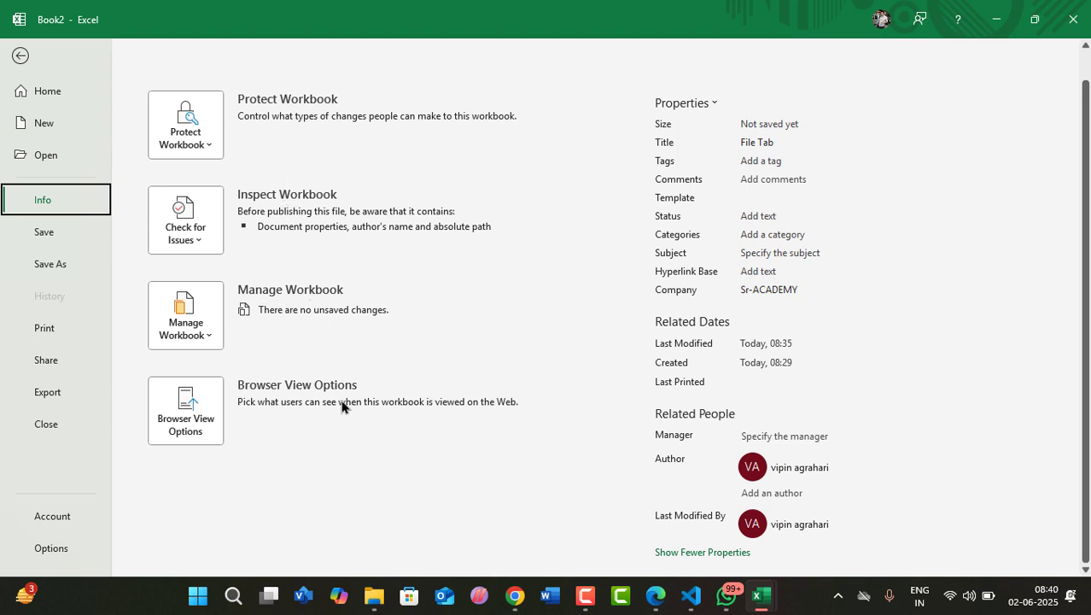
Step: Return to the PDF in Edge and mark the "Info" Page heading, status, permissions, properties and "who can access your file" with underlines and check marks
click(993, 20)
scroll(580, 268, down, 2)
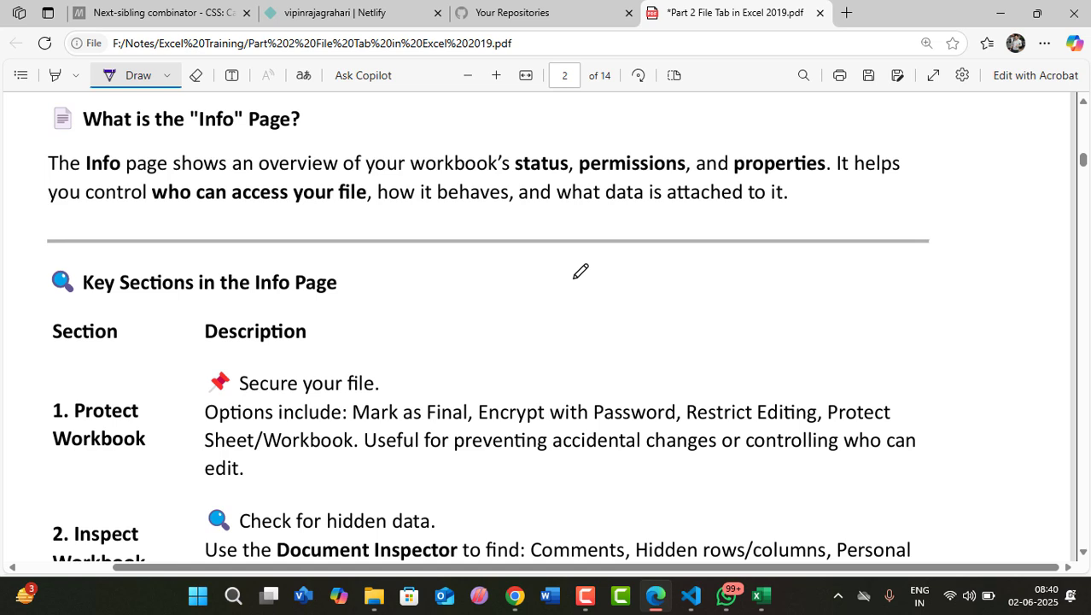
drag(213, 138, 308, 122)
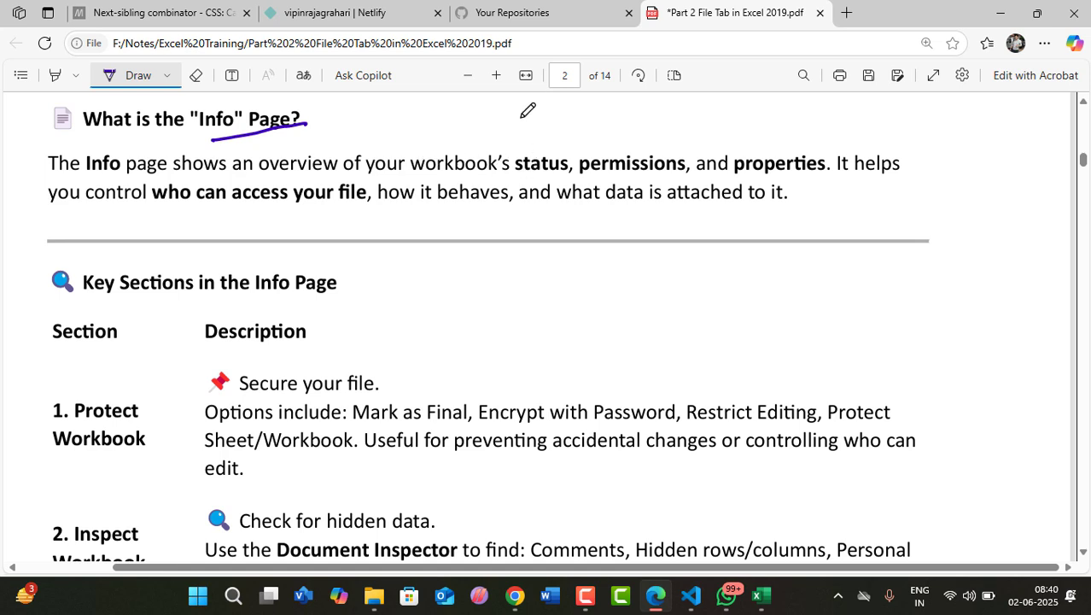
drag(540, 148, 674, 133)
drag(778, 150, 821, 138)
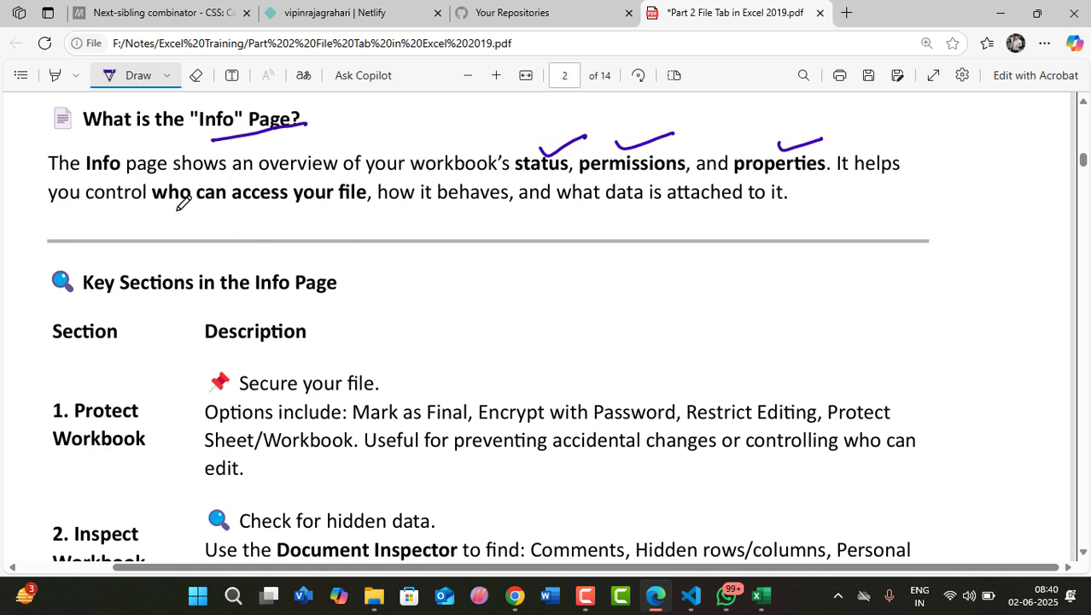
drag(178, 207, 365, 199)
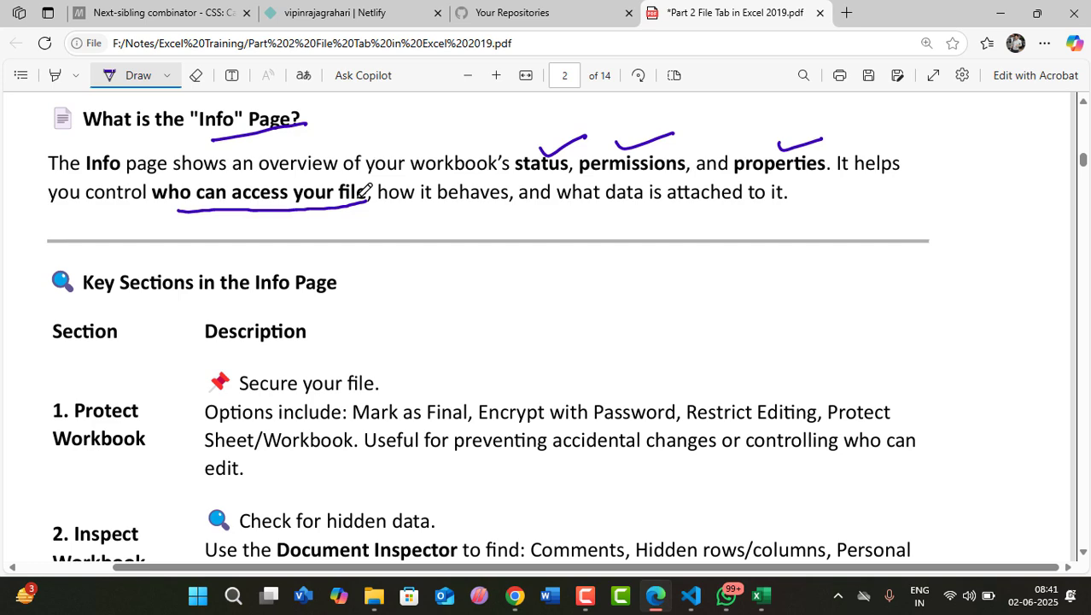
Step: Circle Protect Workbook in the key sections table, underline "Options include" and draw check marks above its four protection options
scroll(354, 294, down, 2)
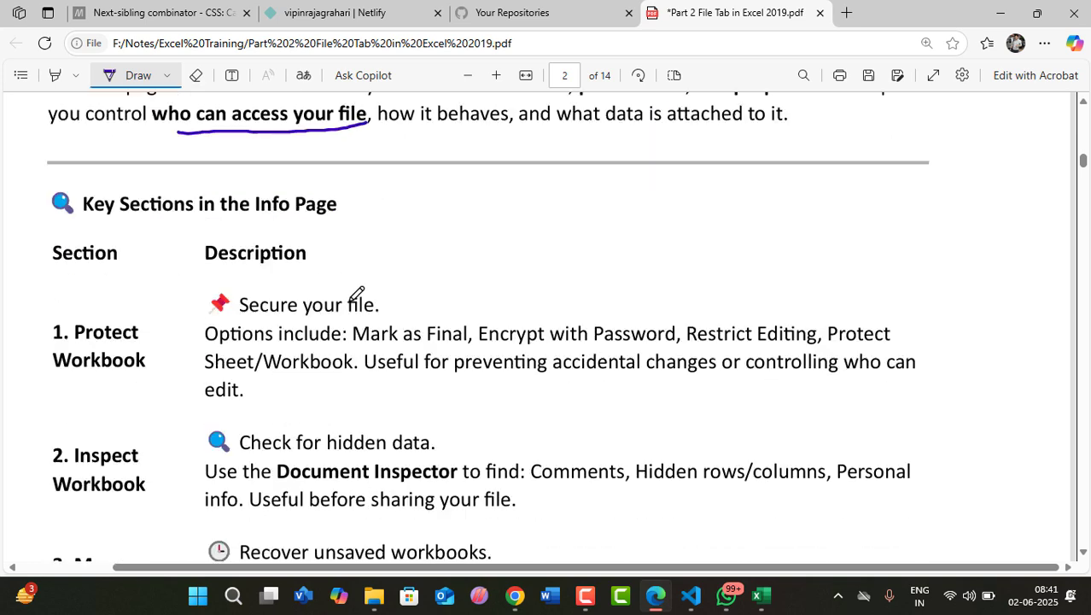
scroll(444, 241, down, 2)
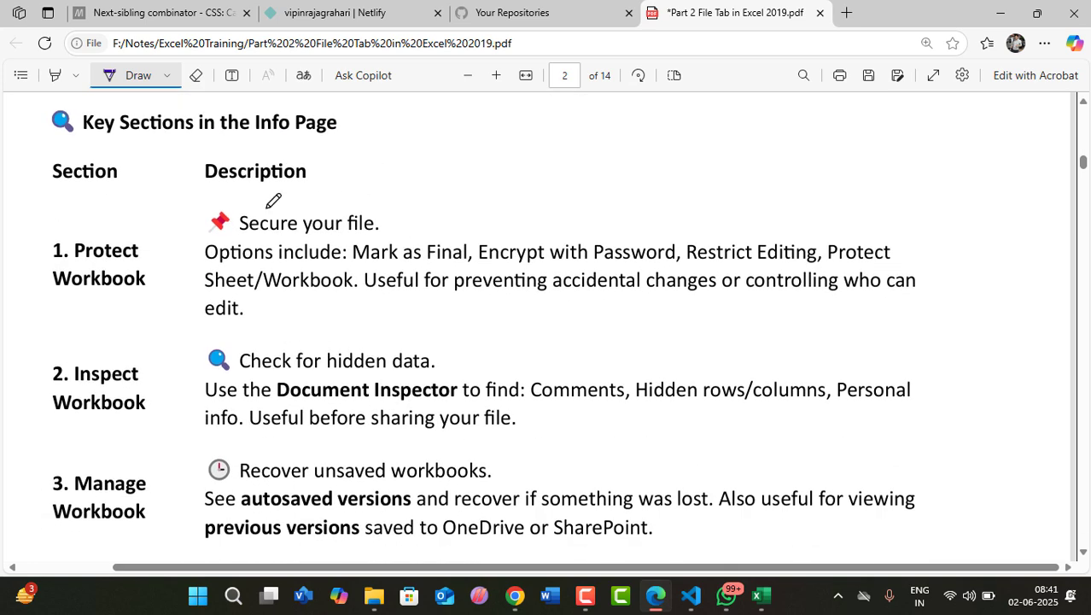
click(52, 201)
mouse_move(75, 233)
mouse_down()
mouse_move(72, 299)
mouse_move(152, 239)
mouse_move(56, 255)
mouse_up()
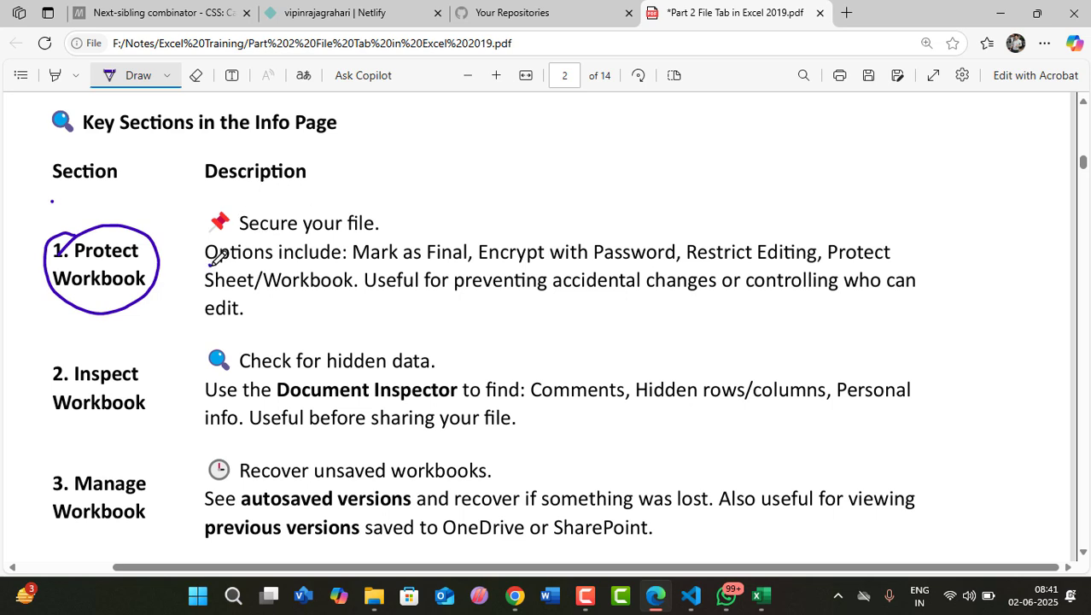
drag(208, 266, 314, 265)
drag(413, 235, 424, 237)
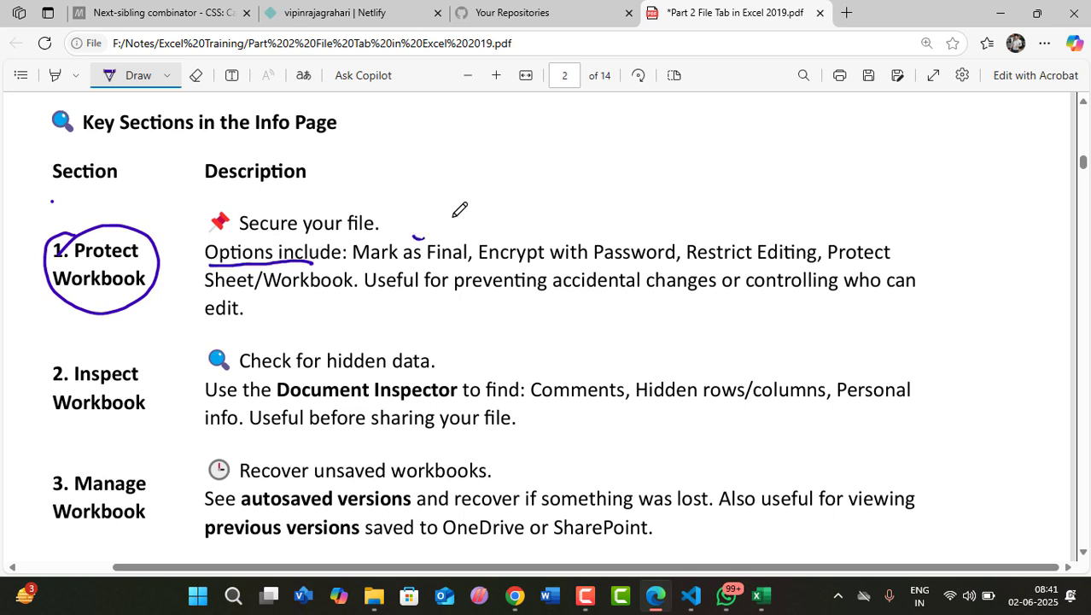
mouse_move(559, 232)
mouse_down()
mouse_move(566, 241)
mouse_move(605, 219)
mouse_up()
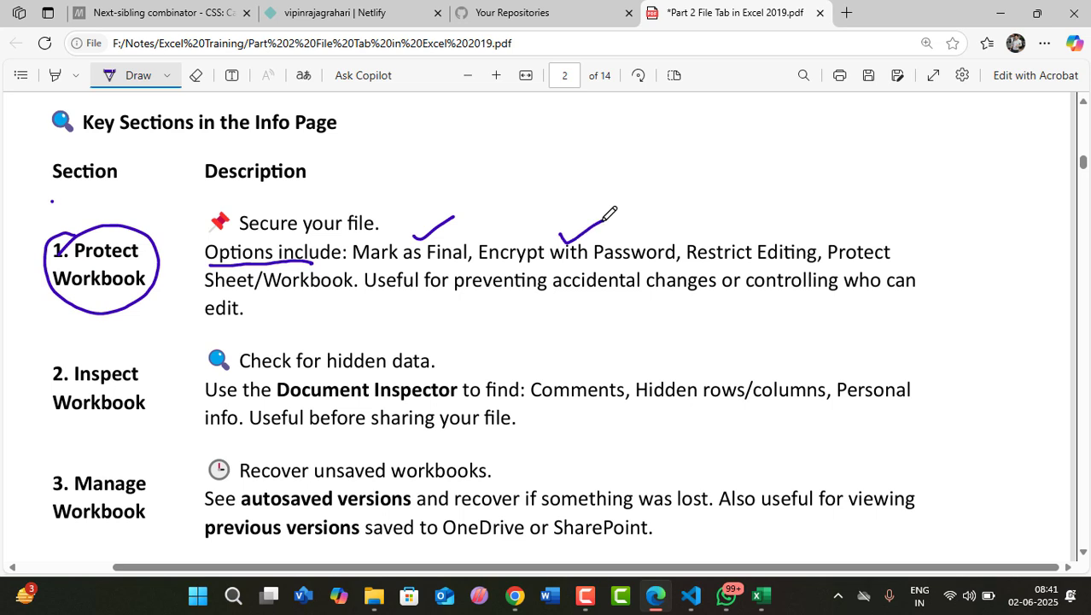
drag(738, 233, 790, 218)
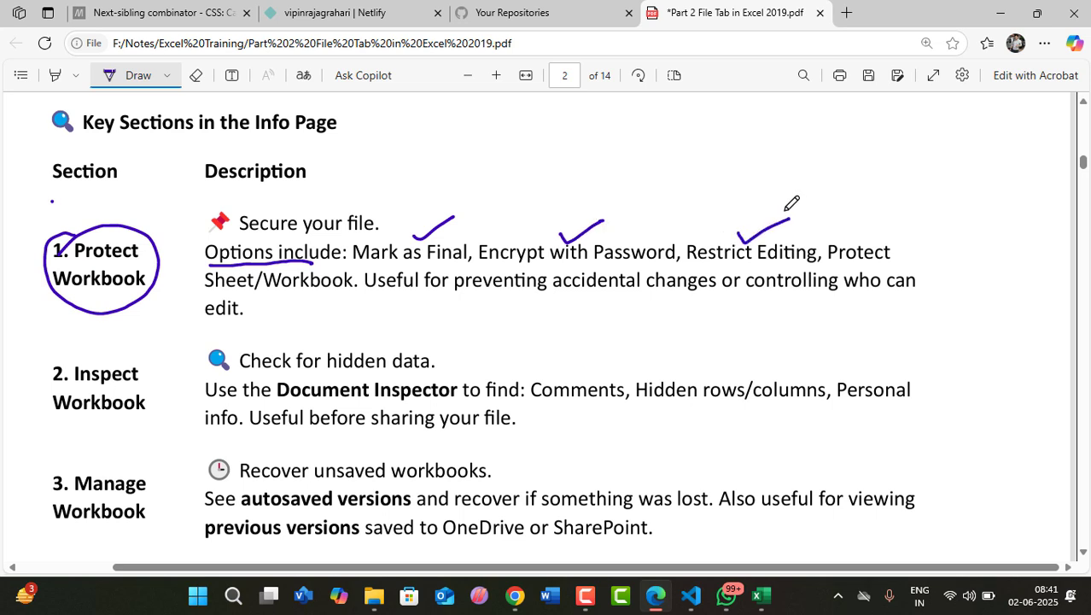
drag(864, 241, 937, 208)
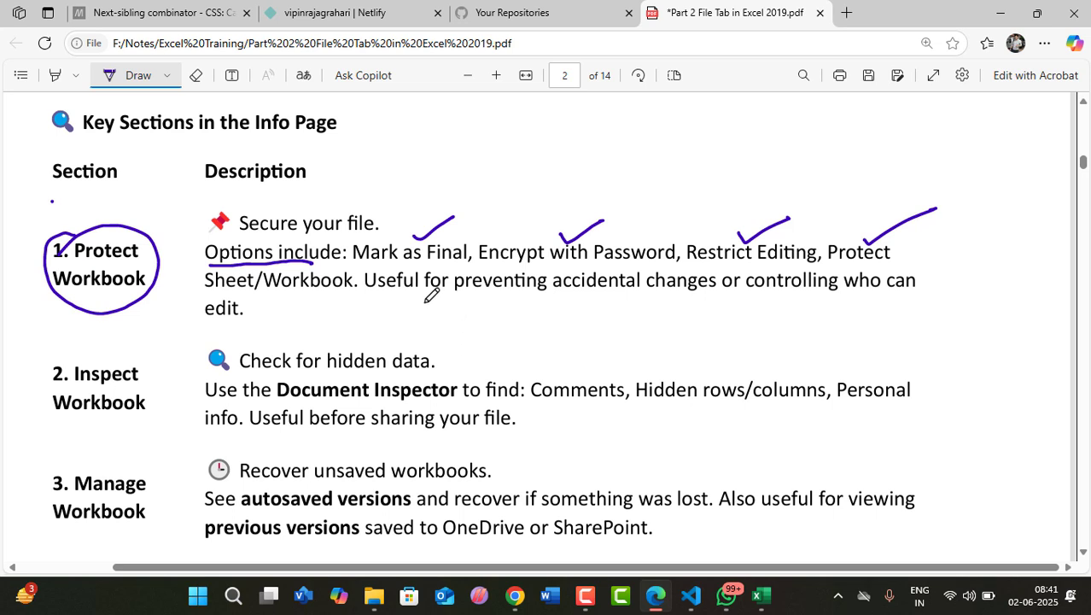
Step: Underline "accidental changes" and "controlling who can" in the Protect Workbook description, and draw a check mark by "edit"
drag(510, 305, 717, 299)
drag(787, 300, 919, 295)
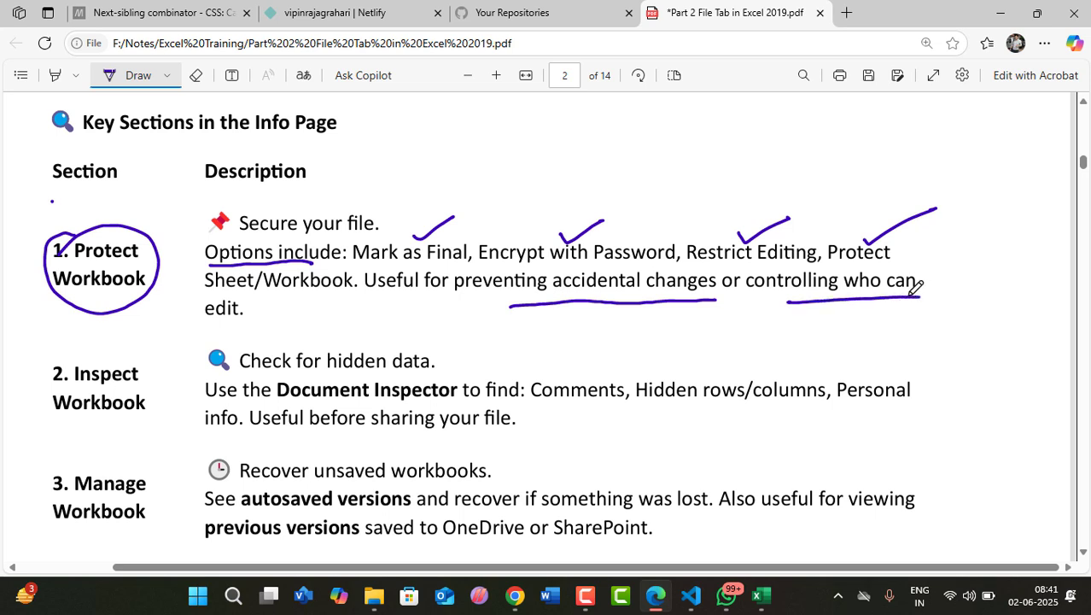
mouse_move(232, 326)
mouse_down()
mouse_move(245, 335)
mouse_move(272, 314)
mouse_up()
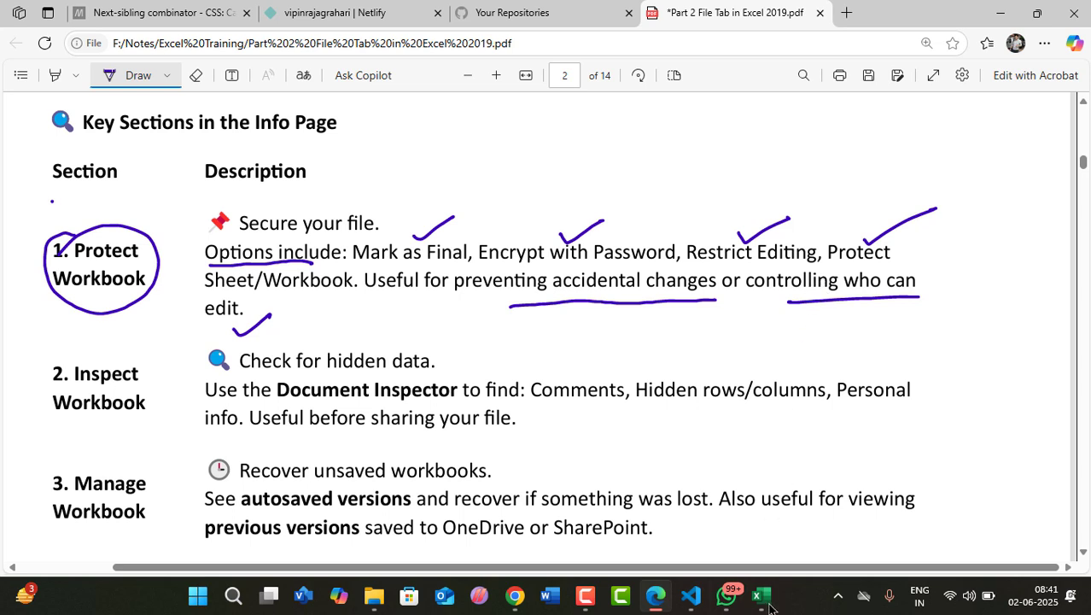
Step: Switch to Book2 in Excel and view the Protect Workbook options
mouse_move(757, 606)
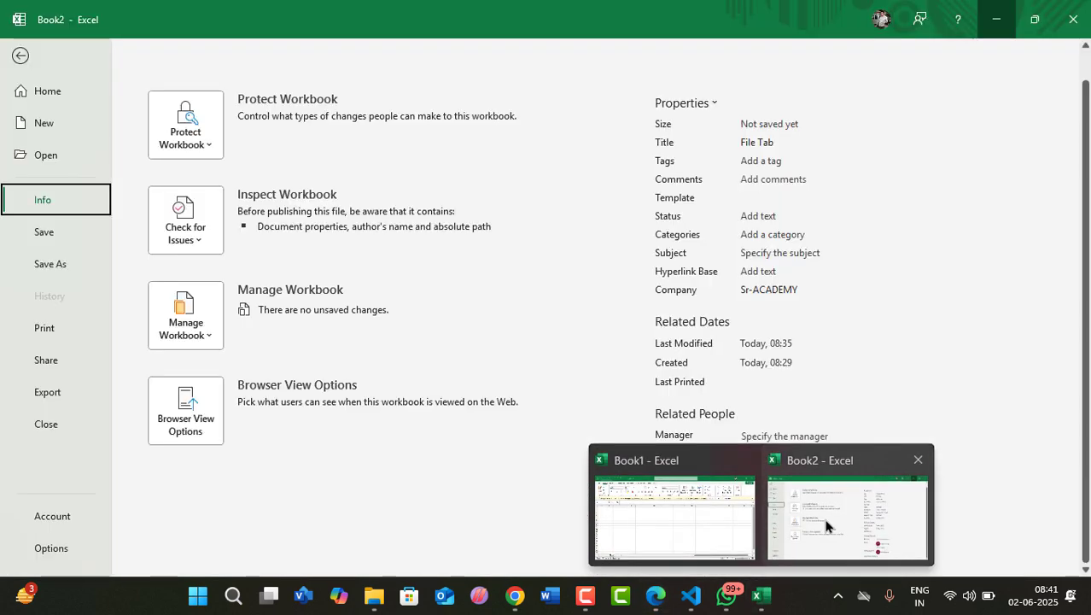
click(828, 527)
click(193, 145)
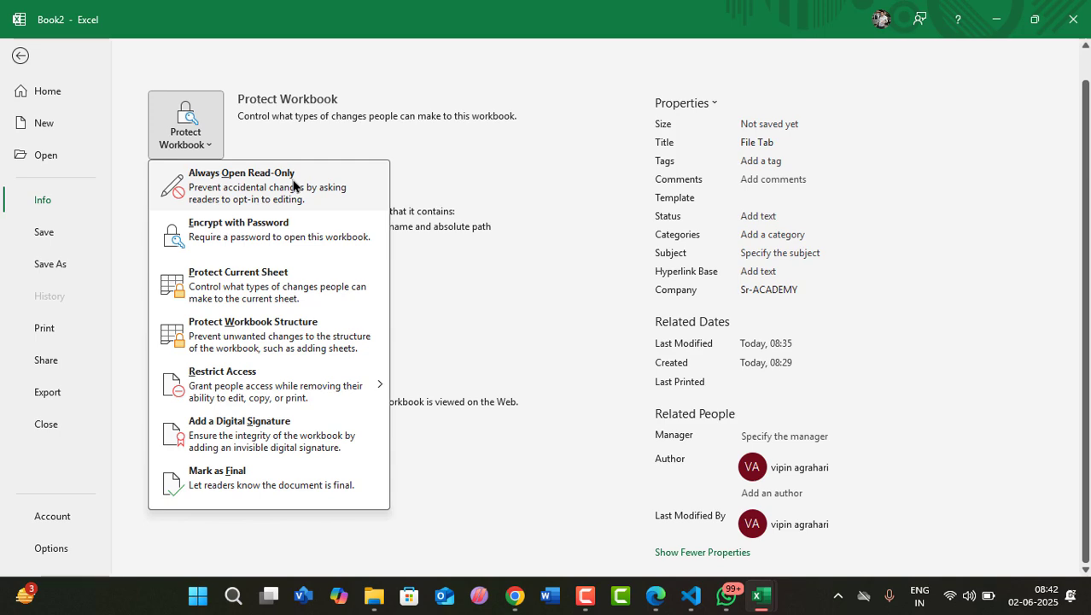
Step: Return to the Book2 worksheet and close the workbook without saving its changes
click(21, 55)
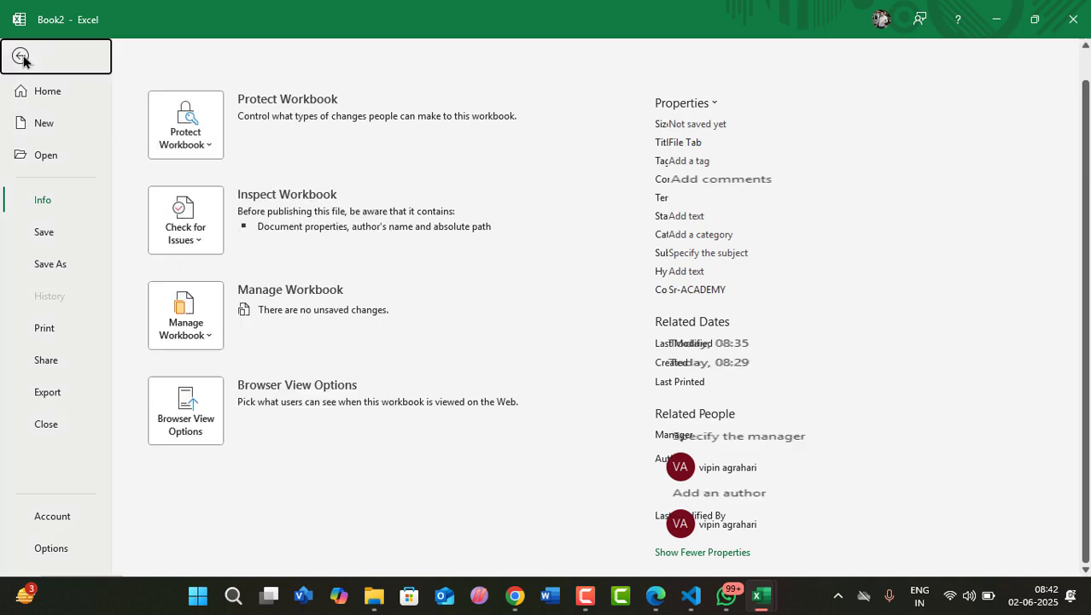
click(20, 55)
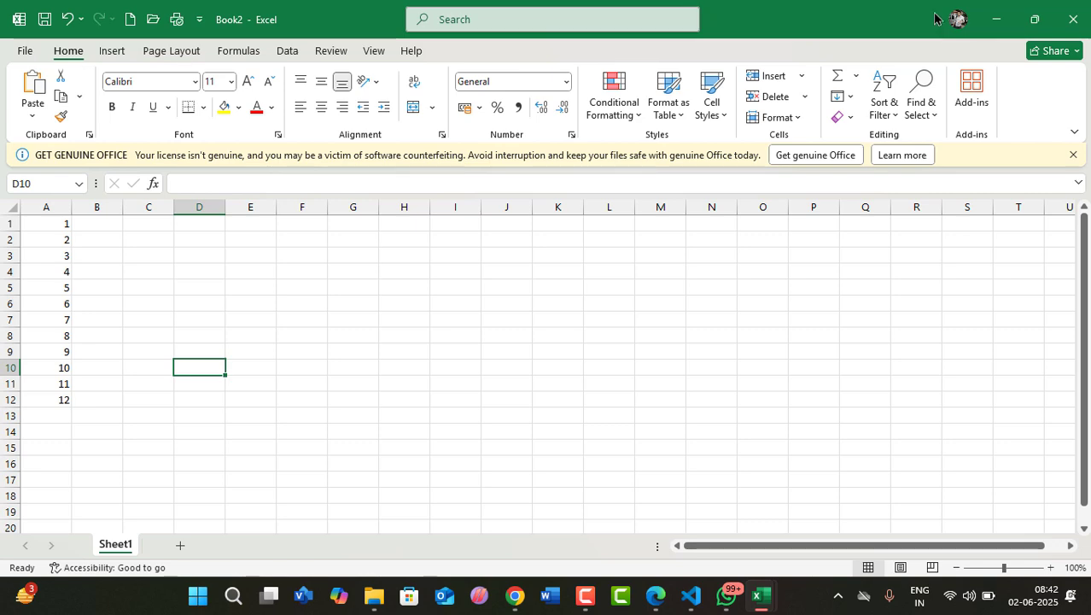
click(1059, 23)
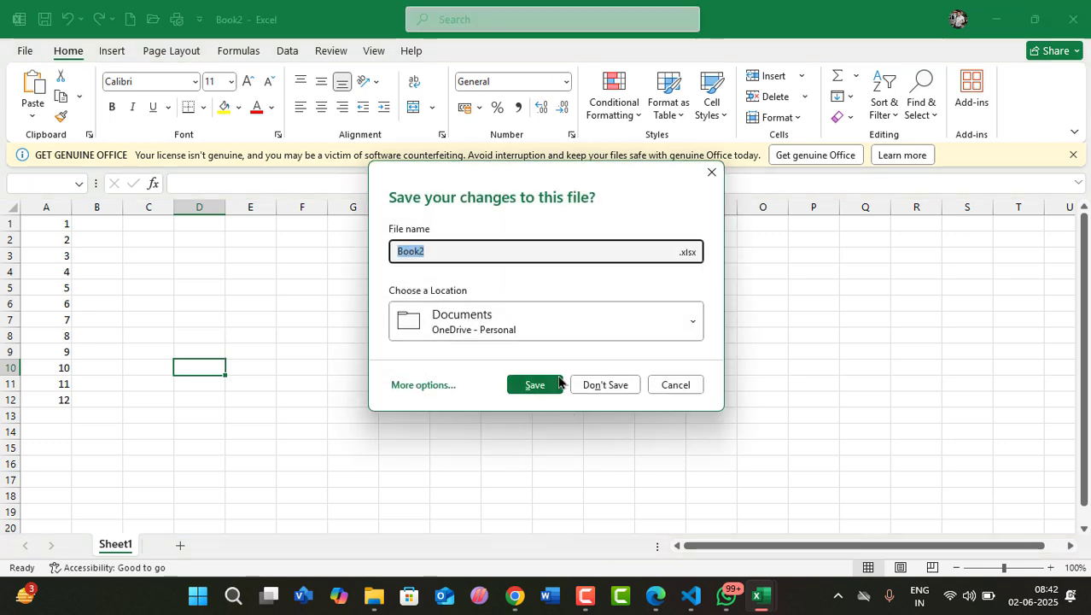
click(614, 388)
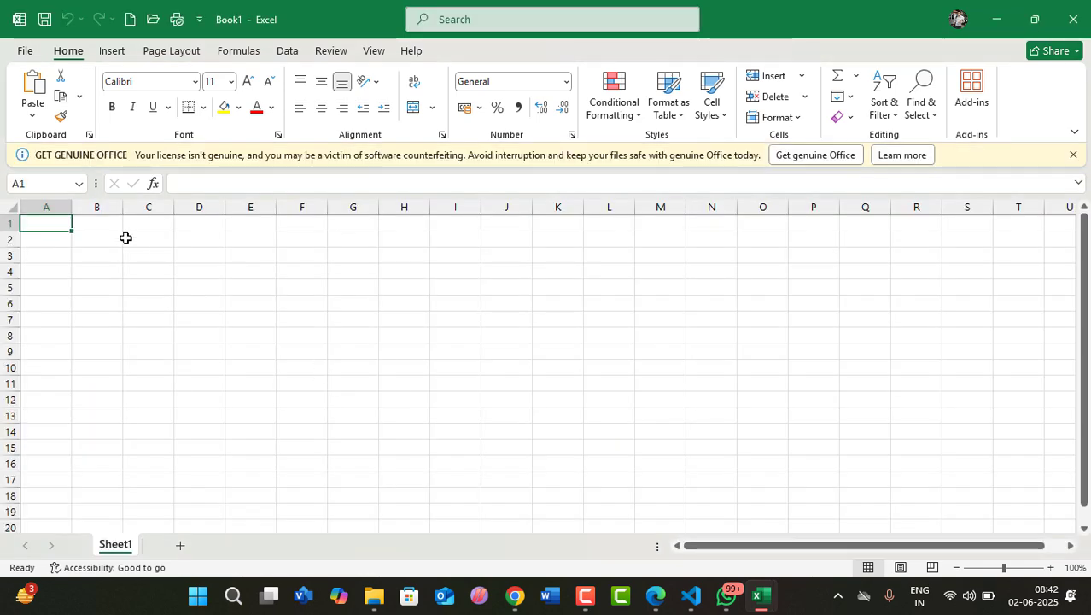
Step: Enter 1 and 2 in A1:A2 and 11 and 12 in B1:B2 of Book1, and fill A1:J10 with the numbers 1 to 100
click(1072, 155)
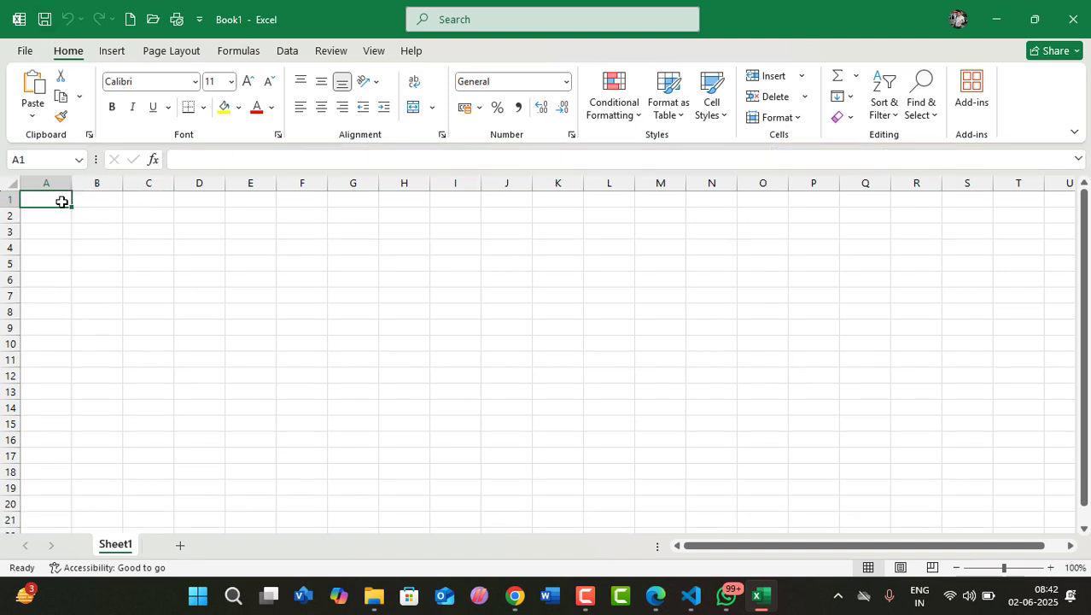
text(1)
key(Return)
text(2)
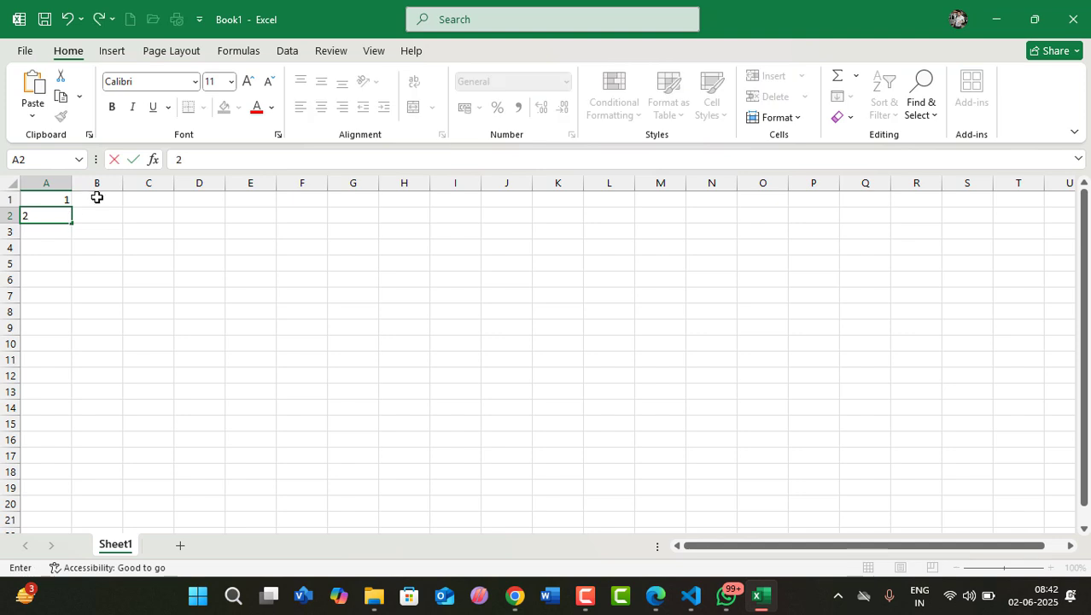
click(96, 197)
text(11)
click(96, 219)
text(12)
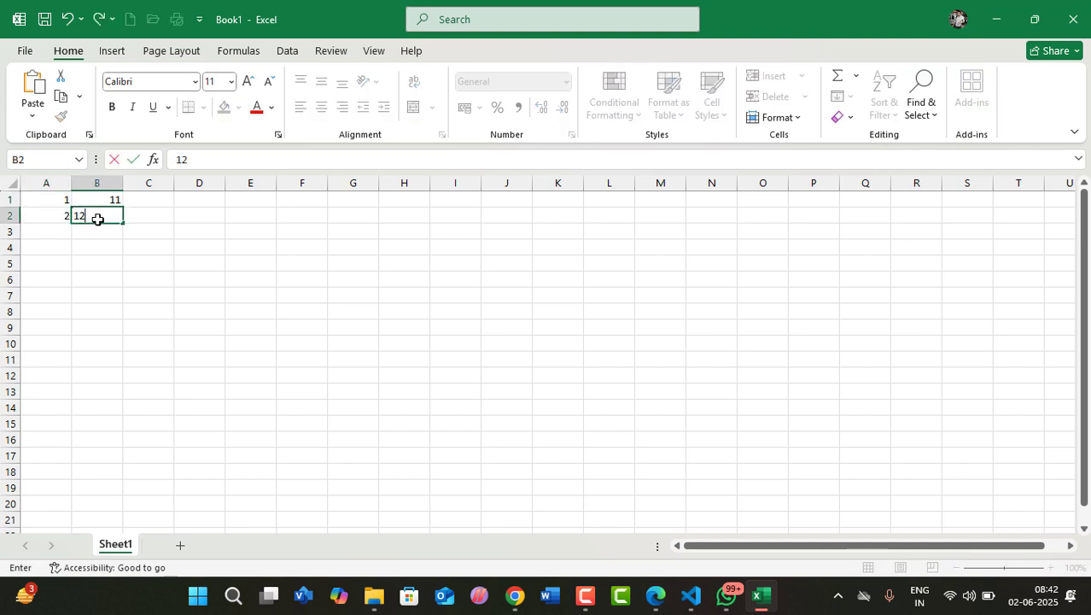
click(99, 252)
drag(58, 198, 529, 357)
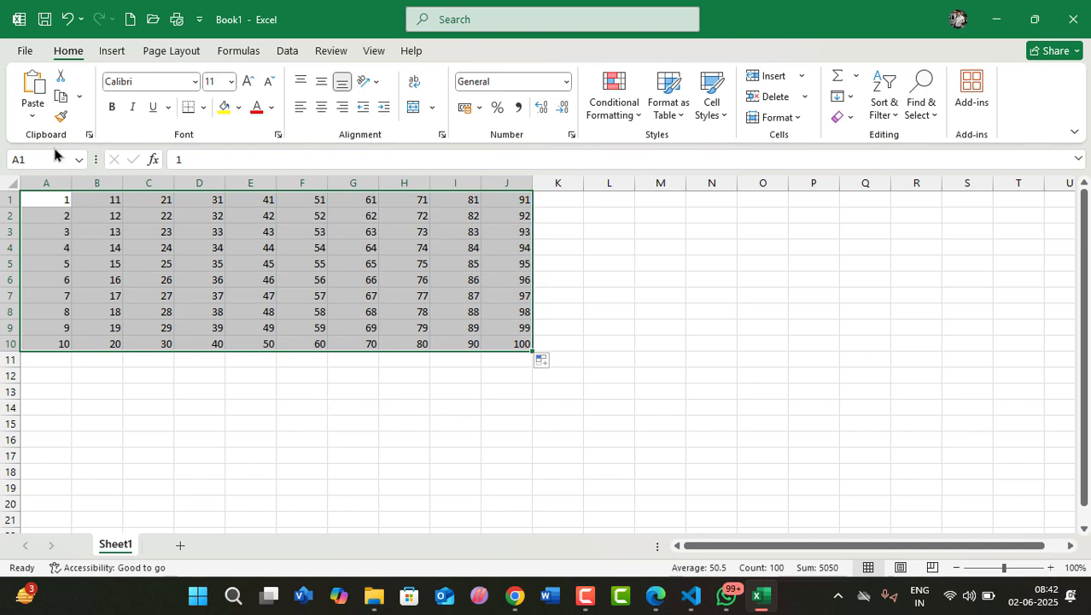
Step: Save the workbook on the Desktop as an Excel Workbook named Book1
click(26, 51)
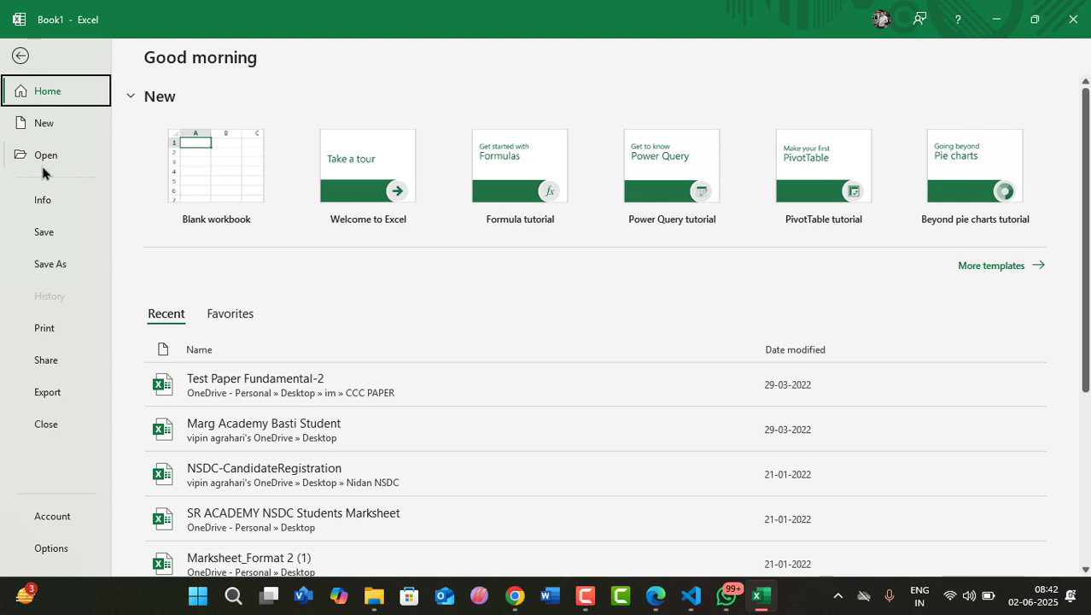
click(48, 264)
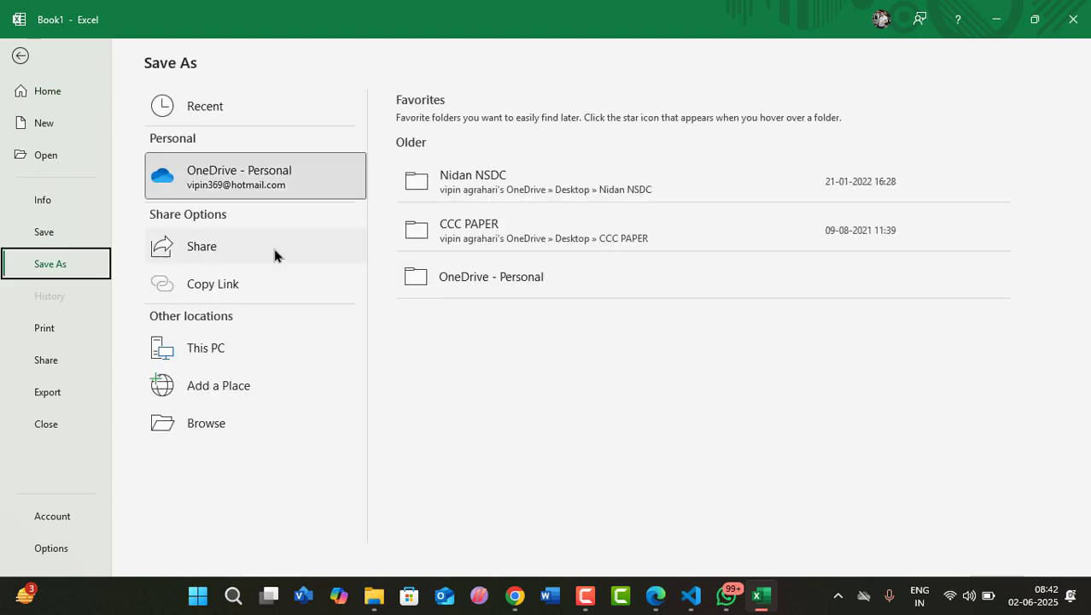
click(242, 423)
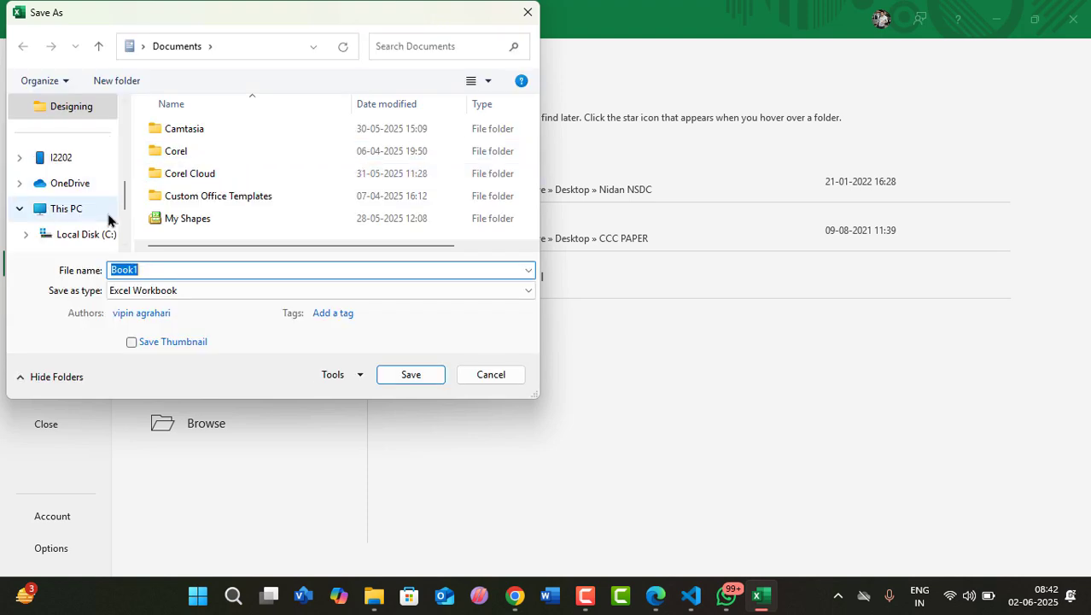
drag(120, 199, 117, 142)
click(69, 134)
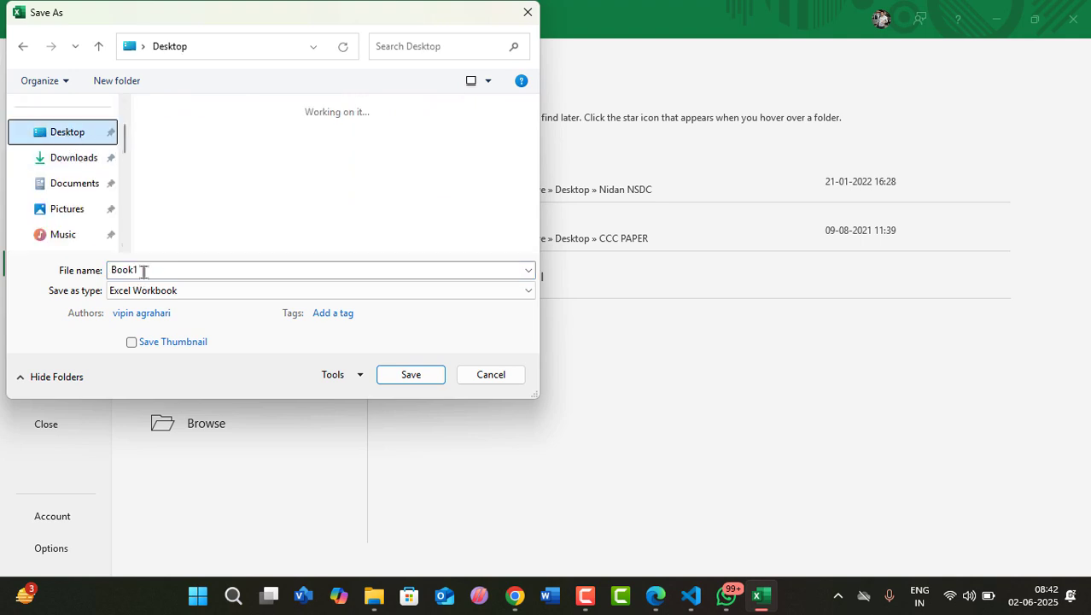
click(419, 377)
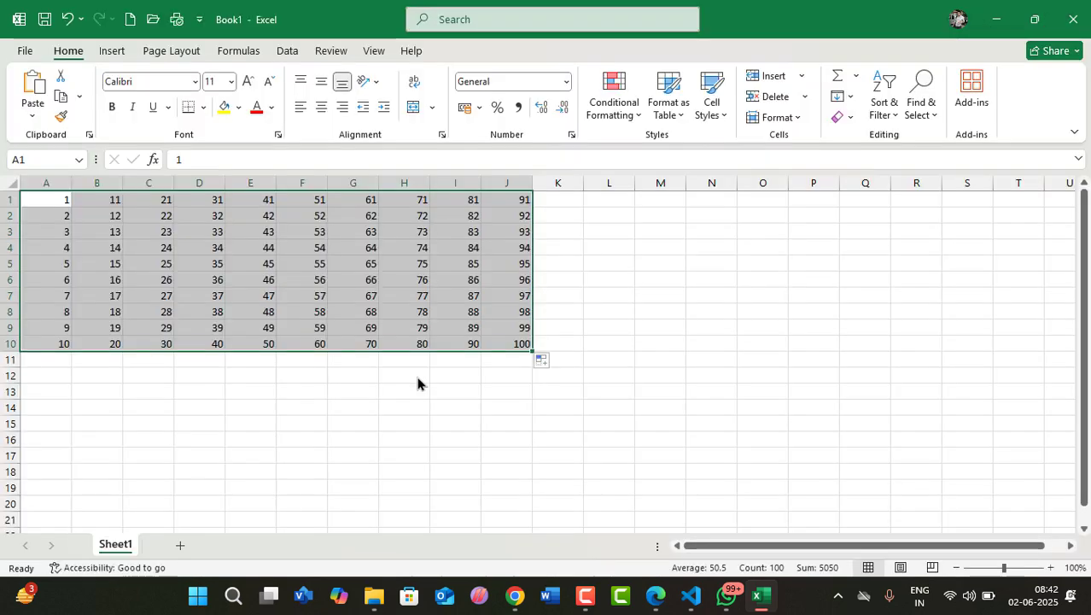
click(410, 402)
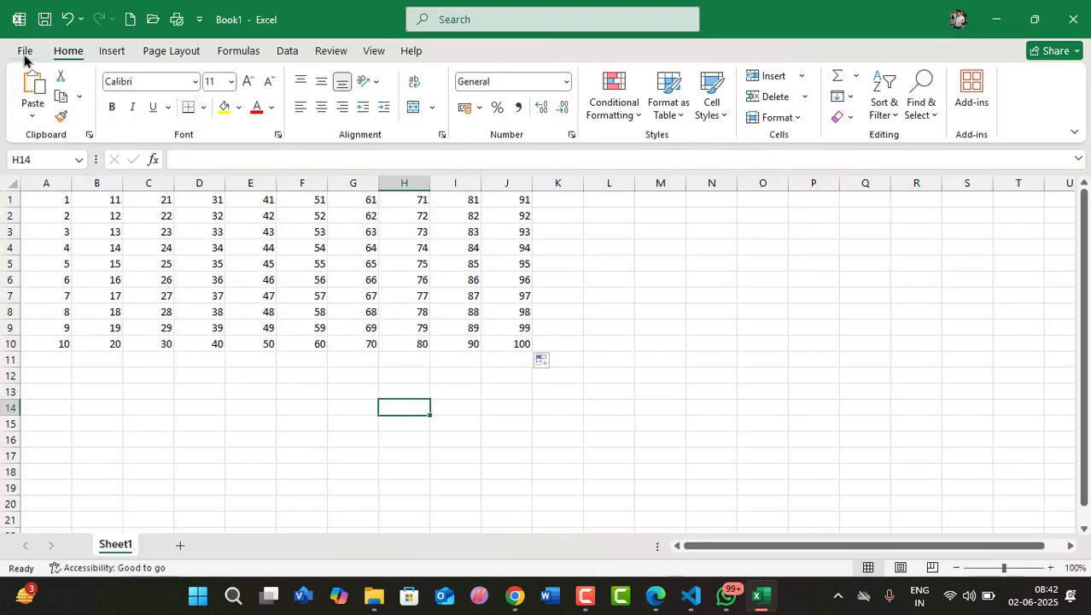
Step: Protect Book1 with Always Open Read-Only, and close the workbook with its changes saved
click(25, 51)
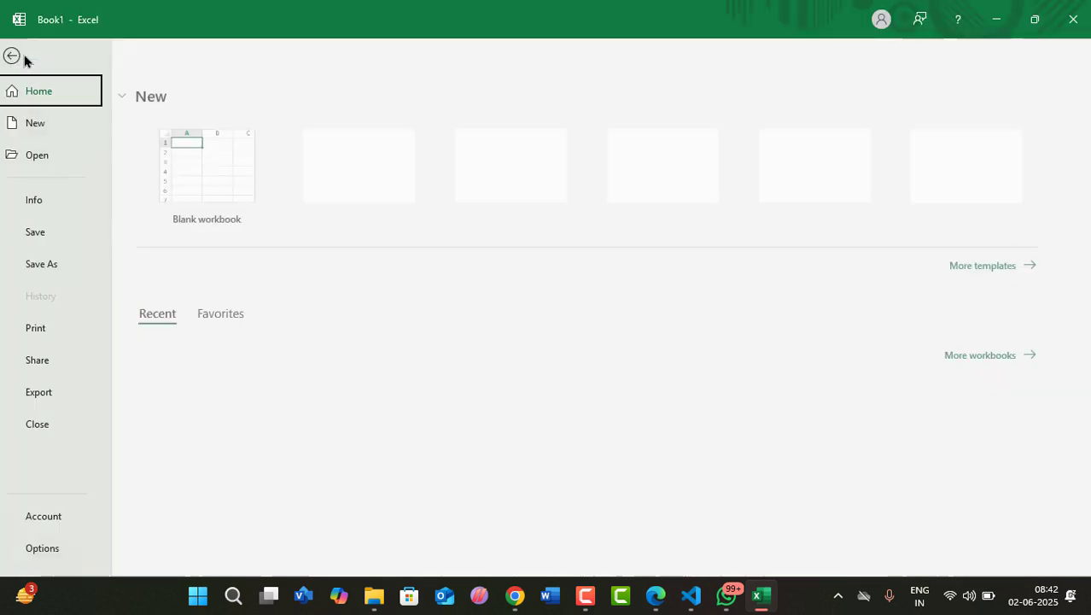
click(40, 200)
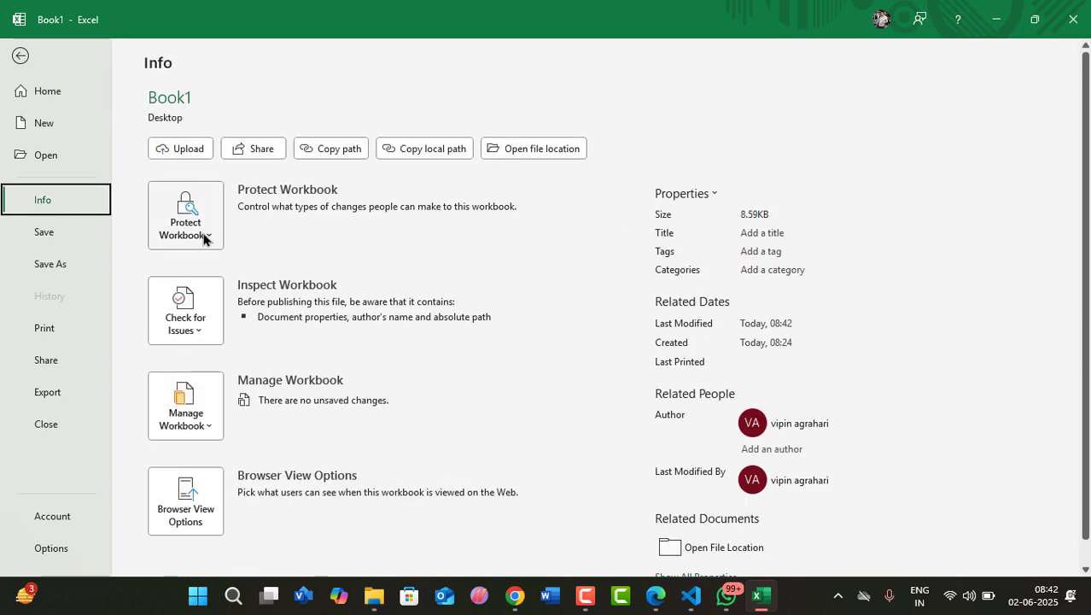
click(204, 239)
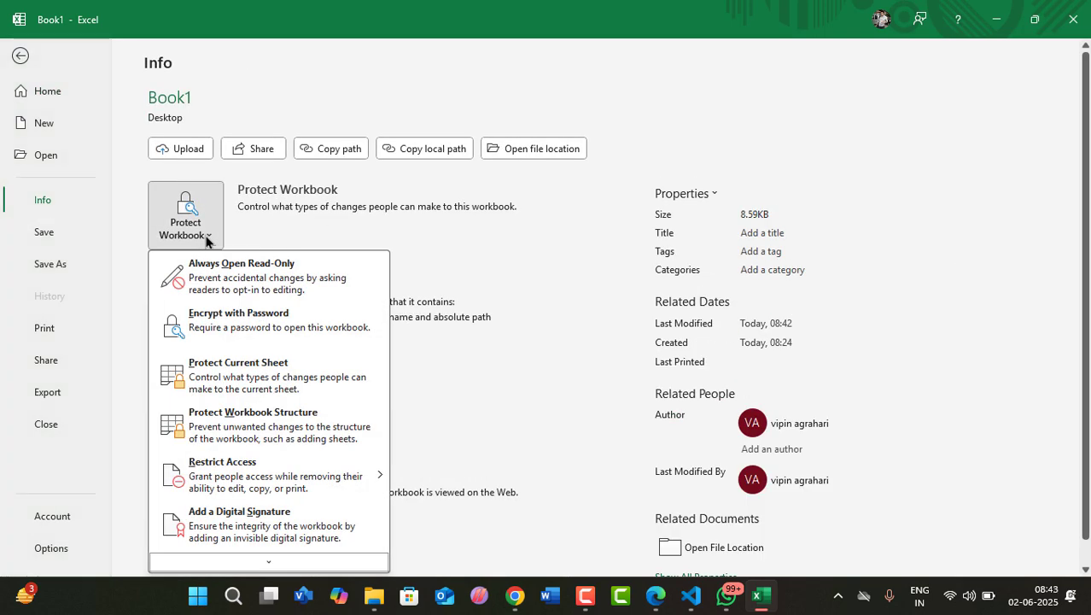
click(269, 291)
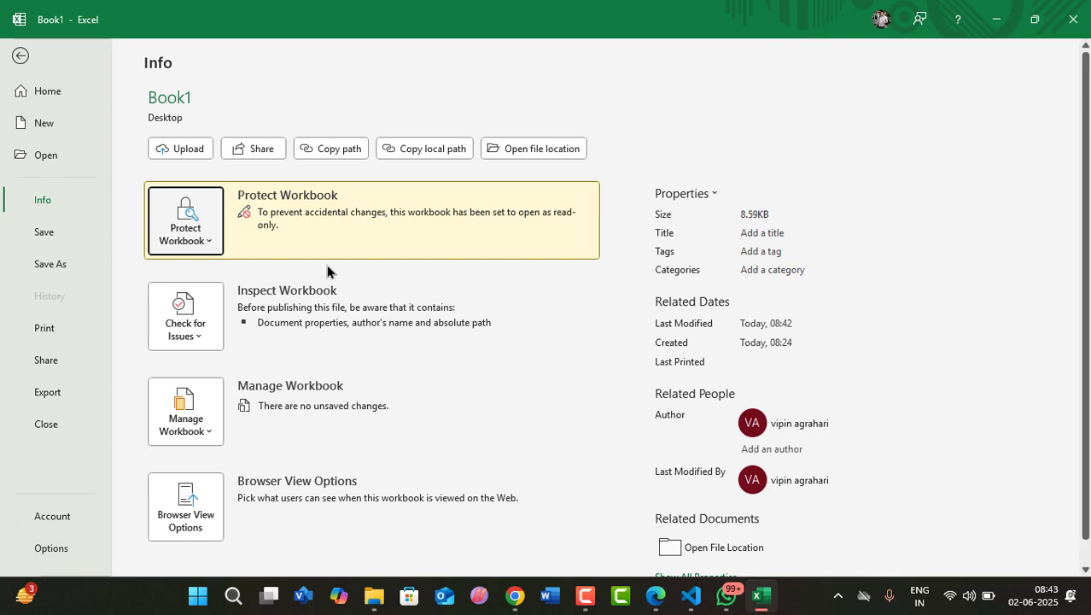
click(19, 56)
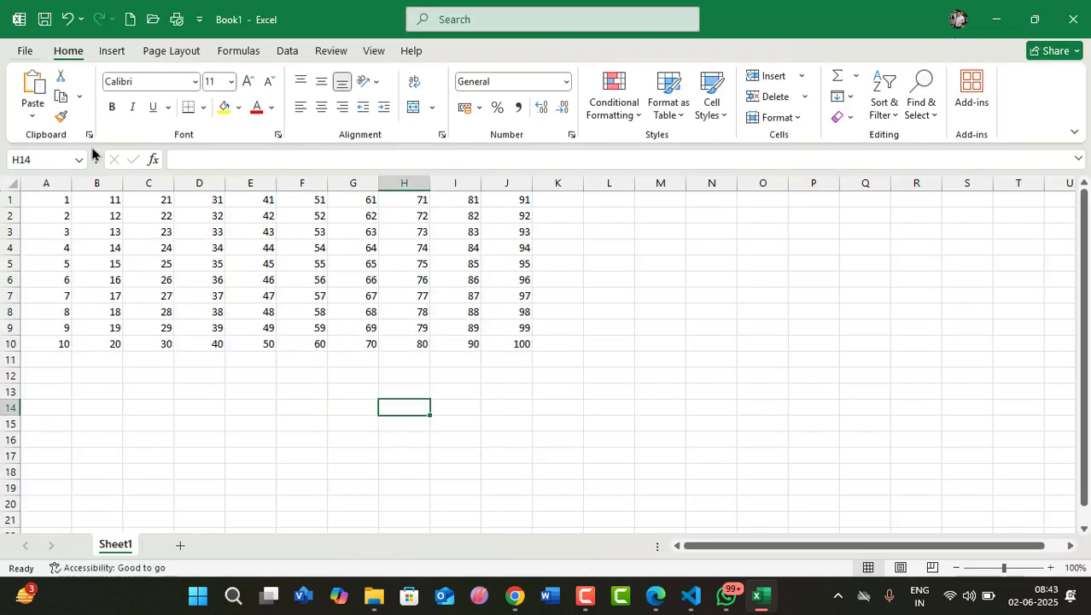
click(1074, 18)
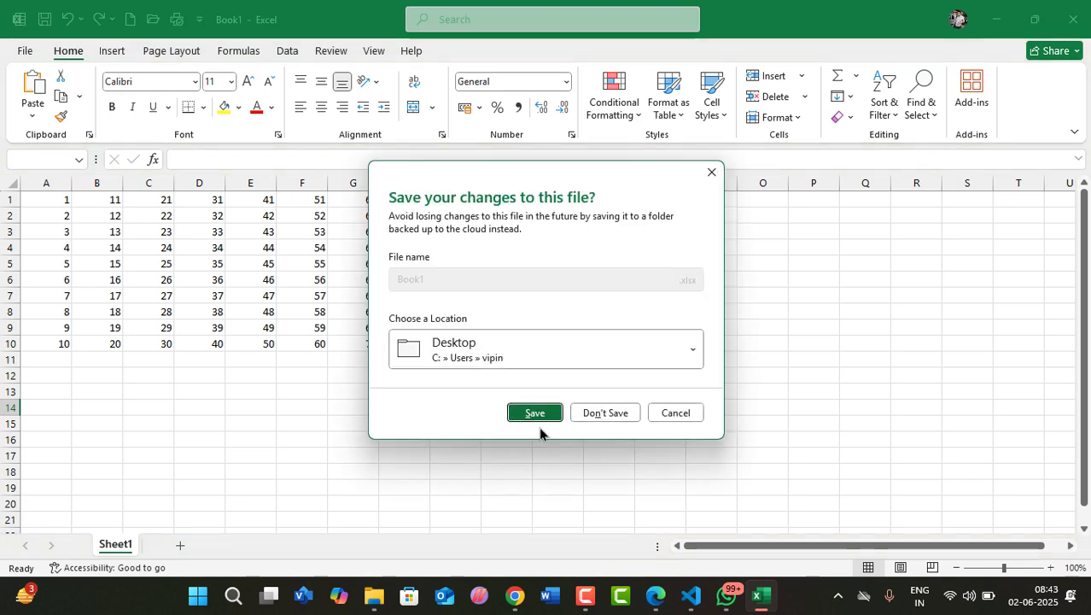
click(538, 411)
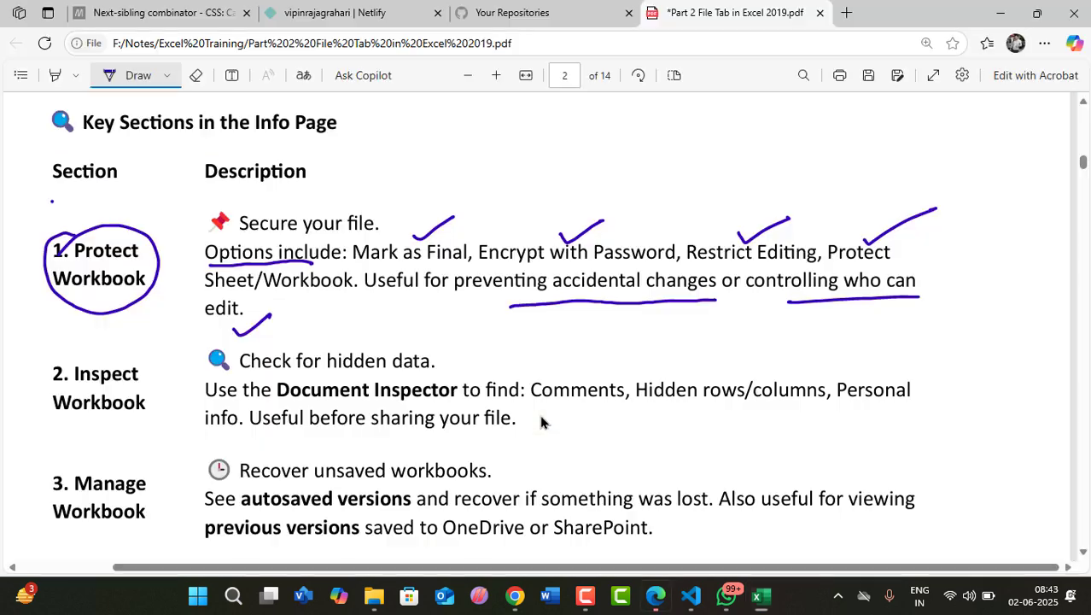
Step: Reopen Book1 from the desktop and accept opening it as read-only
click(1016, 15)
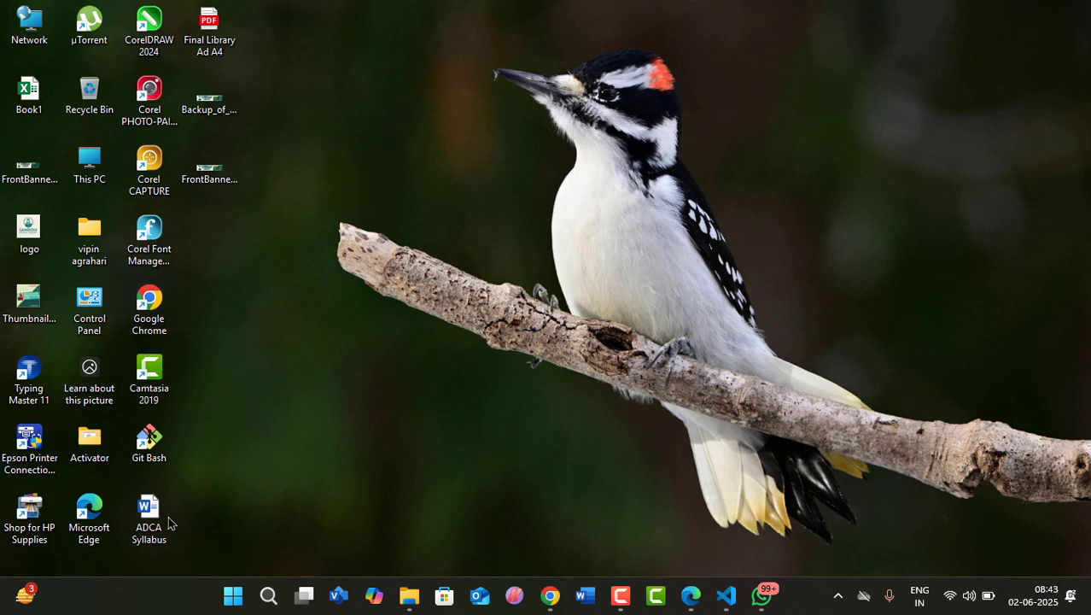
double_click(28, 103)
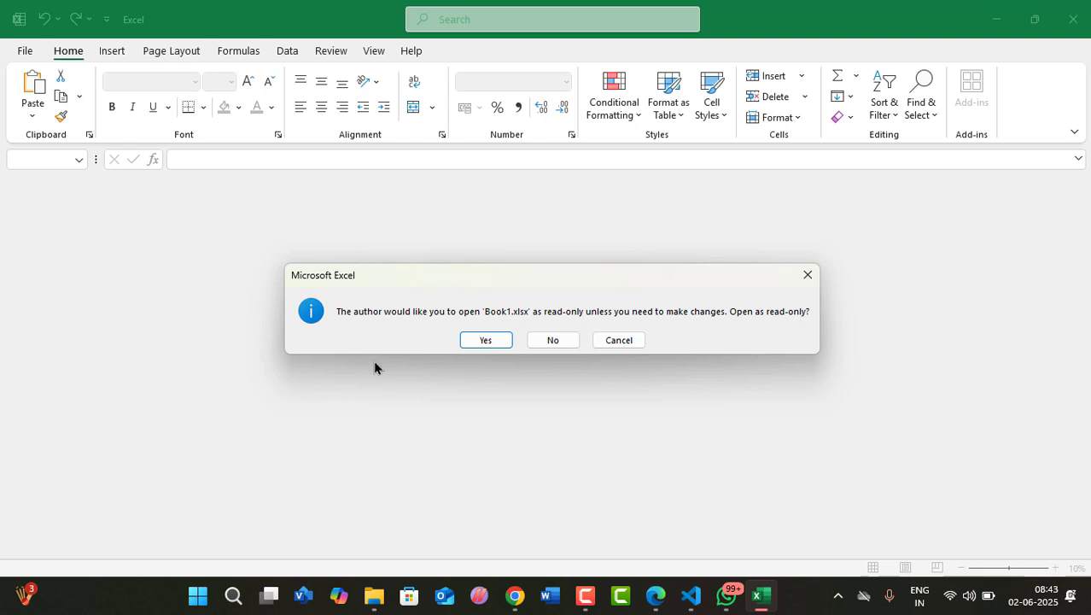
click(499, 340)
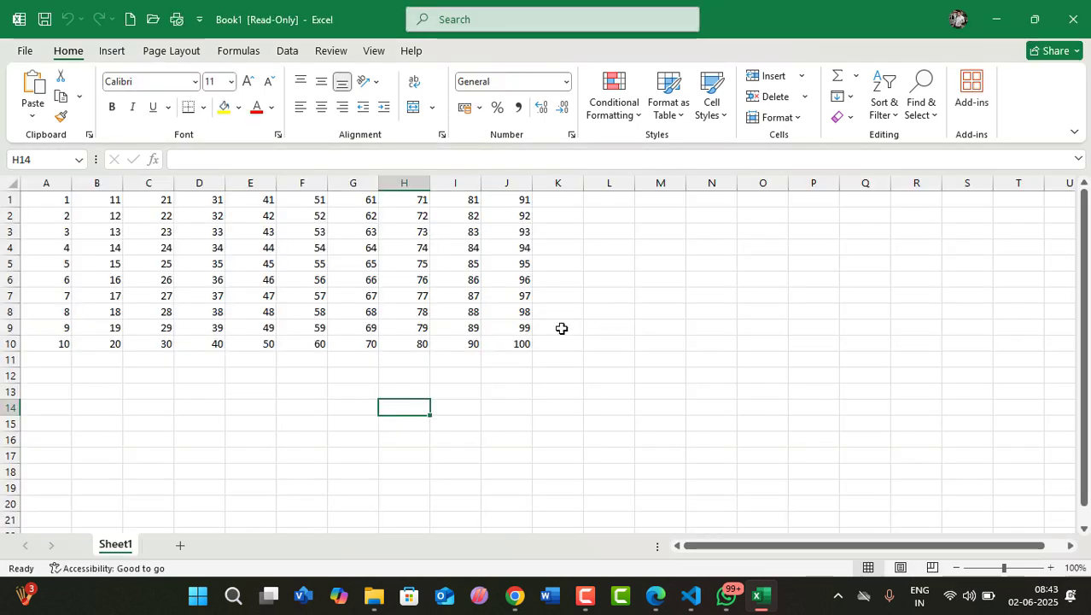
Step: Try editing the read-only workbook by entering ffdf in cell J12, and clear the entry
click(520, 379)
text(ffdf)
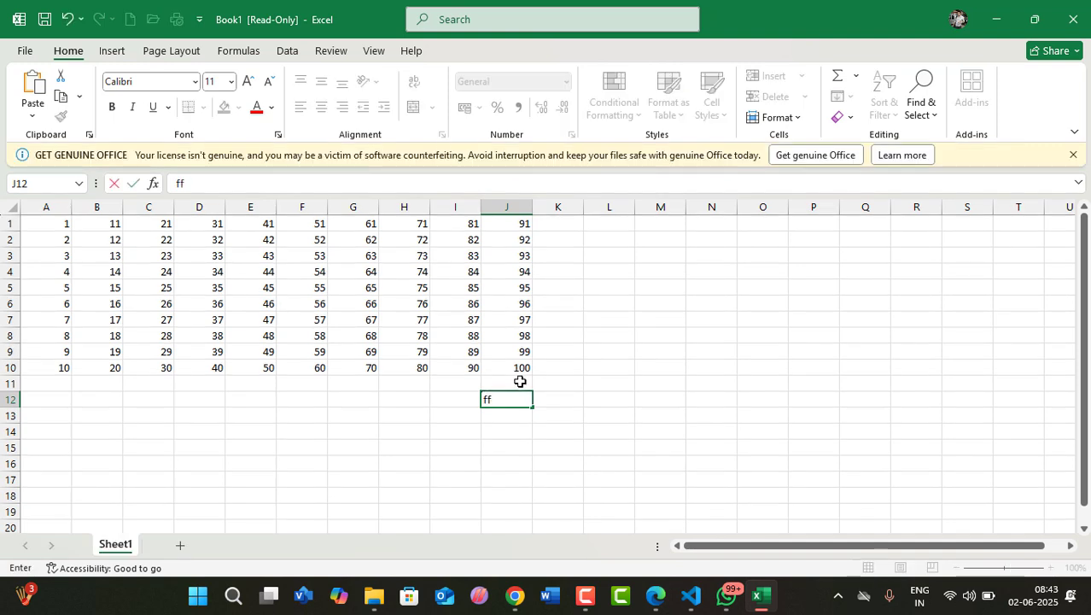
key(BackSpace)
key(BackSpace)
key(BackSpace)
key(BackSpace)
click(479, 447)
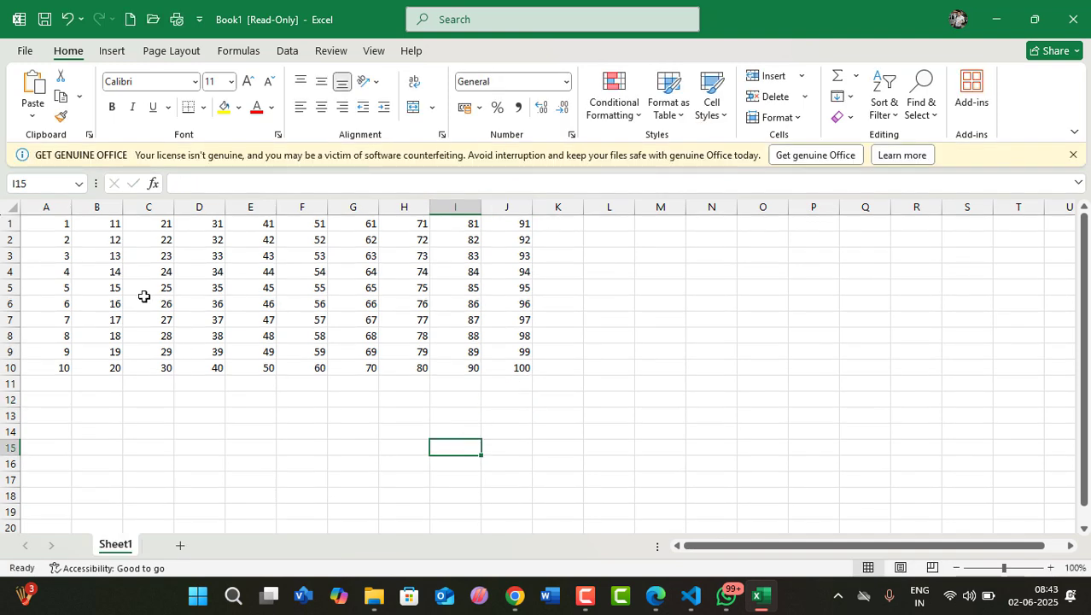
Step: Try to close the read-only Book1 with its changes saved, check its Info page, and return to the sheet
click(1055, 10)
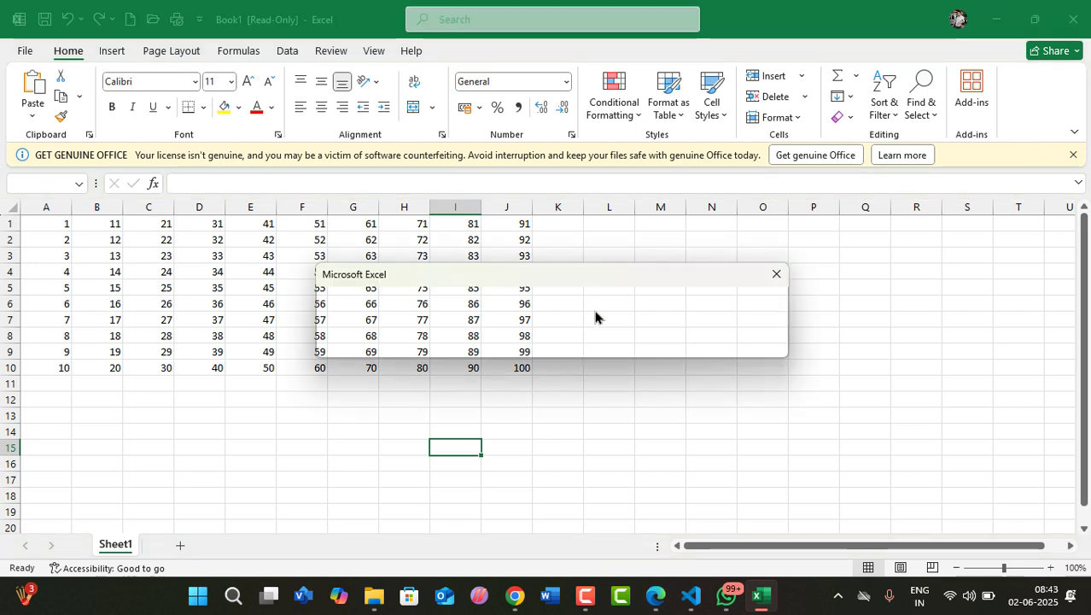
click(571, 350)
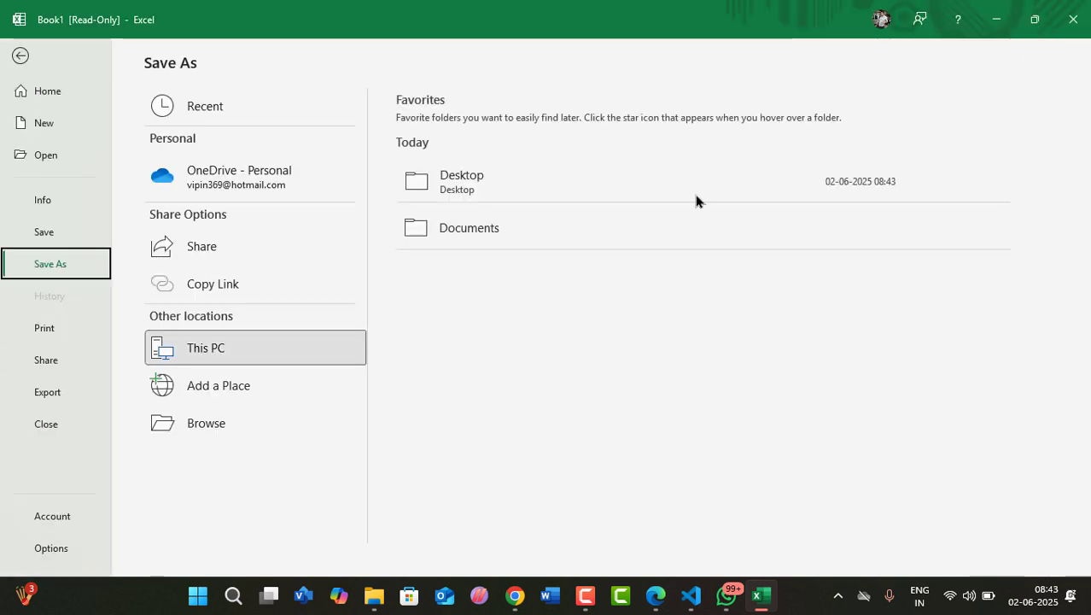
click(54, 208)
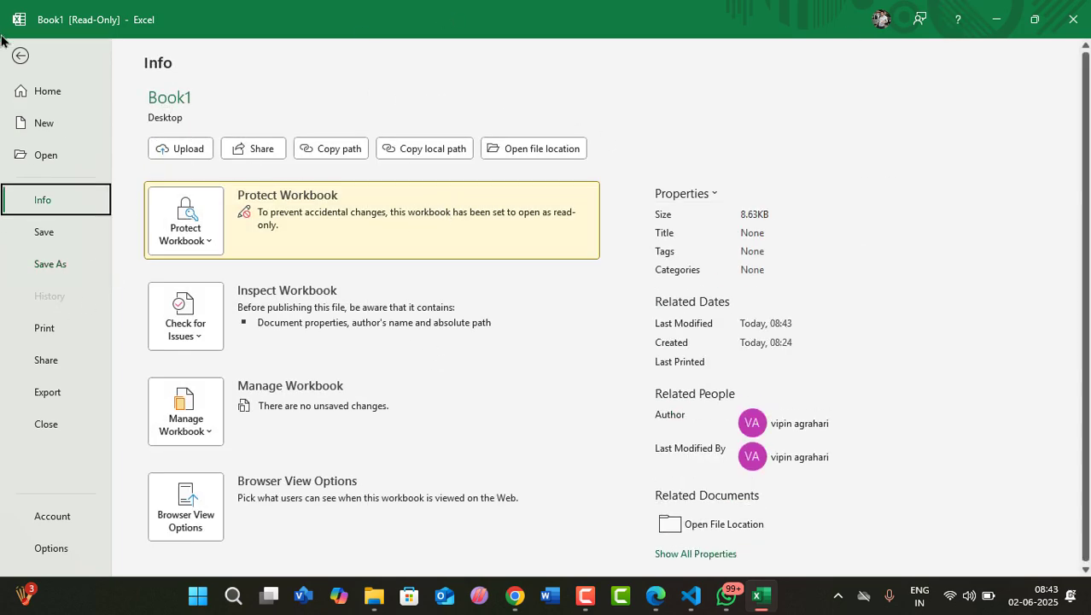
click(23, 56)
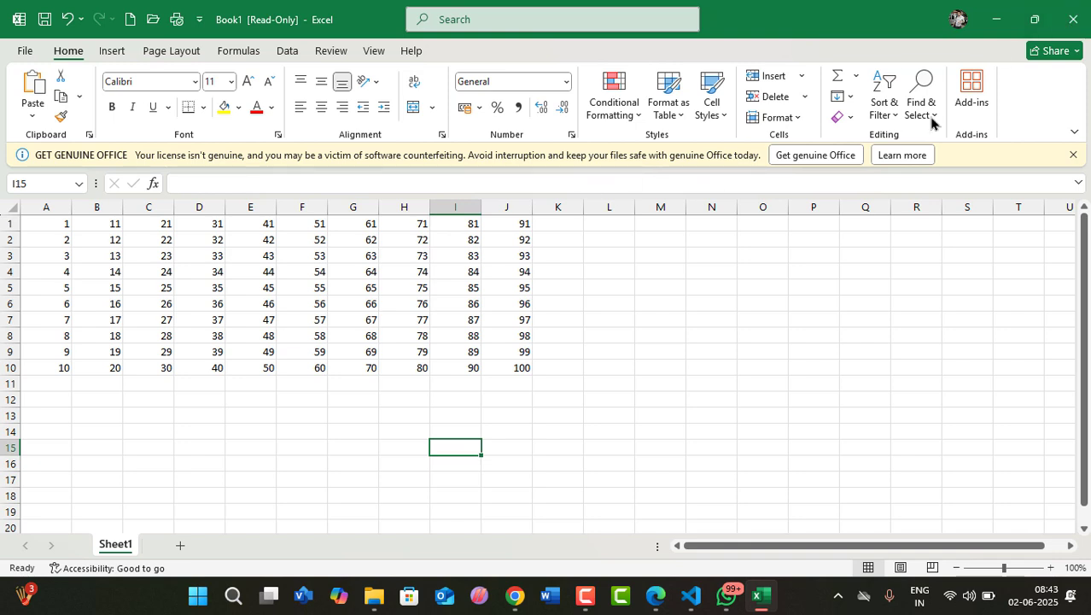
Step: Try to close the read-only Book1 and save its changes over the existing Book1 file on the Desktop
click(1072, 18)
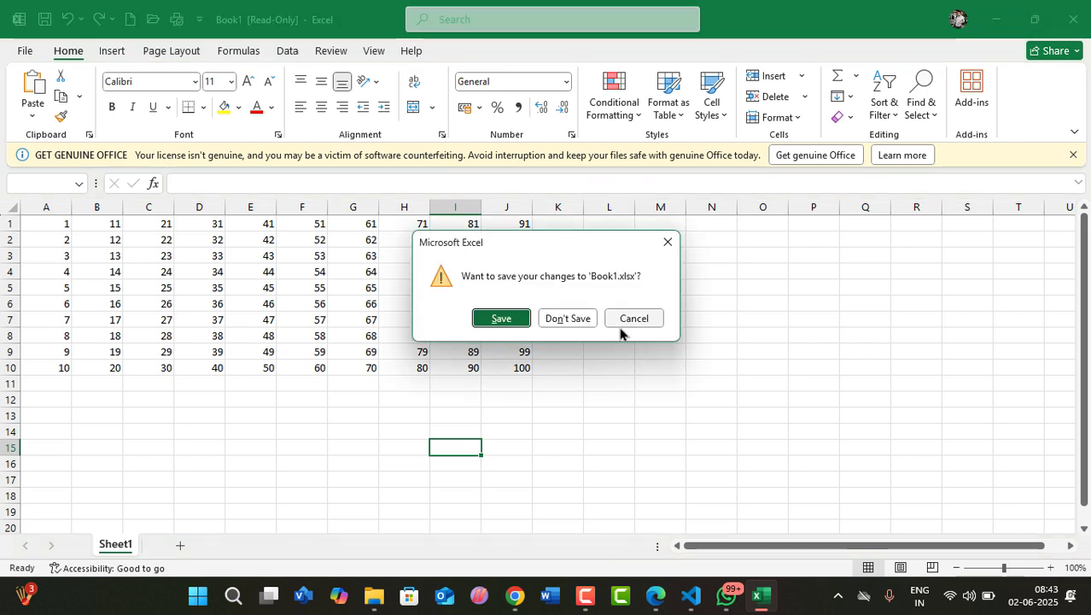
click(500, 318)
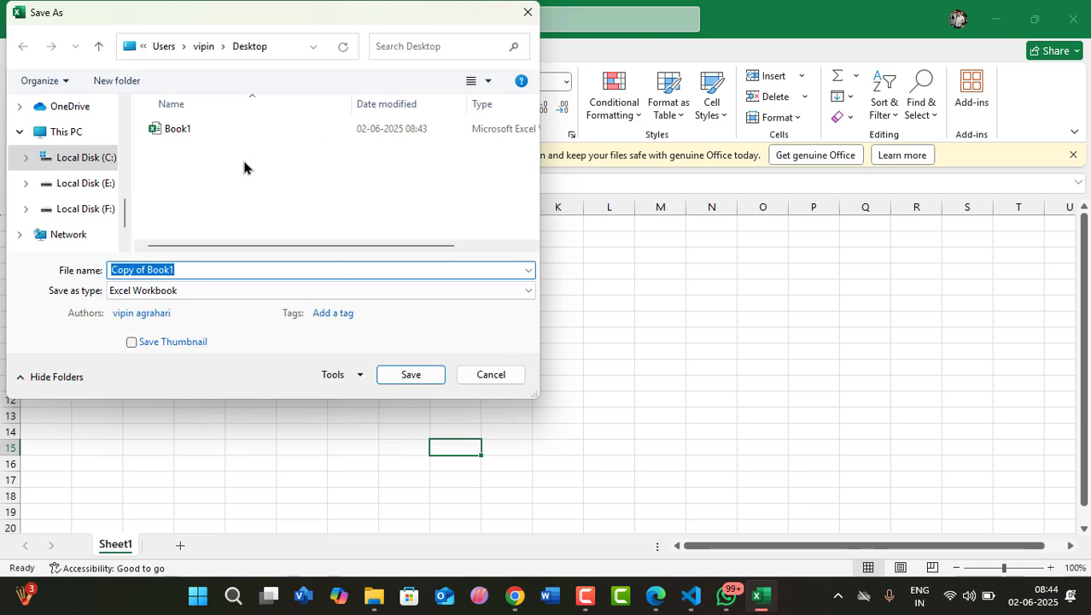
click(185, 133)
click(411, 381)
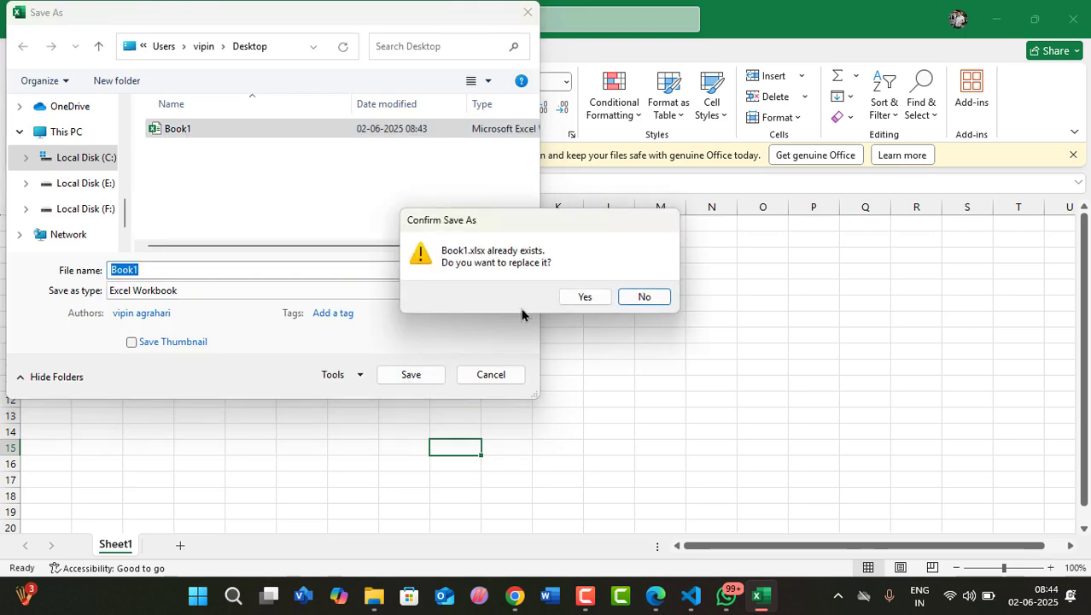
click(601, 296)
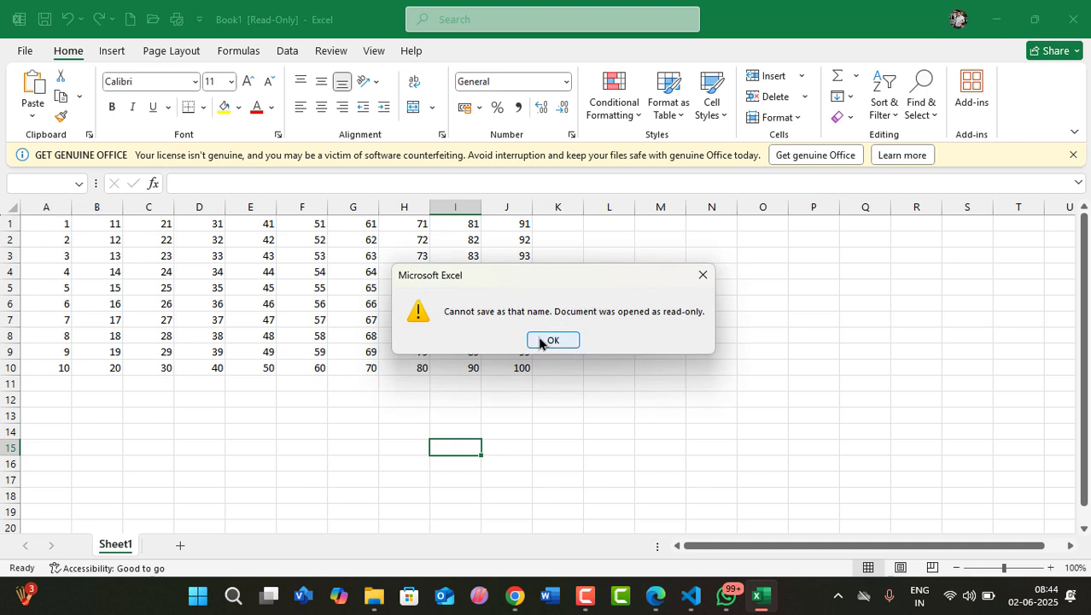
click(540, 342)
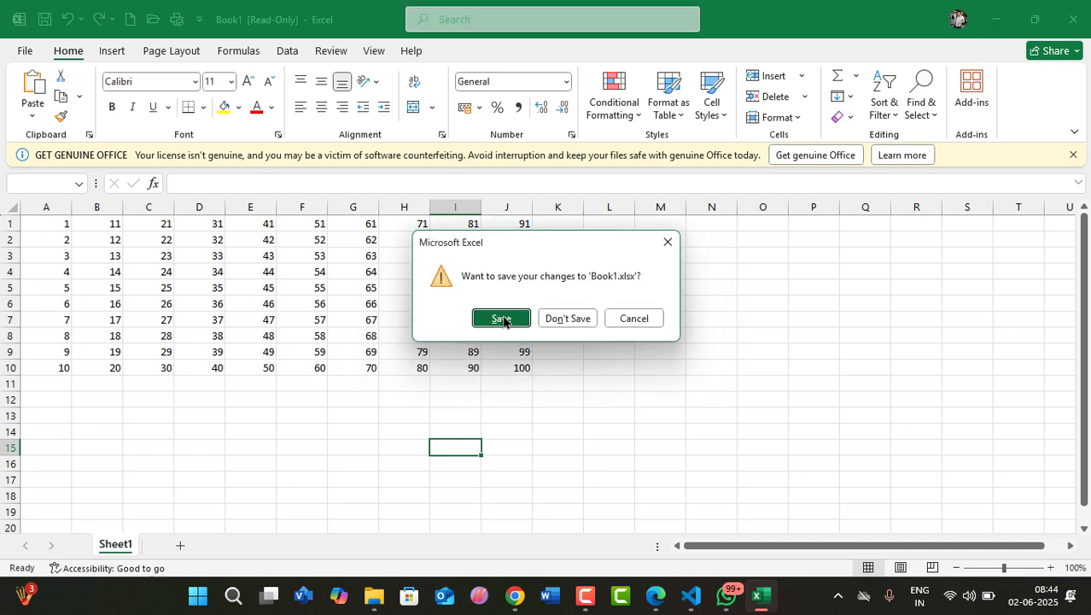
Step: Start saving the workbook again, cancel the Save As, and close Book1 without saving its changes
click(502, 319)
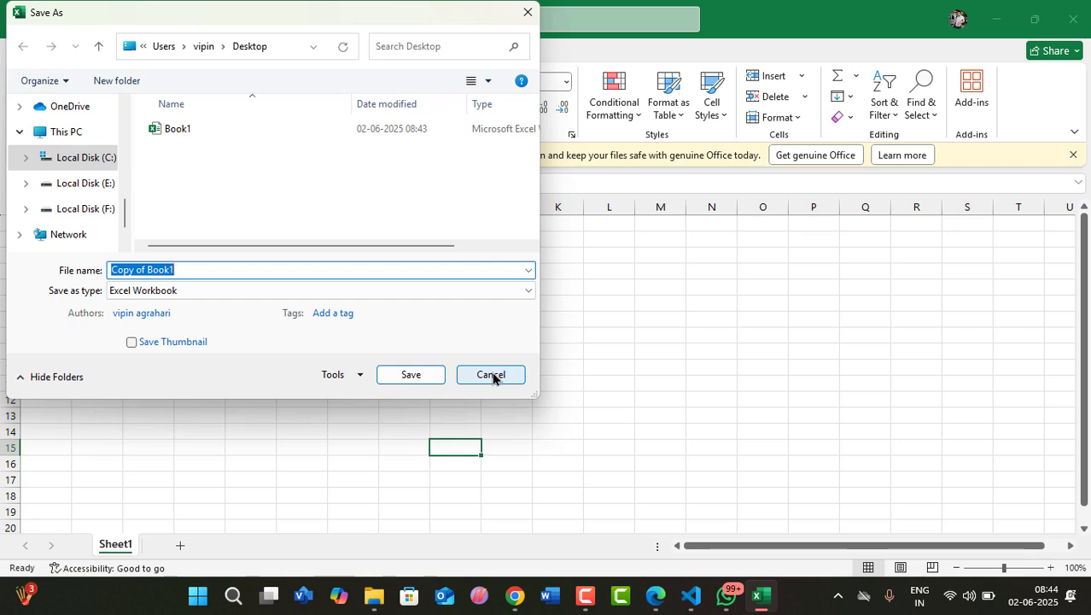
click(493, 377)
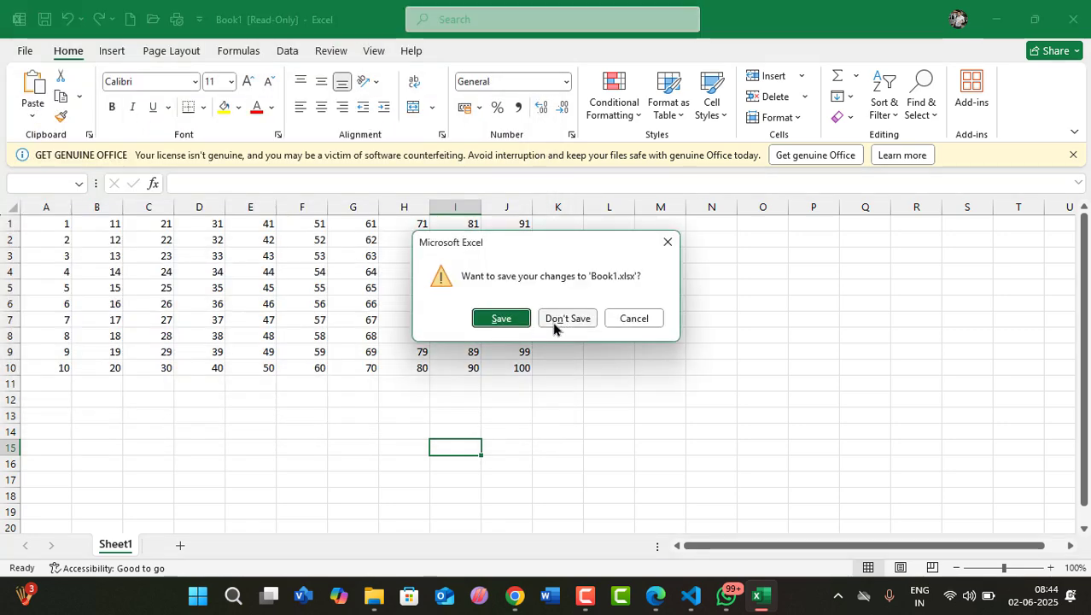
click(553, 324)
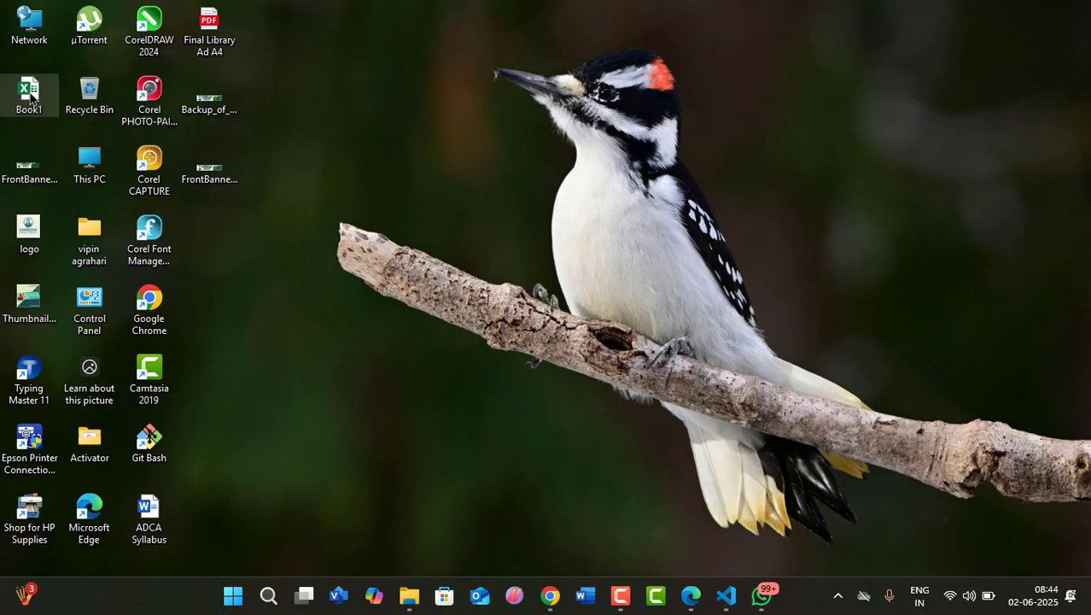
Step: Reopen Book1 from the desktop and decline opening it as read-only
double_click(29, 95)
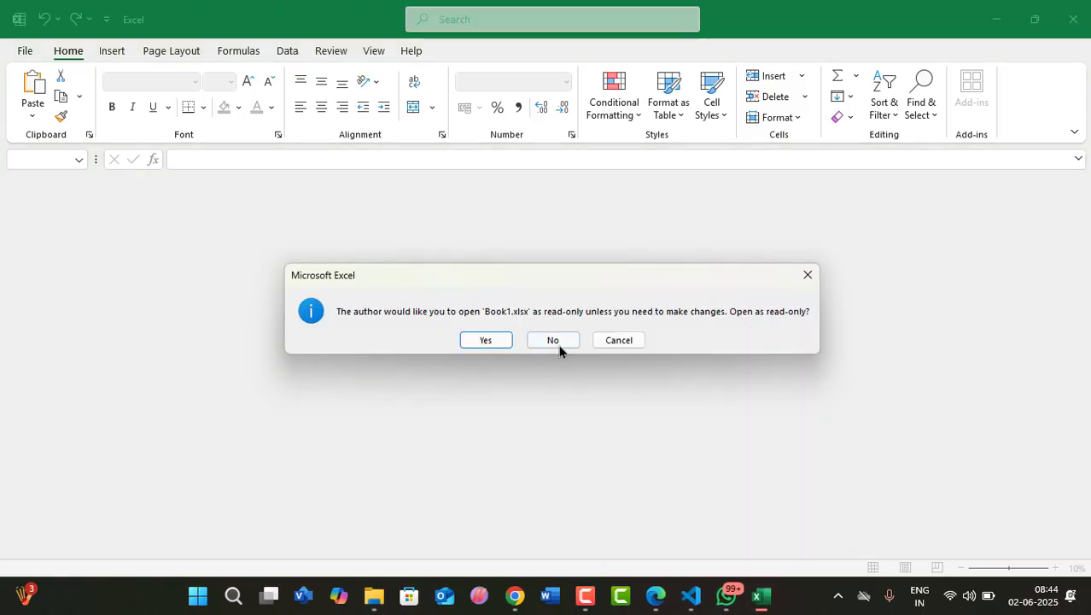
click(555, 340)
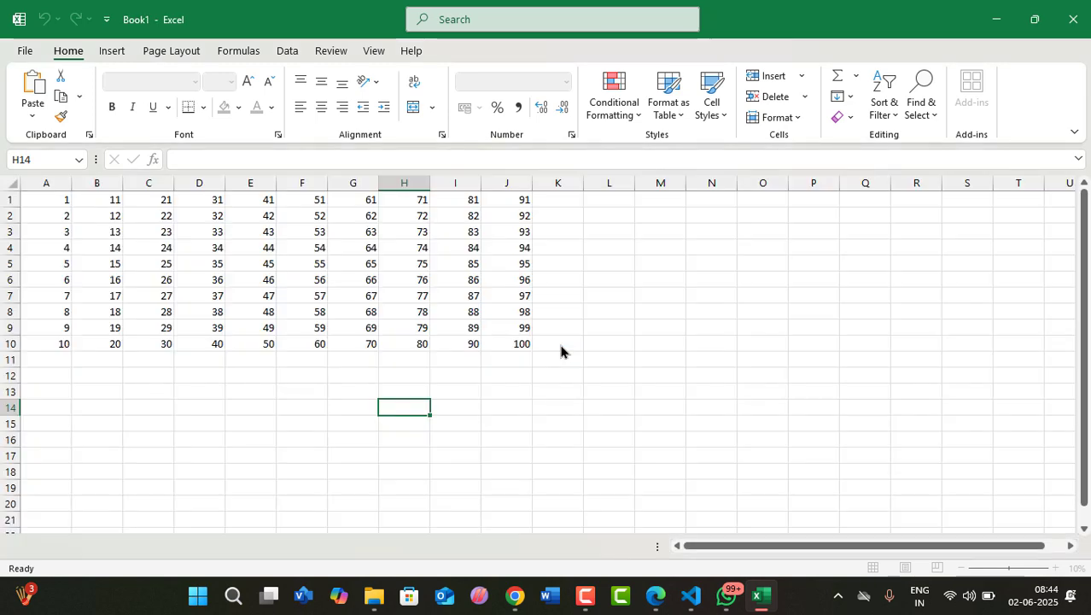
Step: Enter fgf in cell M10 of the editable workbook, and clear the entry
click(650, 342)
text(fgf)
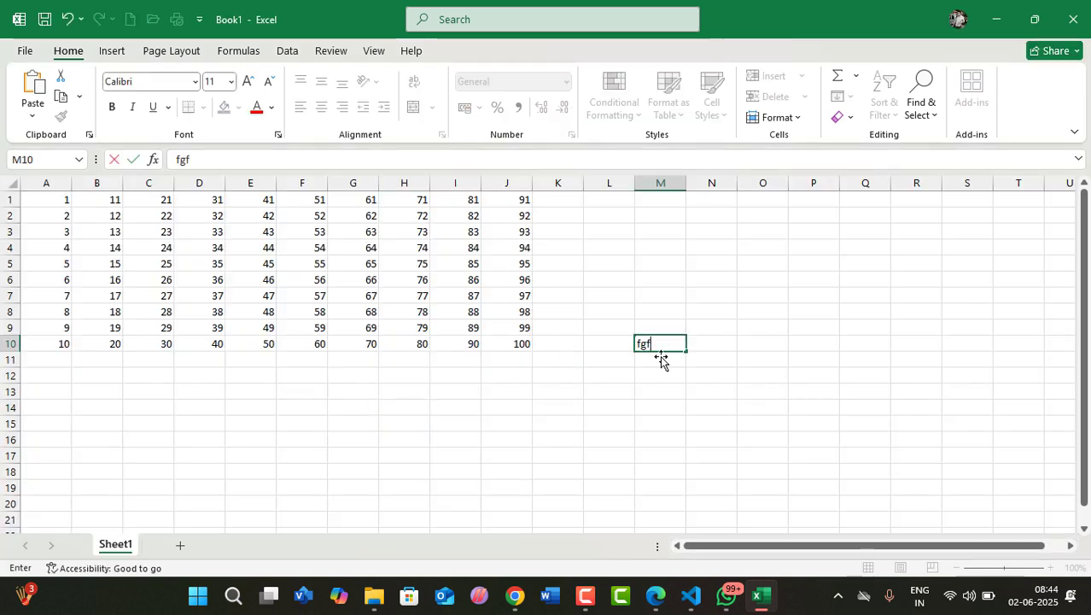
click(661, 375)
click(649, 341)
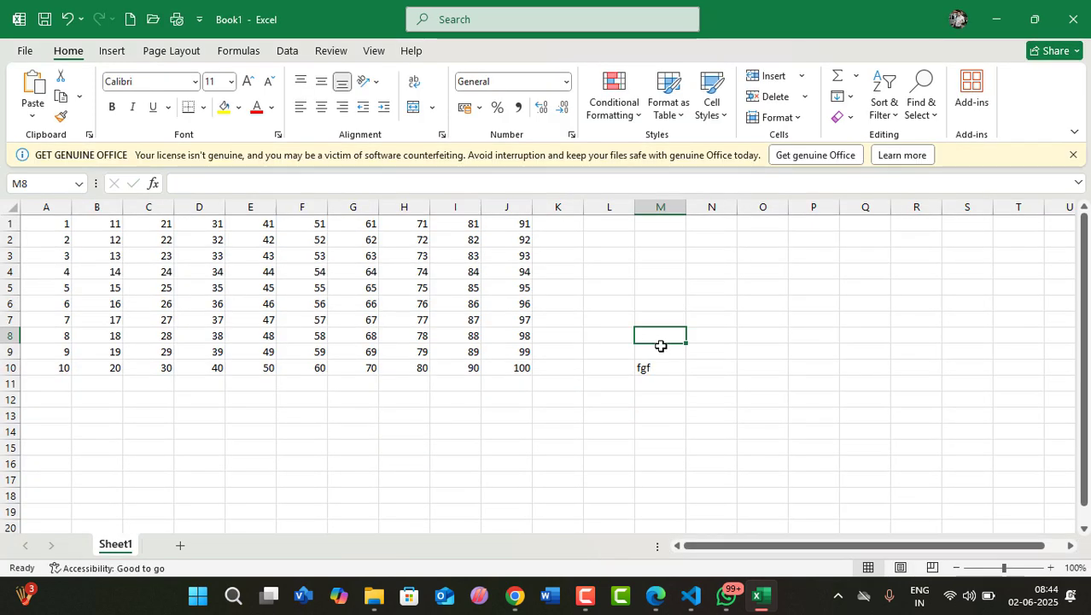
click(654, 370)
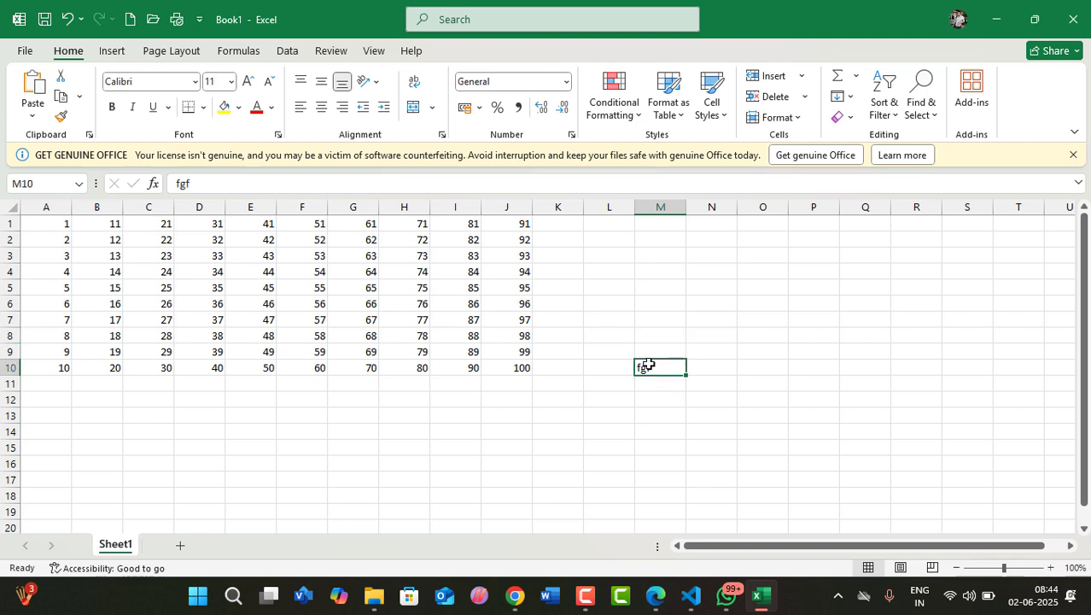
key(Delete)
click(573, 415)
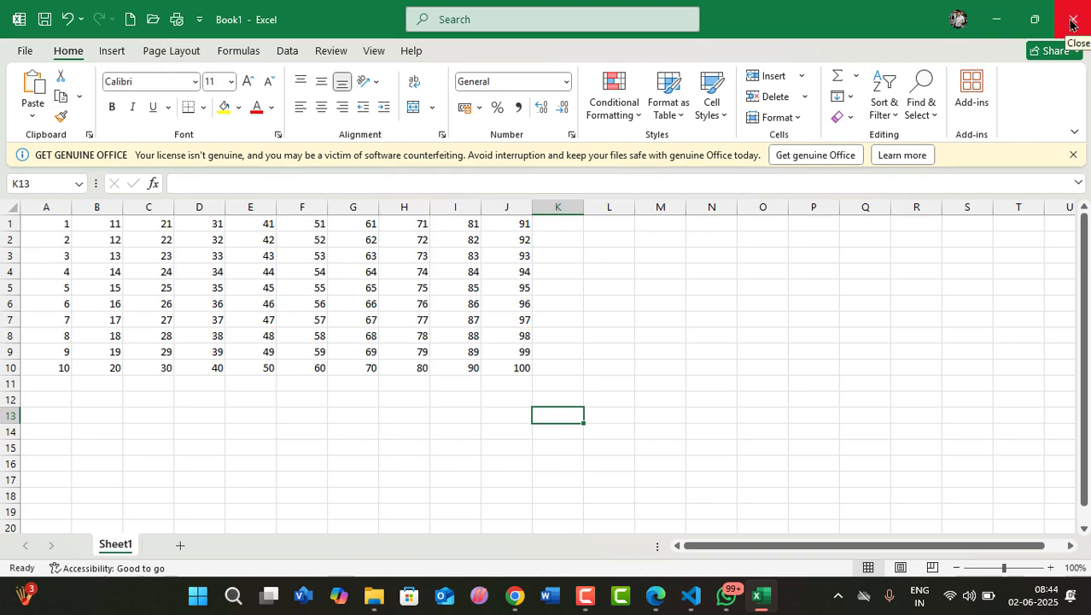
Step: Close Book1 without saving the changes
click(1034, 18)
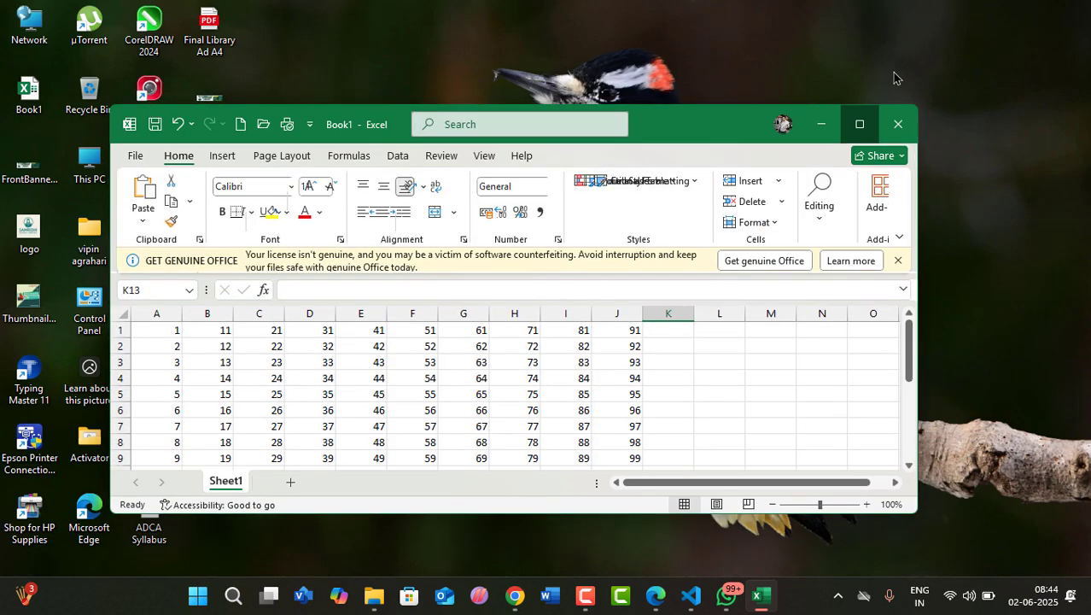
click(858, 117)
click(1073, 17)
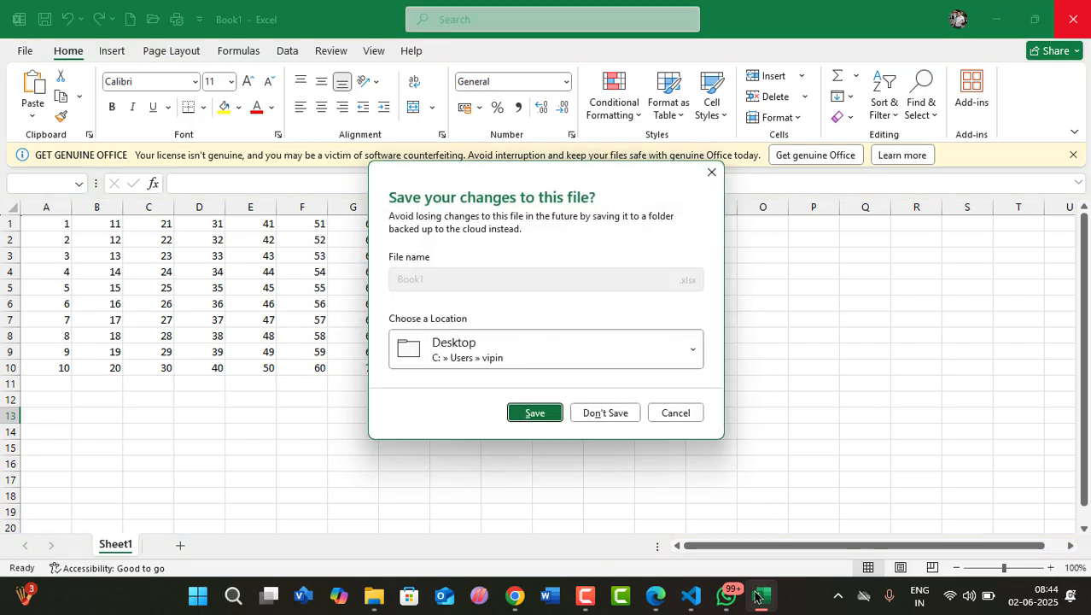
click(600, 413)
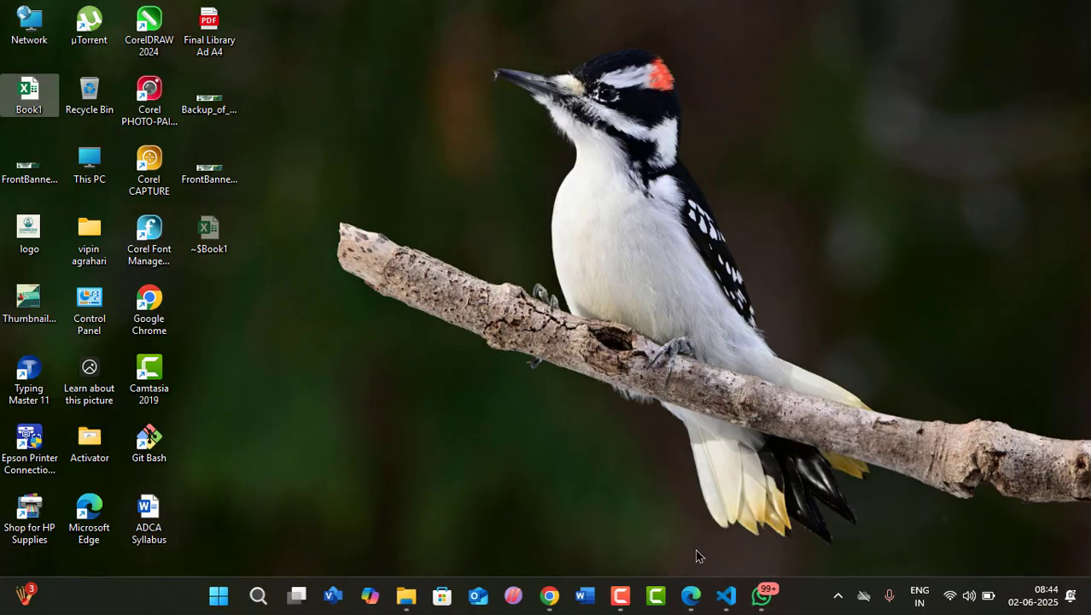
click(763, 597)
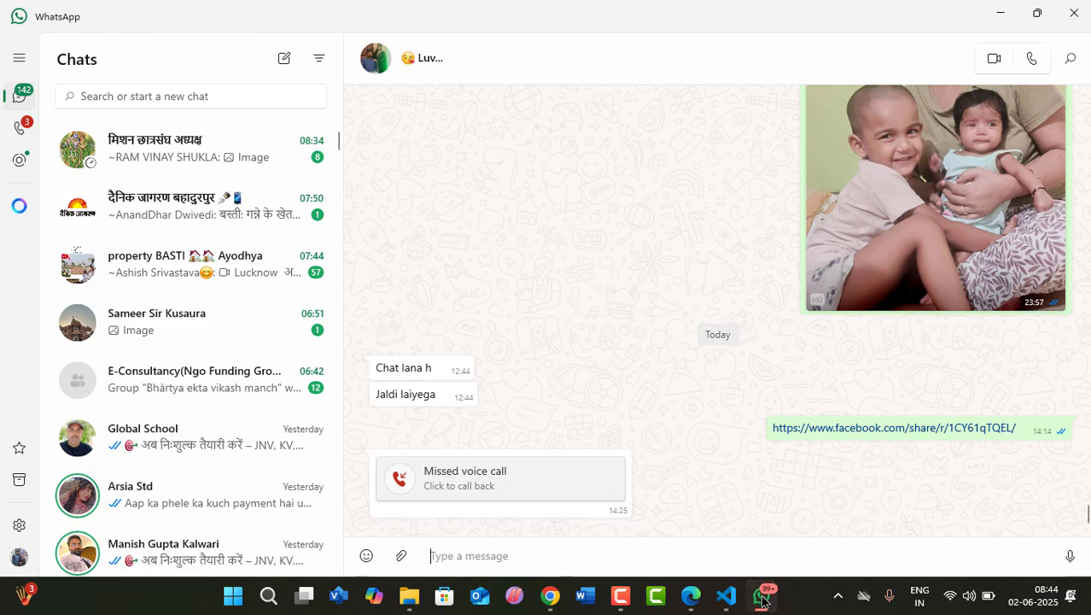
click(763, 598)
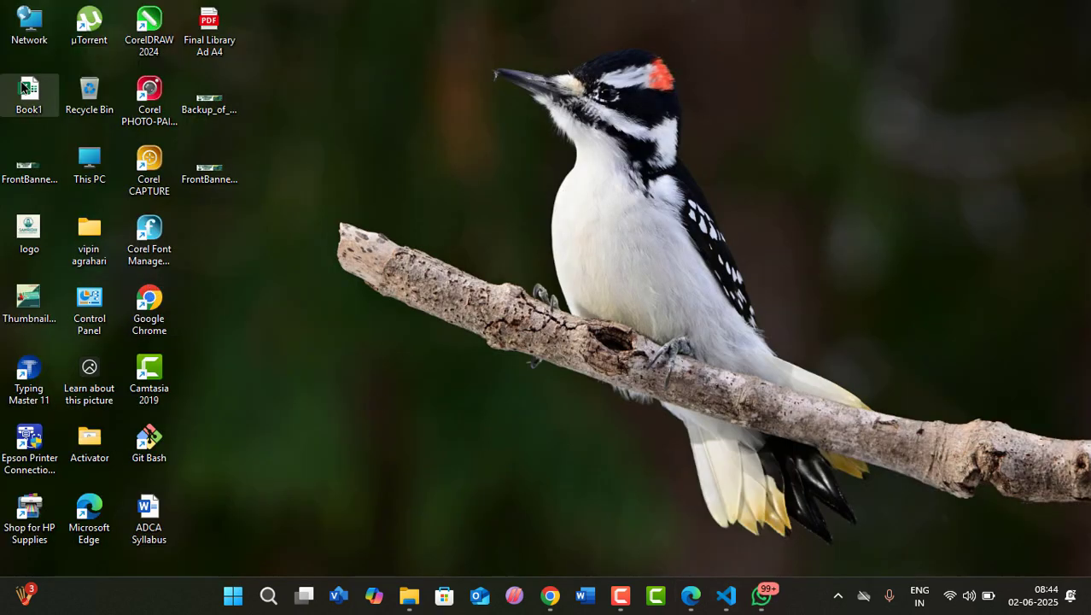
Step: Reopen Book1 from the desktop and respond to the read-only prompt by opening it as read-only
double_click(23, 88)
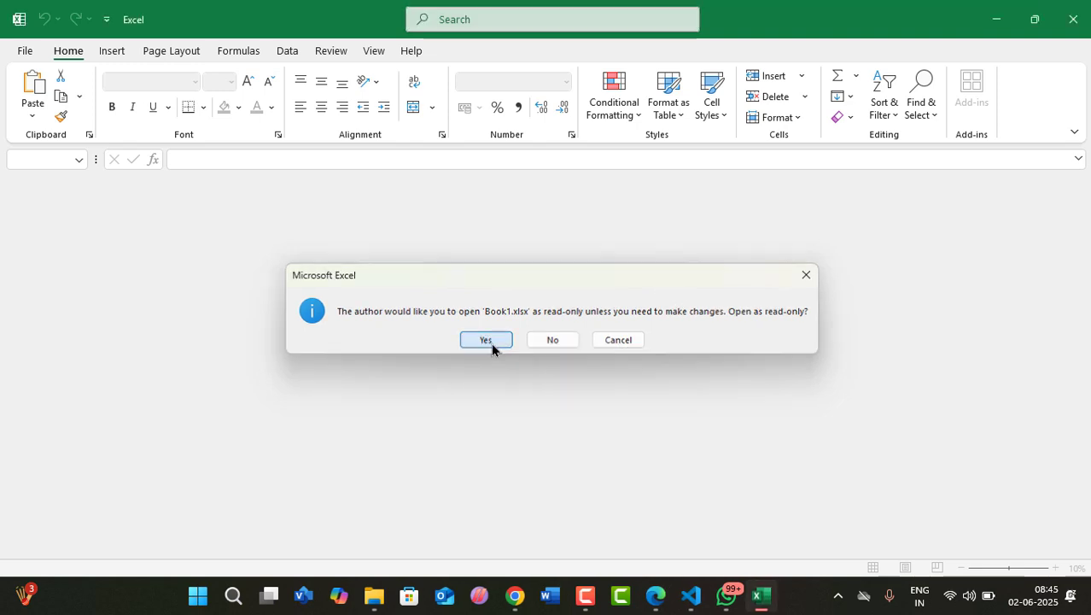
click(490, 340)
Step: Enter hdfhdfh in cell K13, fdghdf in cell M10 and dfg in cell O8
click(544, 391)
text(hdfhdfh)
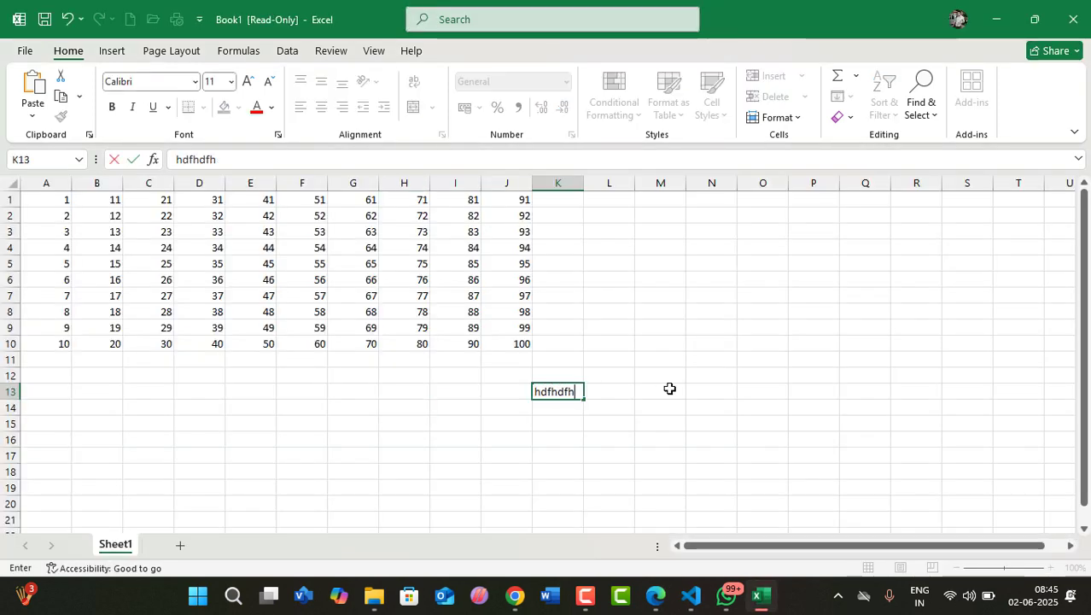
click(676, 345)
text(fdghdf)
click(768, 313)
text(dfg)
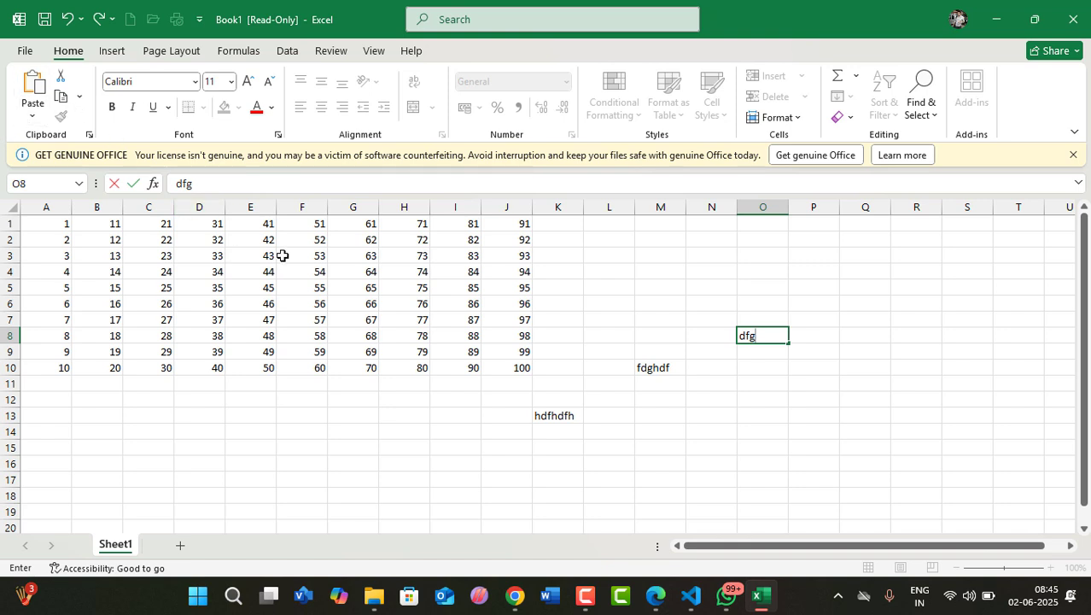
Step: Try to save the edited read-only Book1, and close it without saving the changes
key(ctrl+s)
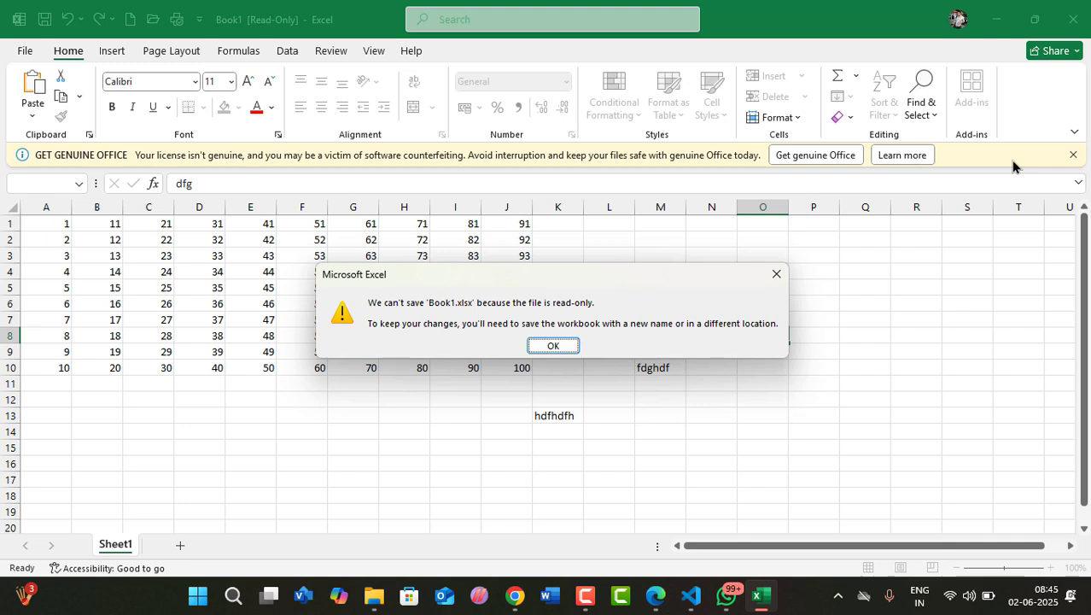
click(776, 274)
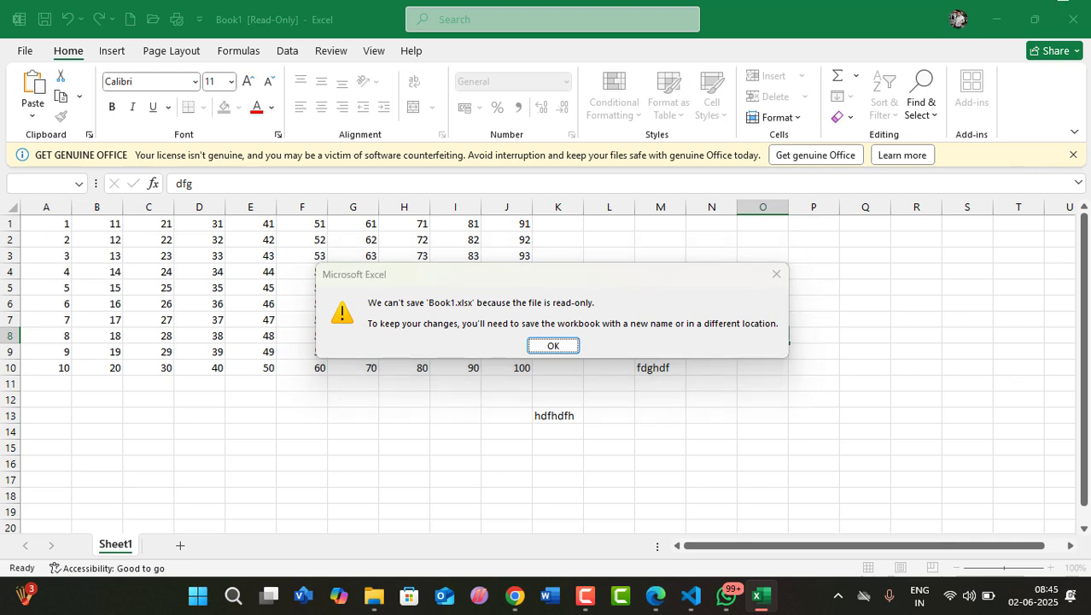
click(1067, 29)
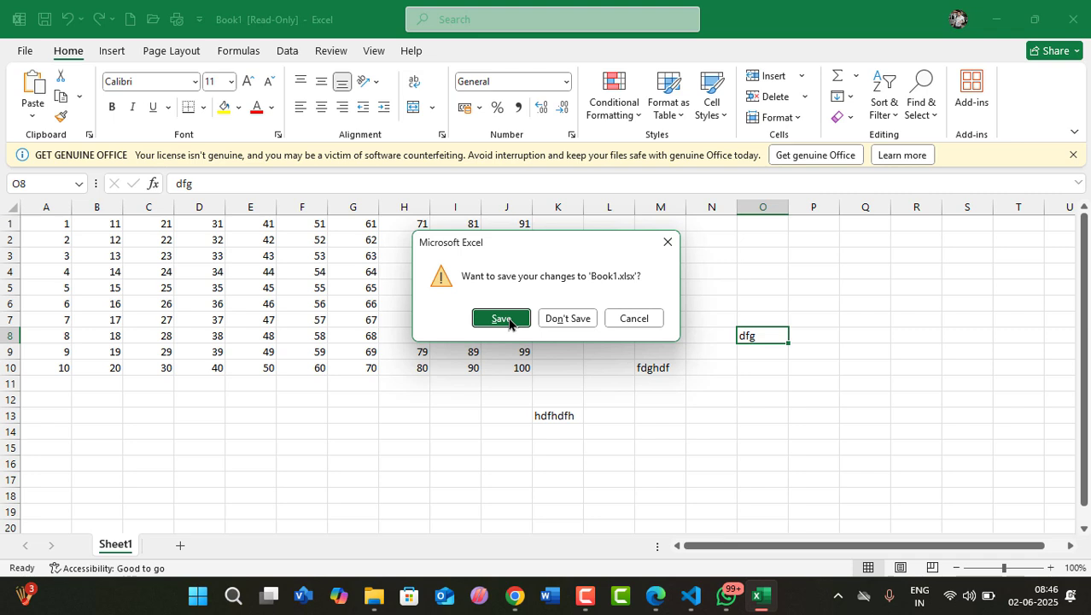
click(585, 319)
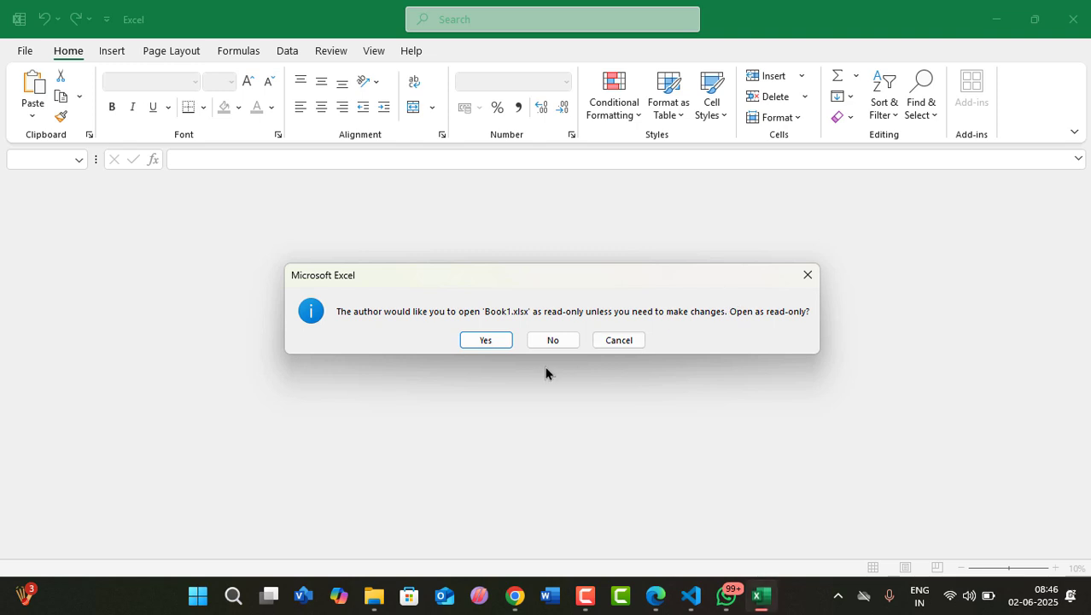
Step: Open Book1 as read-only once more to check its contents, and close it
click(485, 339)
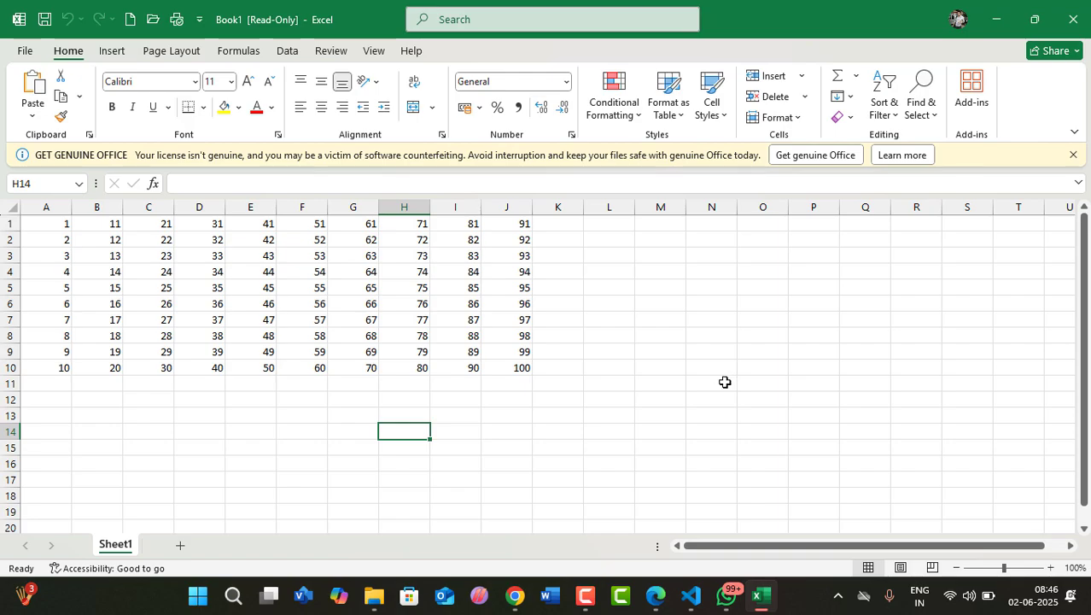
click(1073, 18)
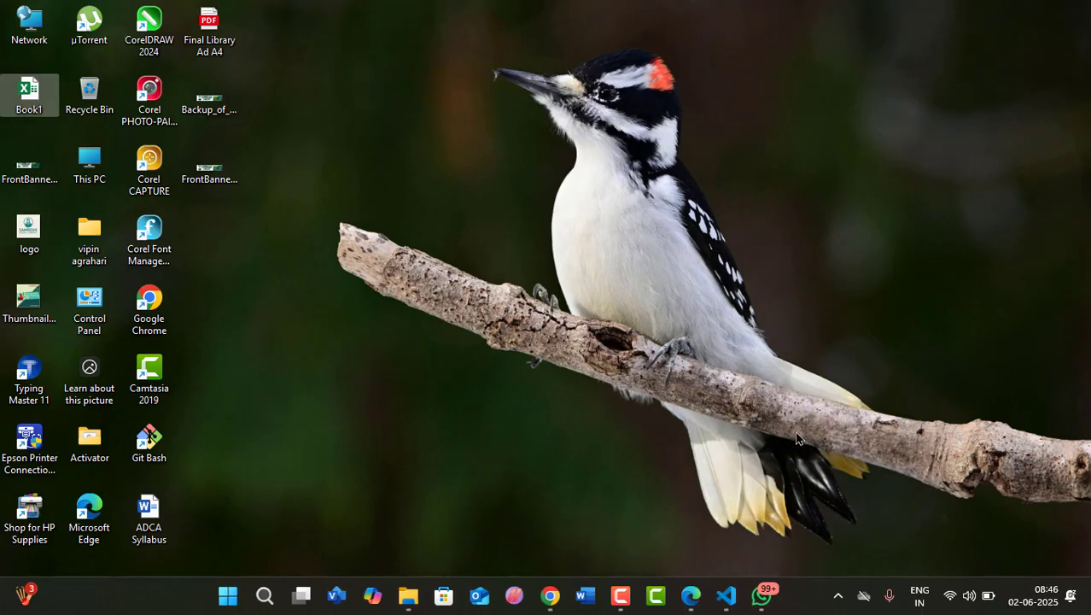
mouse_move(768, 595)
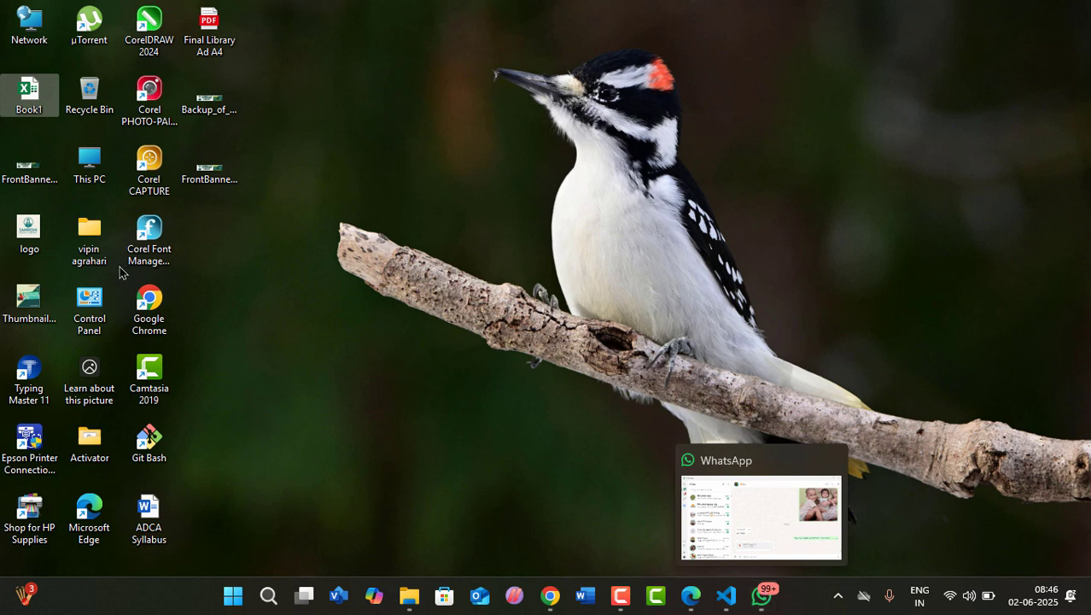
Step: Reopen Book1 from the desktop as read-only and show the Protect Workbook options on its Info page
double_click(32, 107)
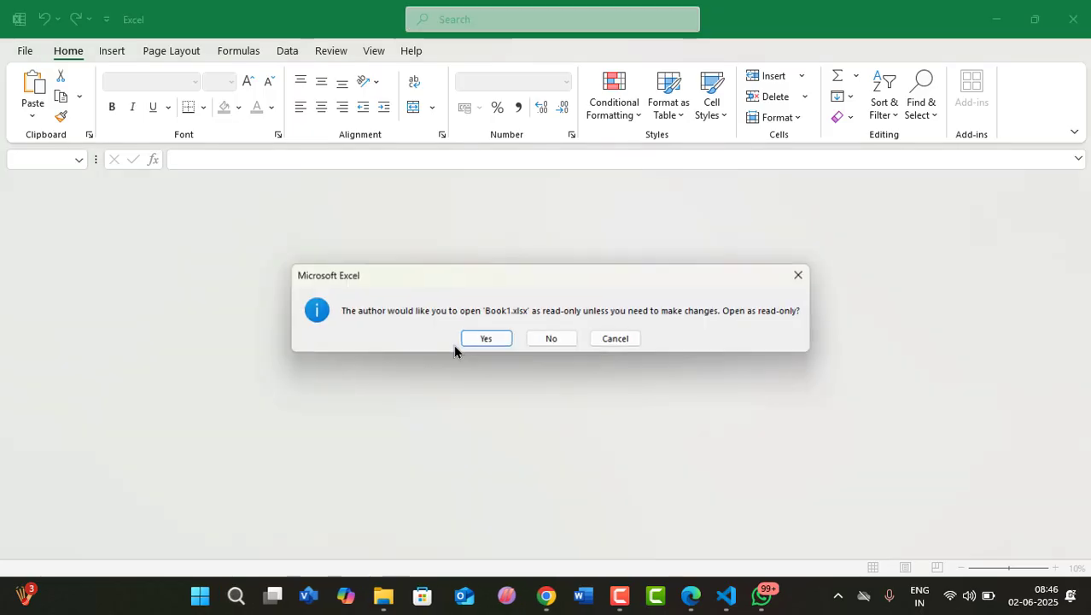
click(504, 342)
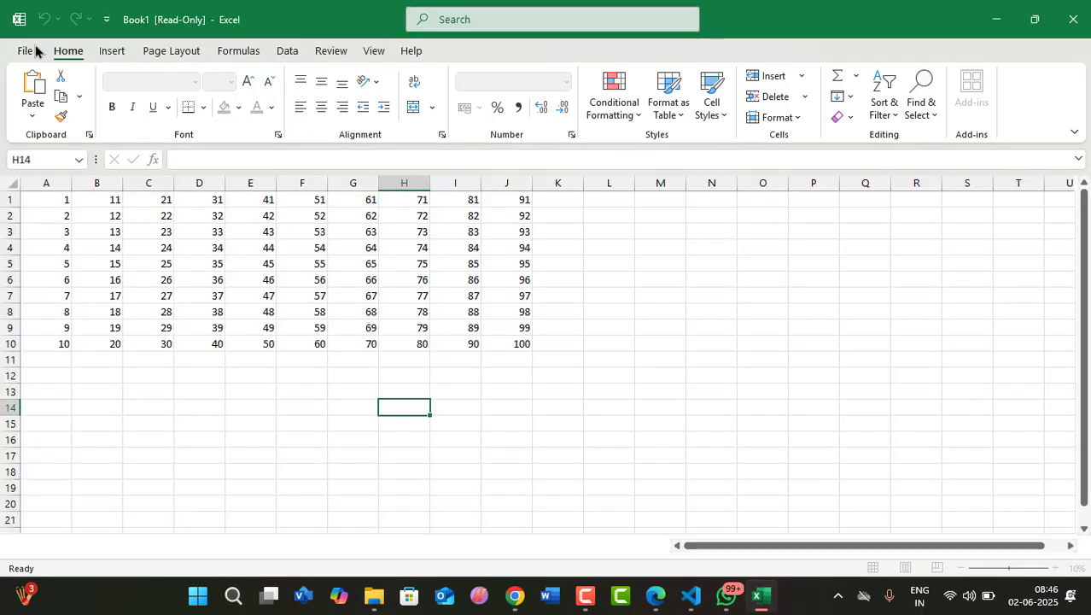
click(28, 51)
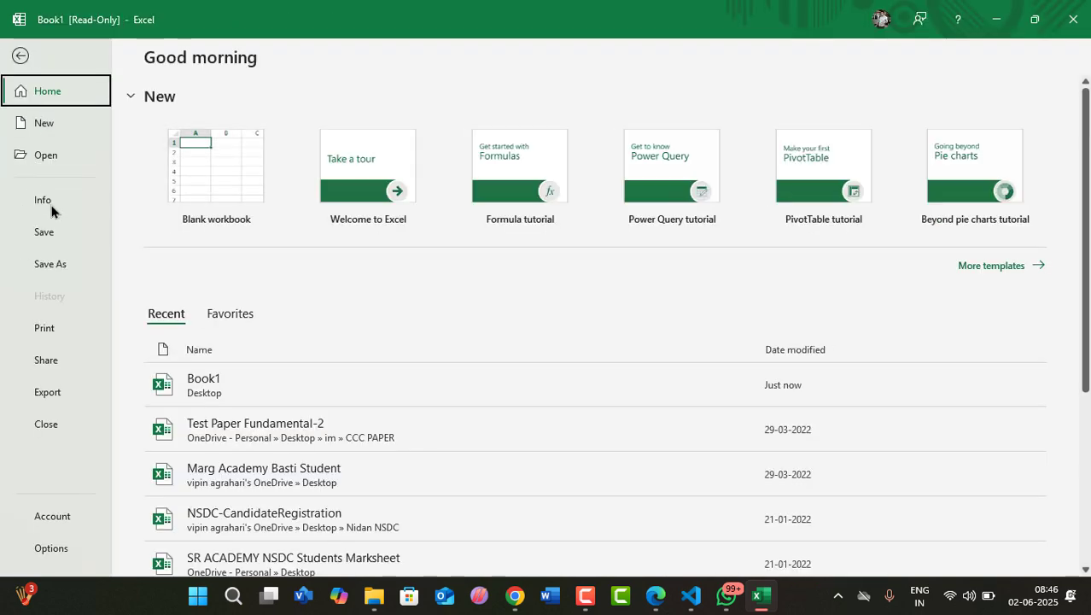
click(48, 208)
click(204, 243)
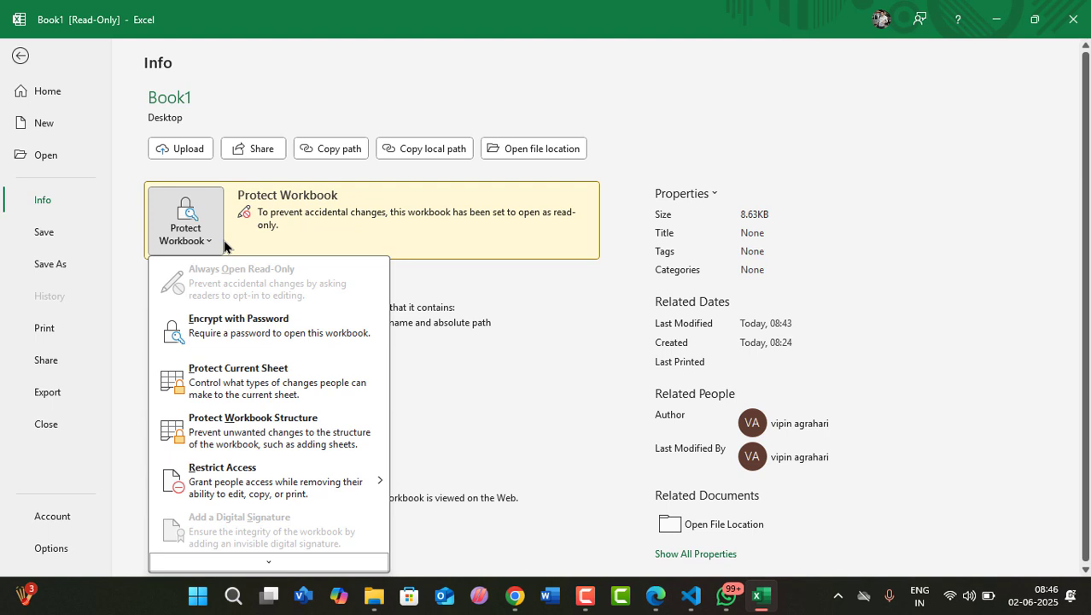
click(253, 237)
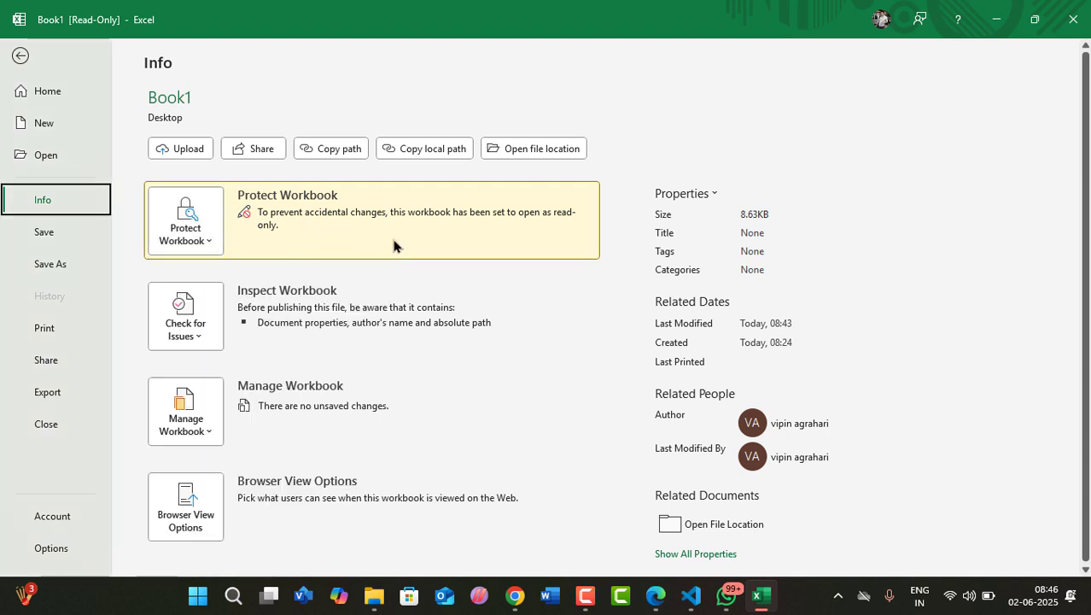
click(174, 220)
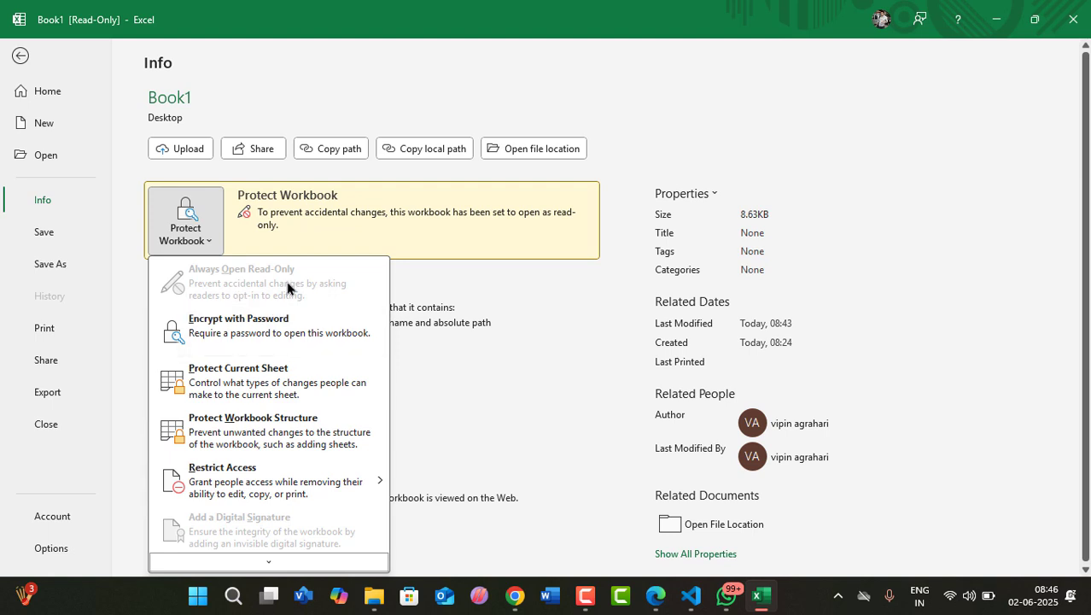
Step: Close the read-only Book1 without saving its changes
click(353, 212)
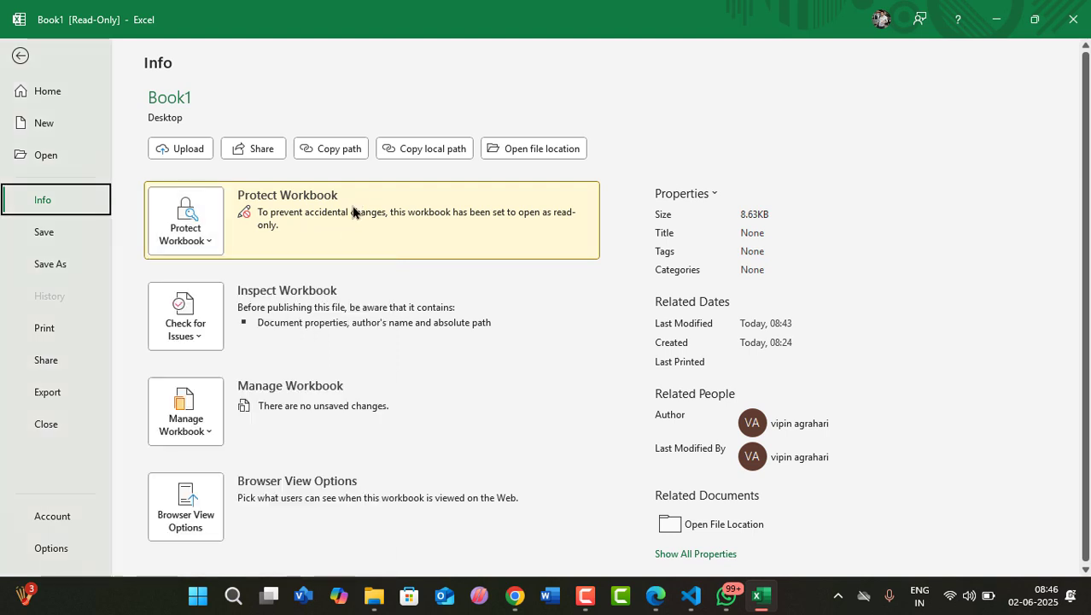
click(313, 228)
click(60, 427)
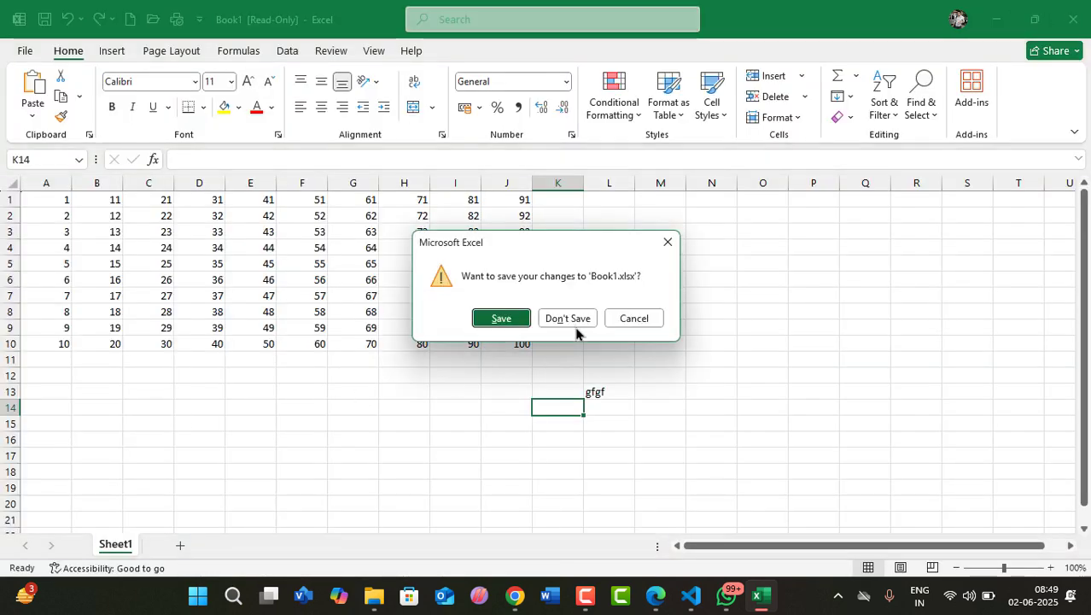
click(569, 319)
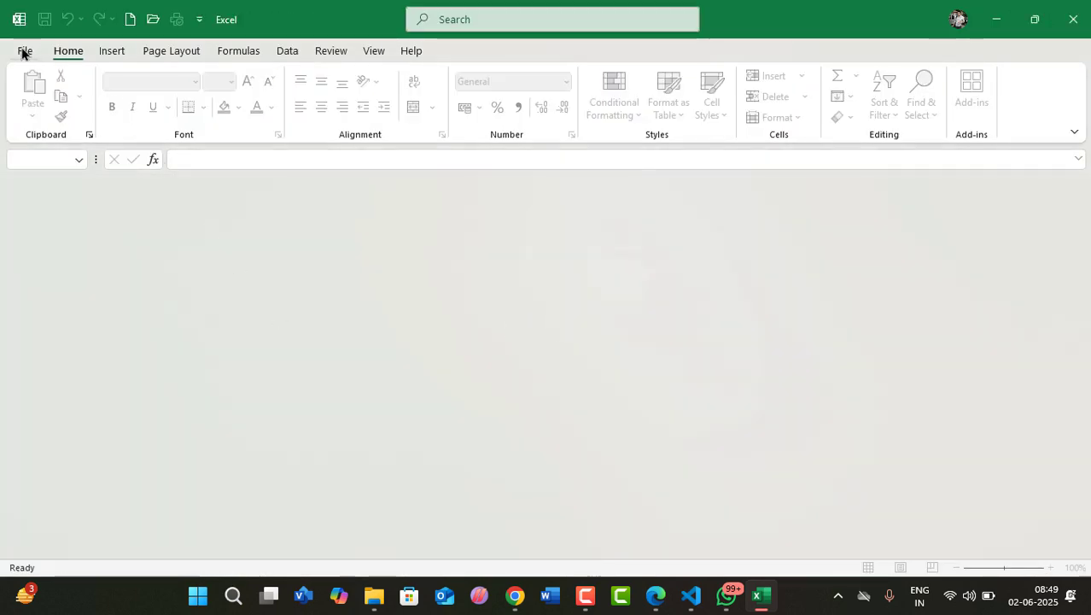
Step: Reopen Book1 from the recent workbooks, declining the read-only mode so that it allows editing
click(23, 53)
click(40, 155)
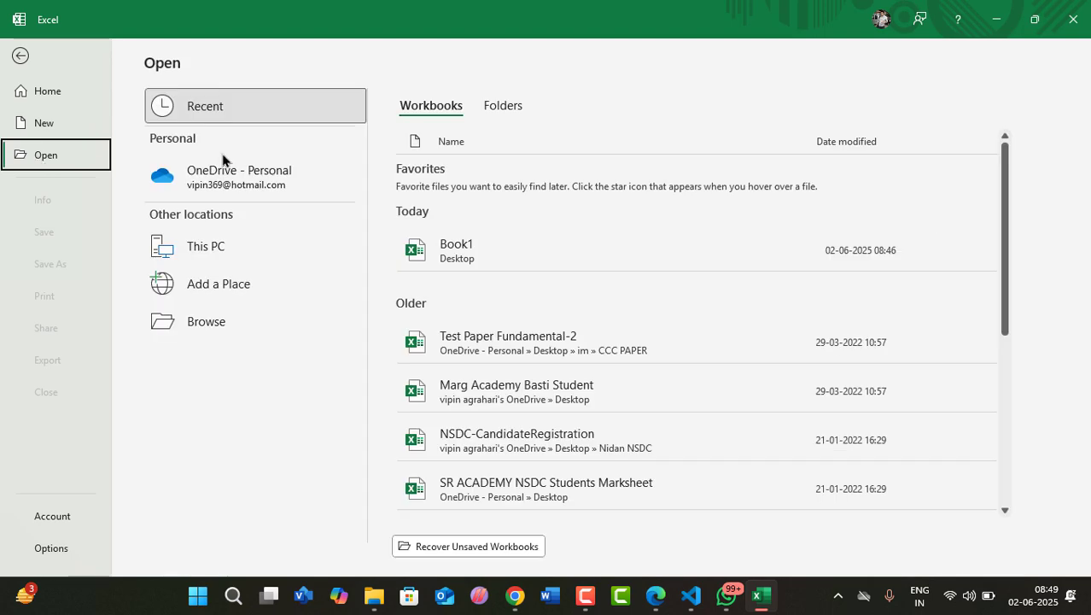
click(456, 254)
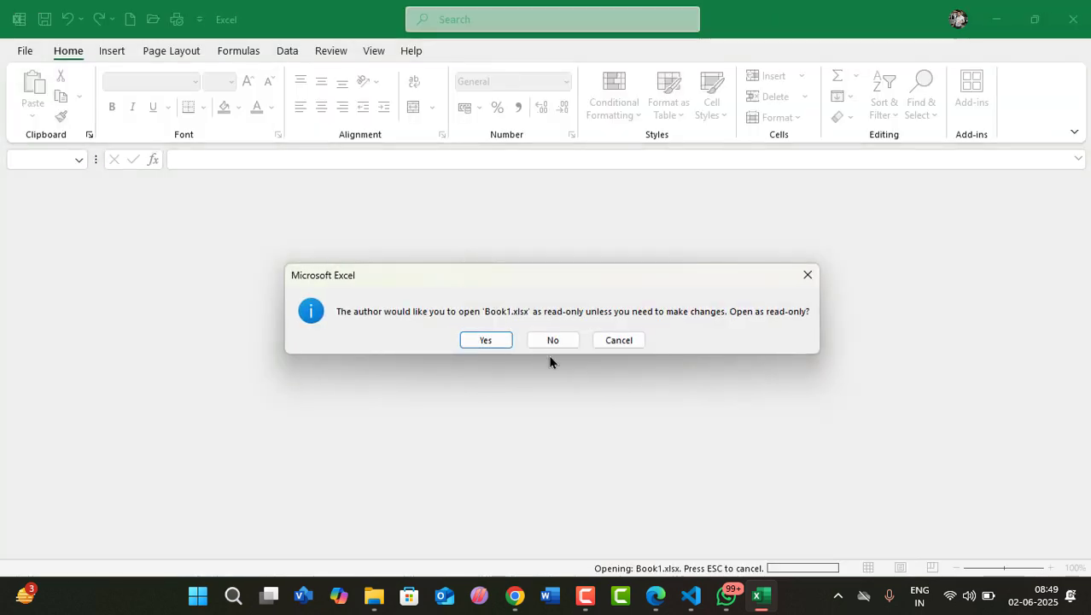
click(553, 340)
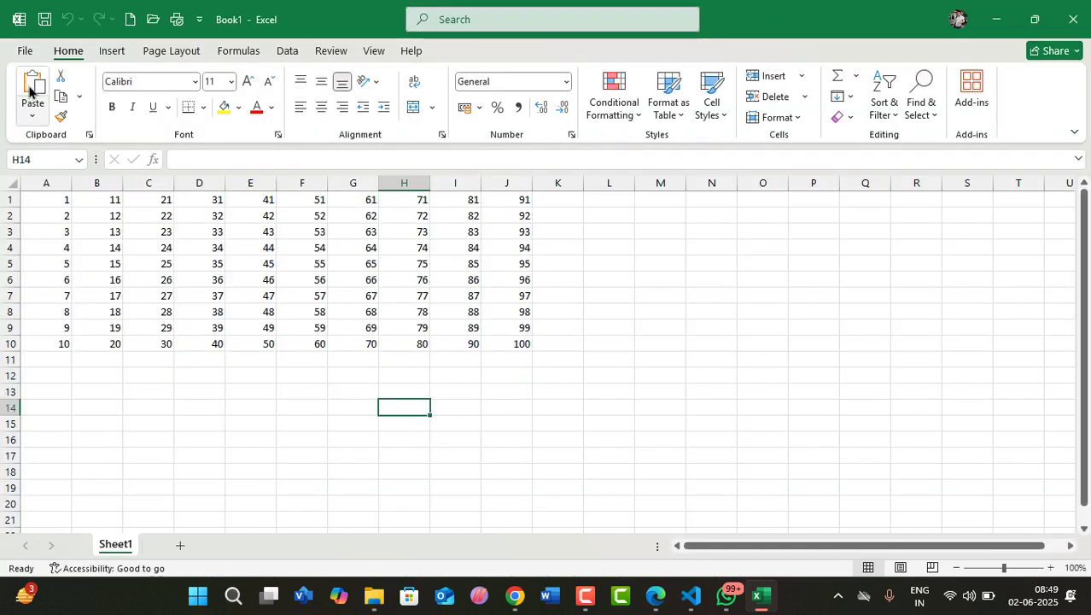
Step: Show the Protect Workbook options on the Info page of the editable Book1, and close the workbook
click(23, 51)
click(40, 199)
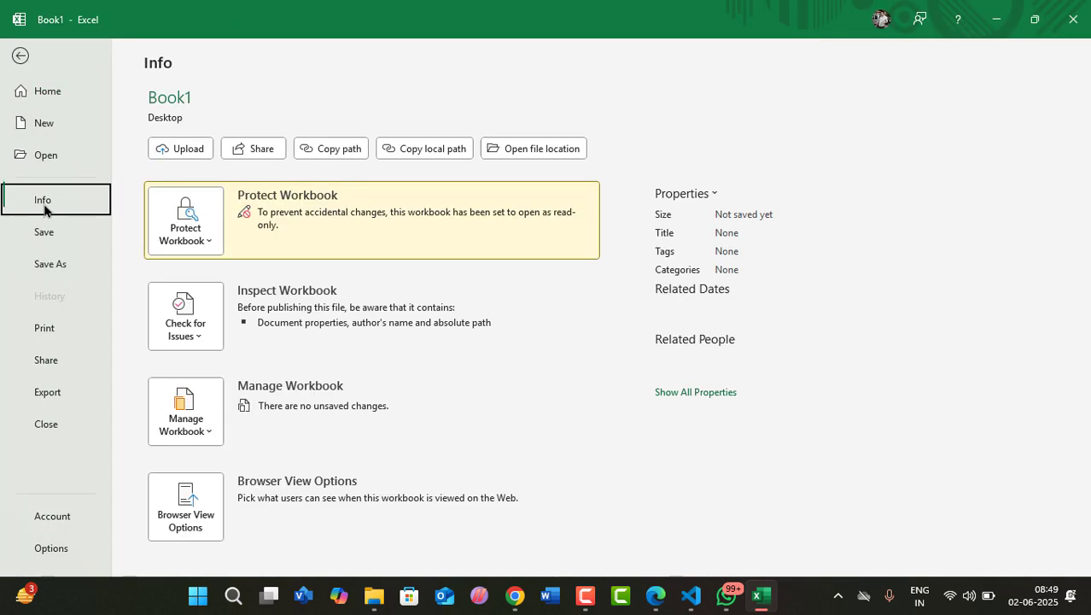
click(193, 235)
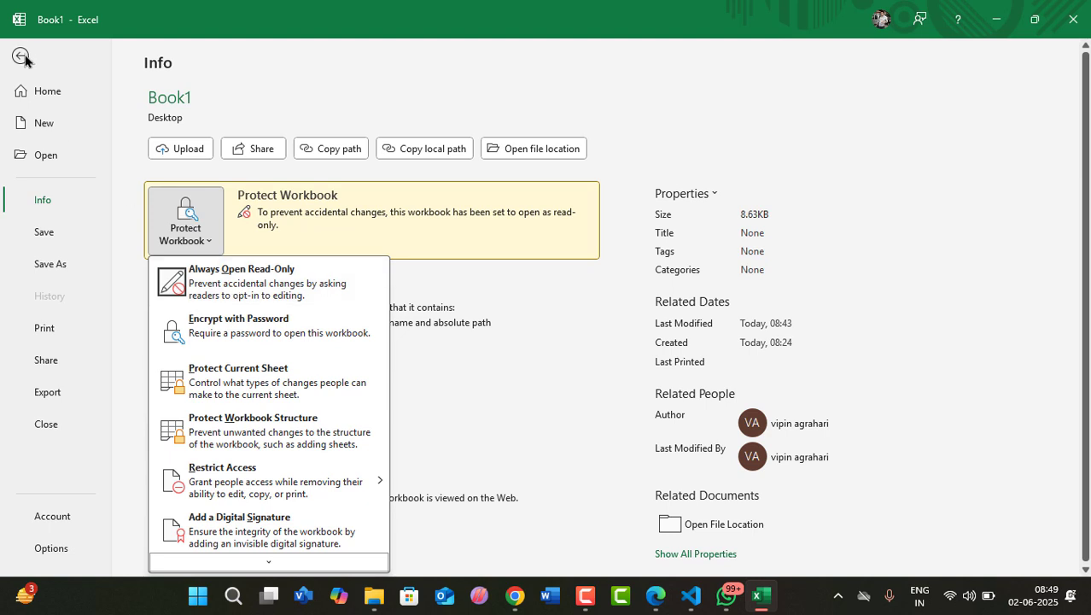
click(1072, 20)
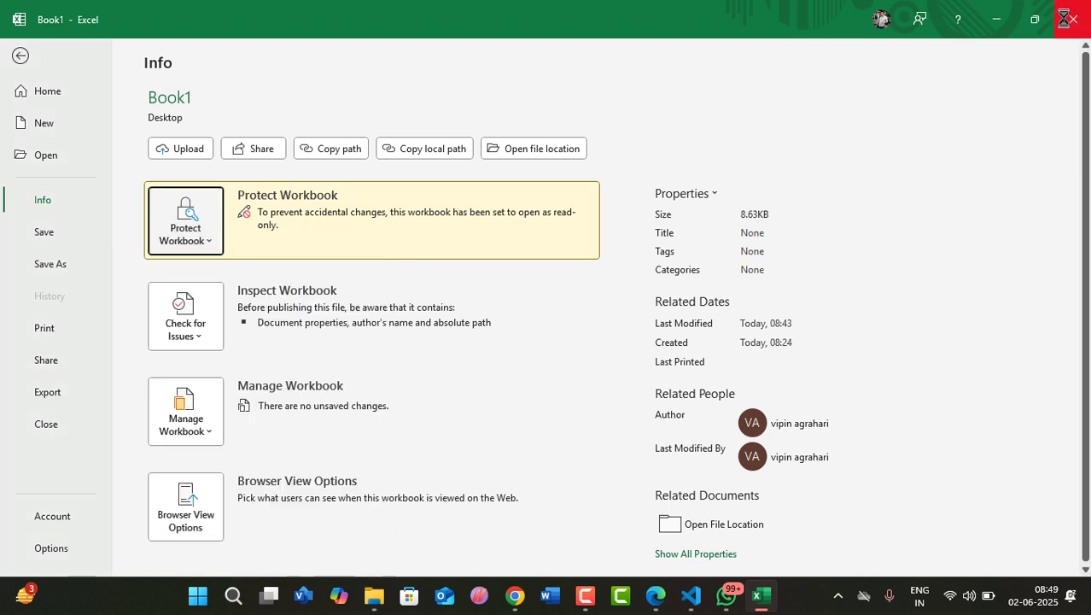
click(1071, 20)
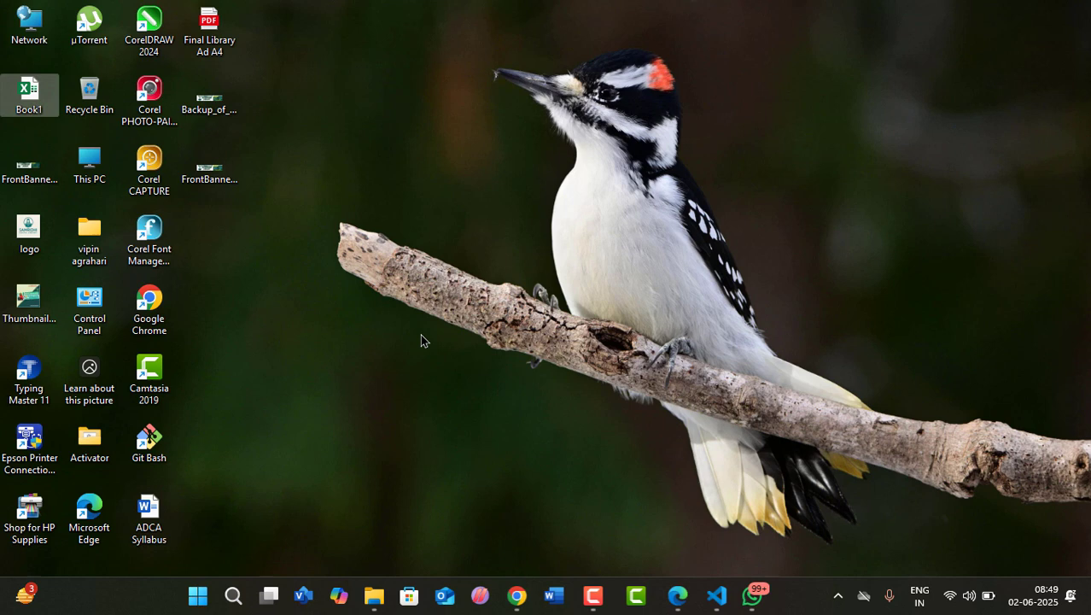
Step: Open Book1 from the desktop as read-only to view its Protect Workbook options, and close it
double_click(25, 92)
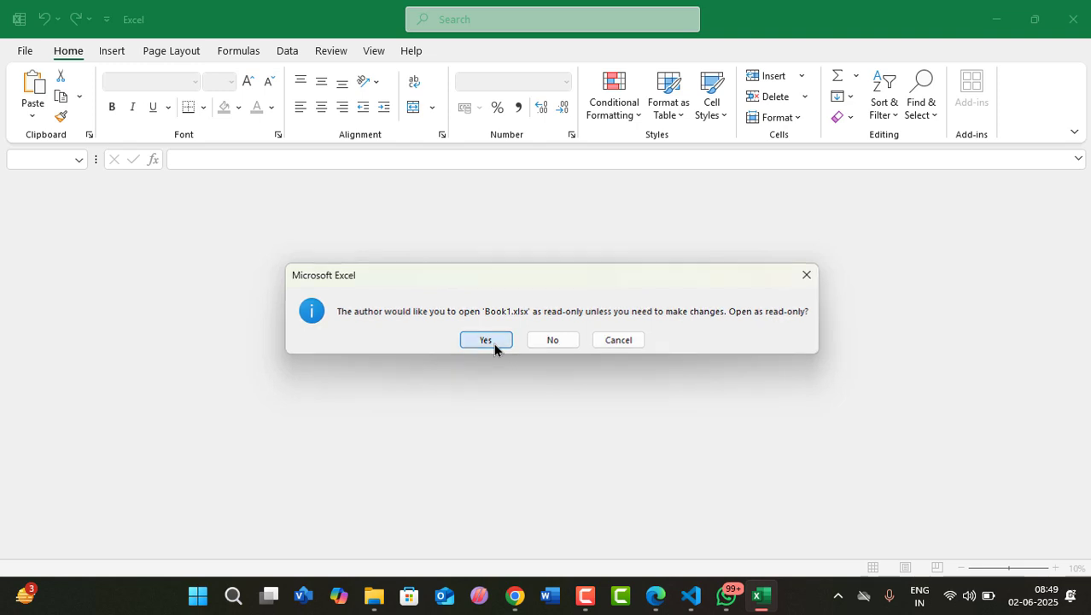
click(485, 340)
click(24, 52)
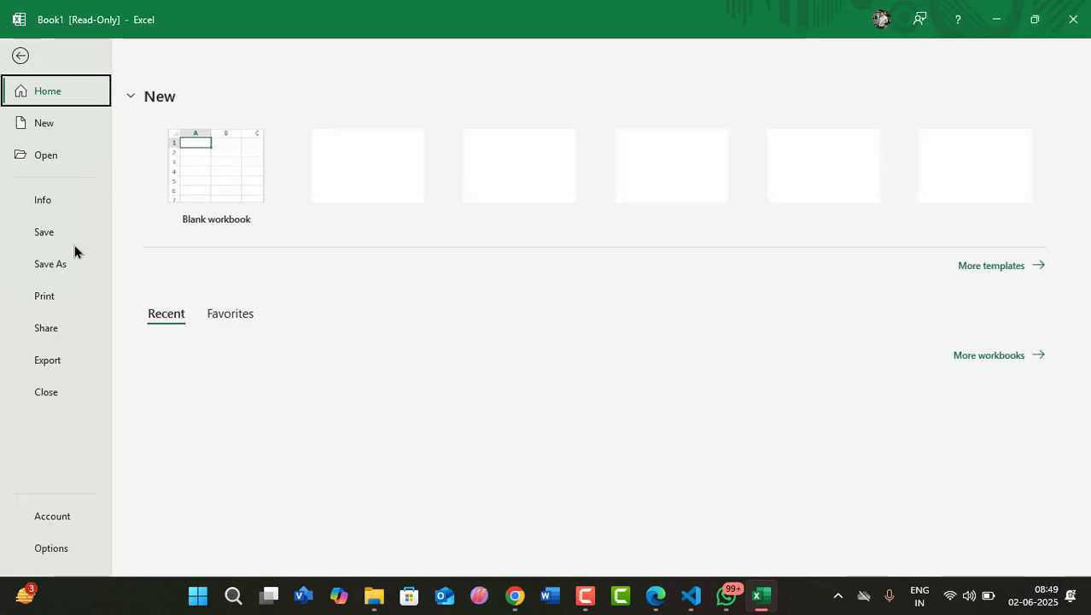
click(51, 203)
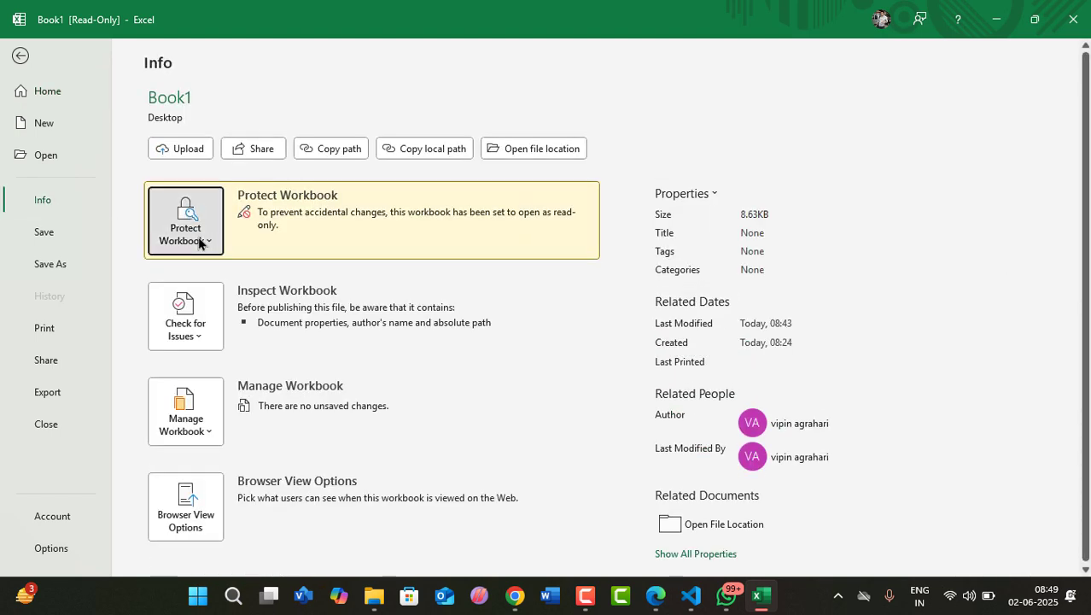
click(203, 238)
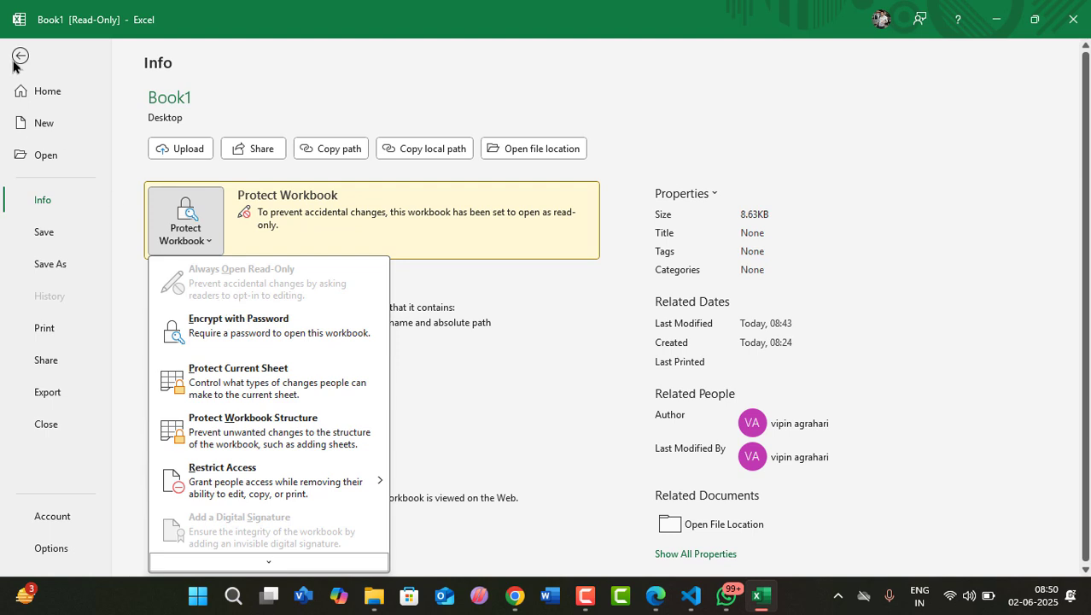
click(1076, 29)
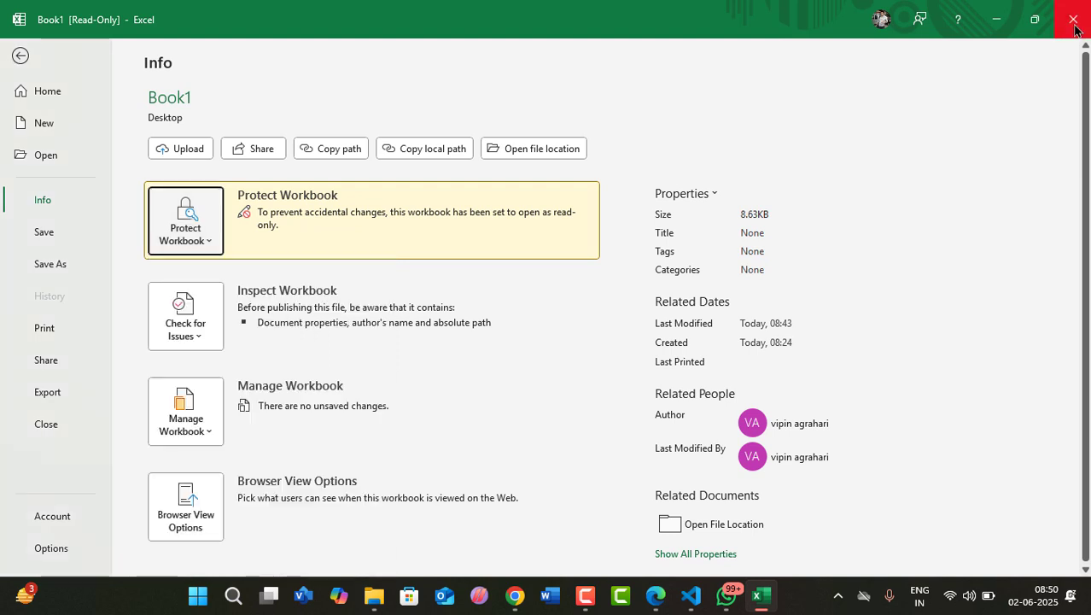
click(1074, 24)
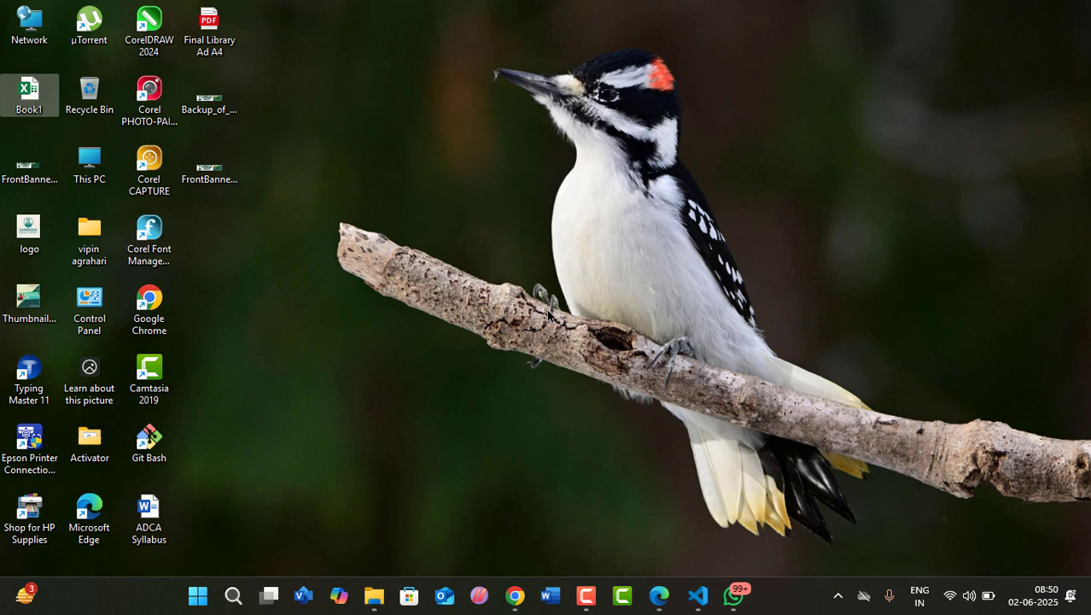
Step: Open Book1 from the desktop with read-only declined, and turn off Always Open Read-Only in its Protect Workbook options
double_click(19, 89)
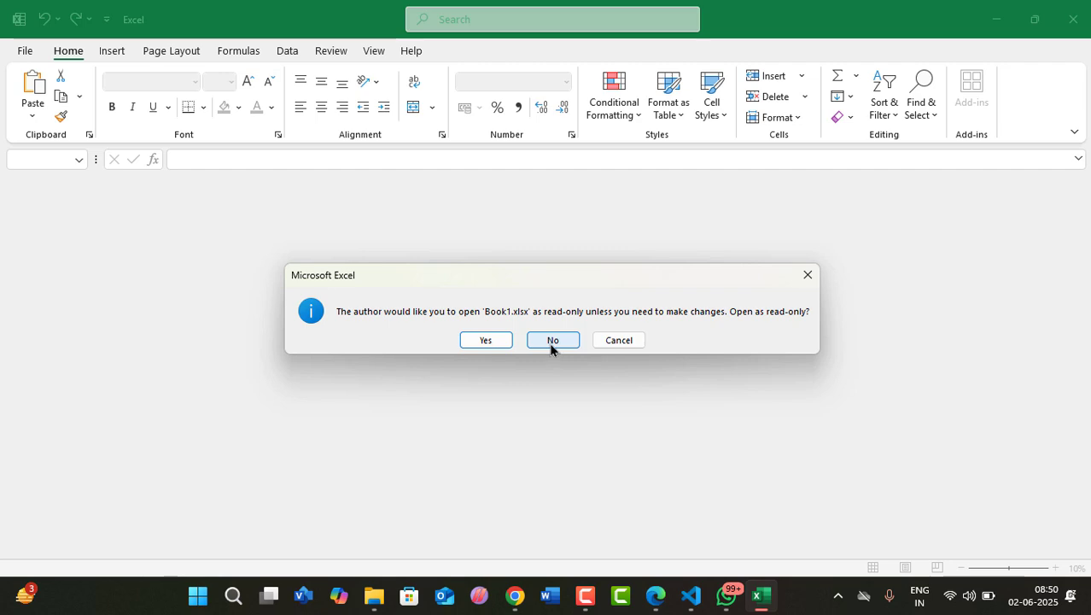
click(552, 345)
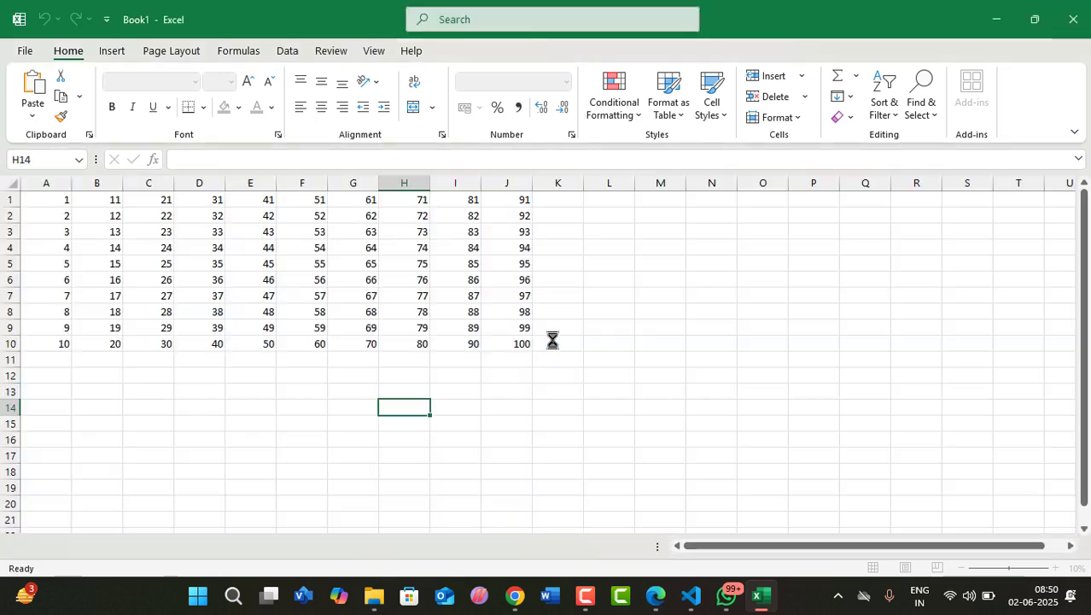
click(20, 50)
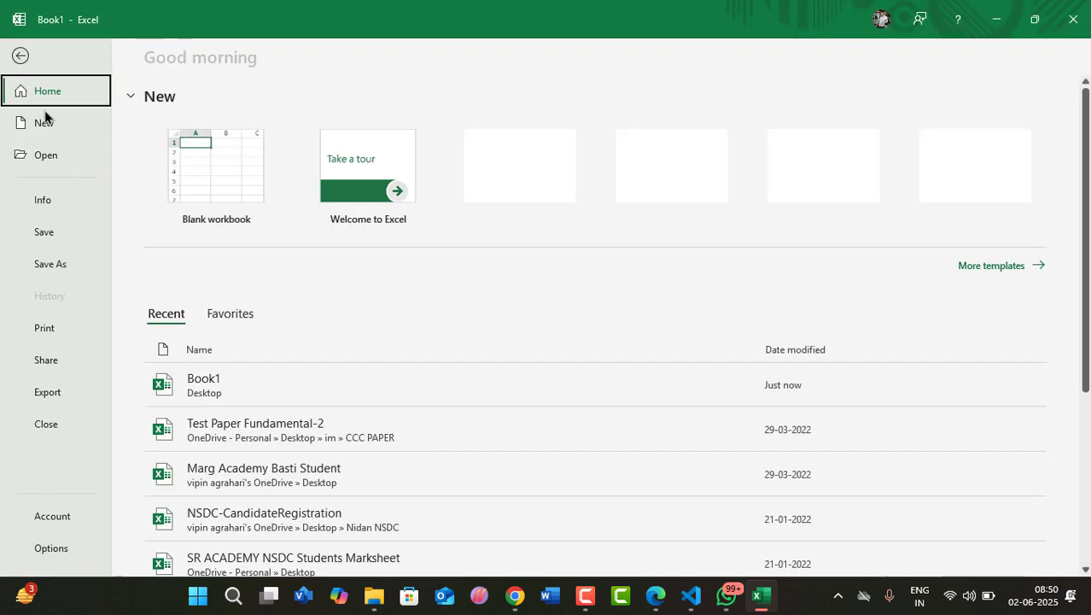
click(43, 202)
click(187, 234)
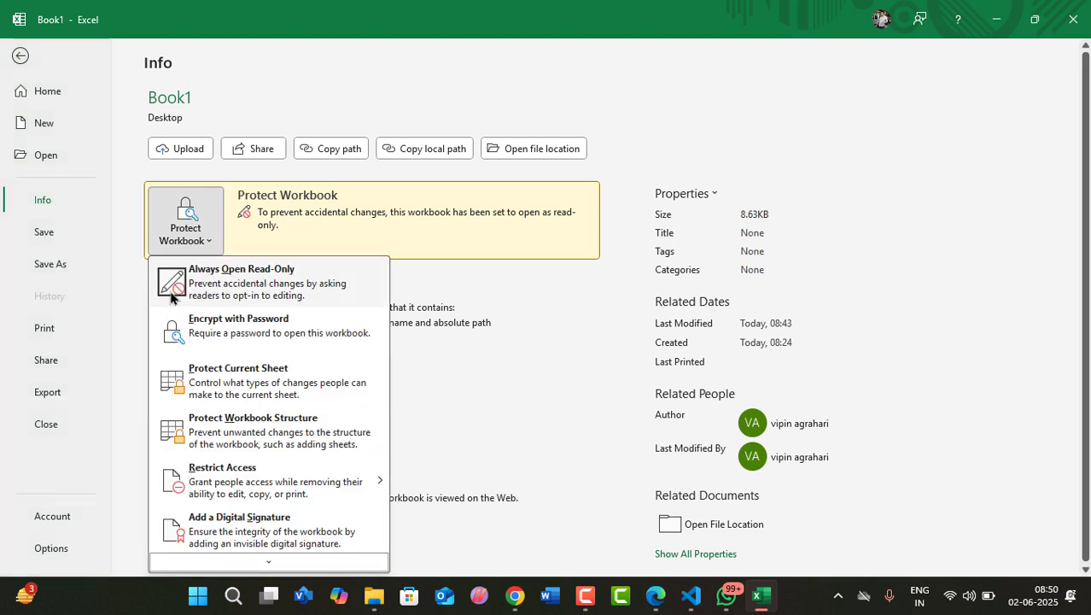
click(243, 295)
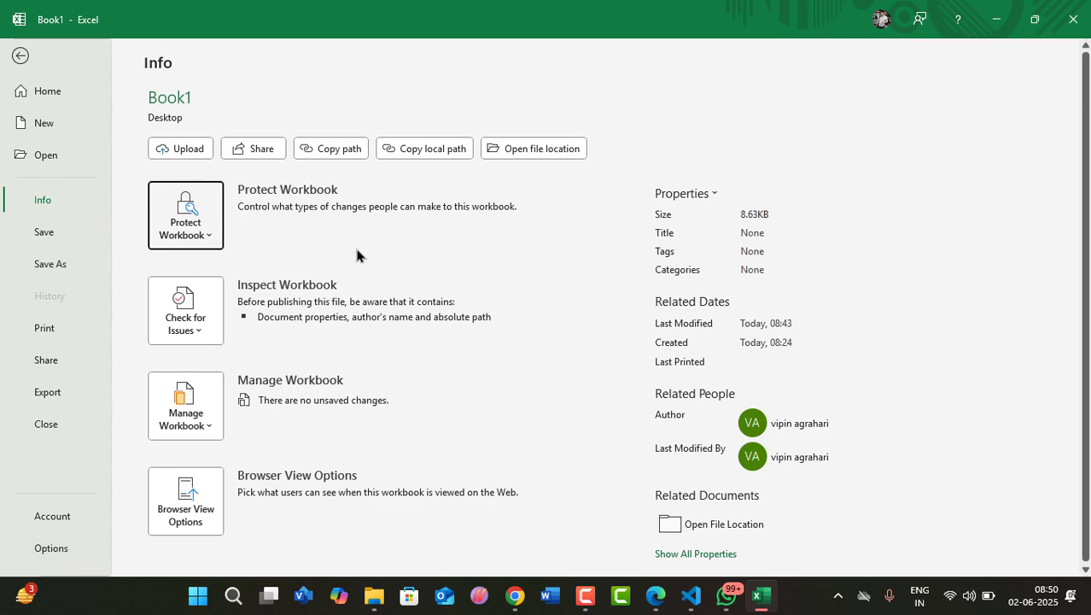
Step: Close Book1 with the protection change saved, and reopen it from the desktop
click(21, 55)
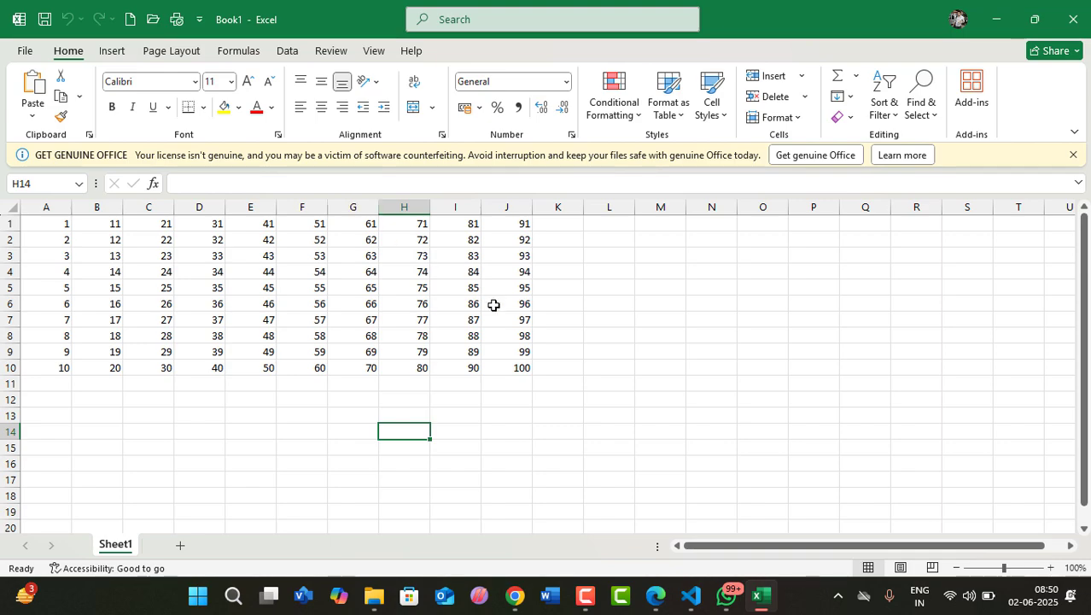
click(1071, 22)
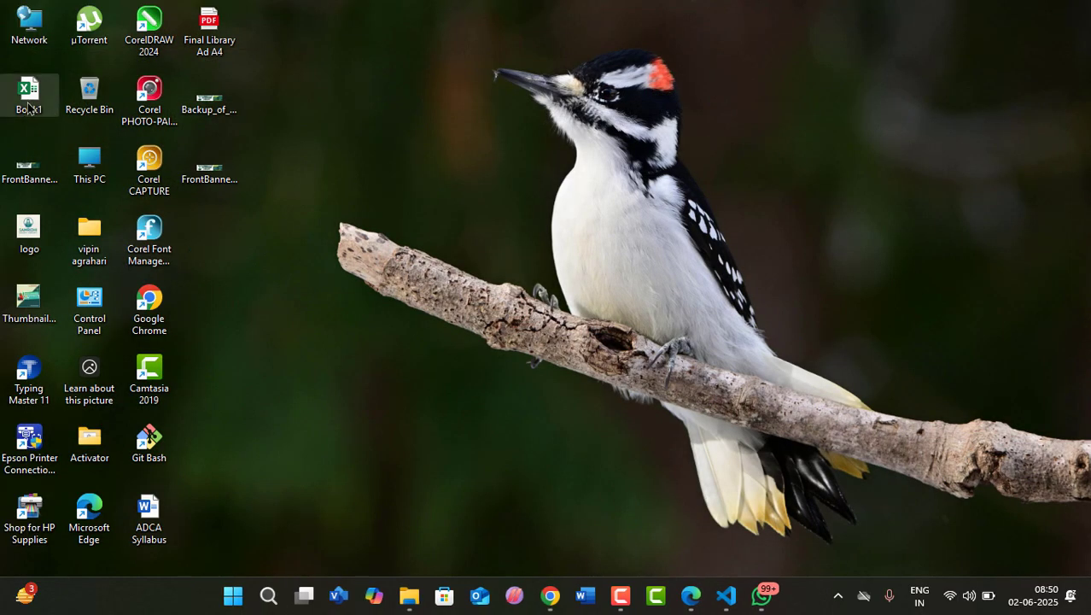
double_click(30, 106)
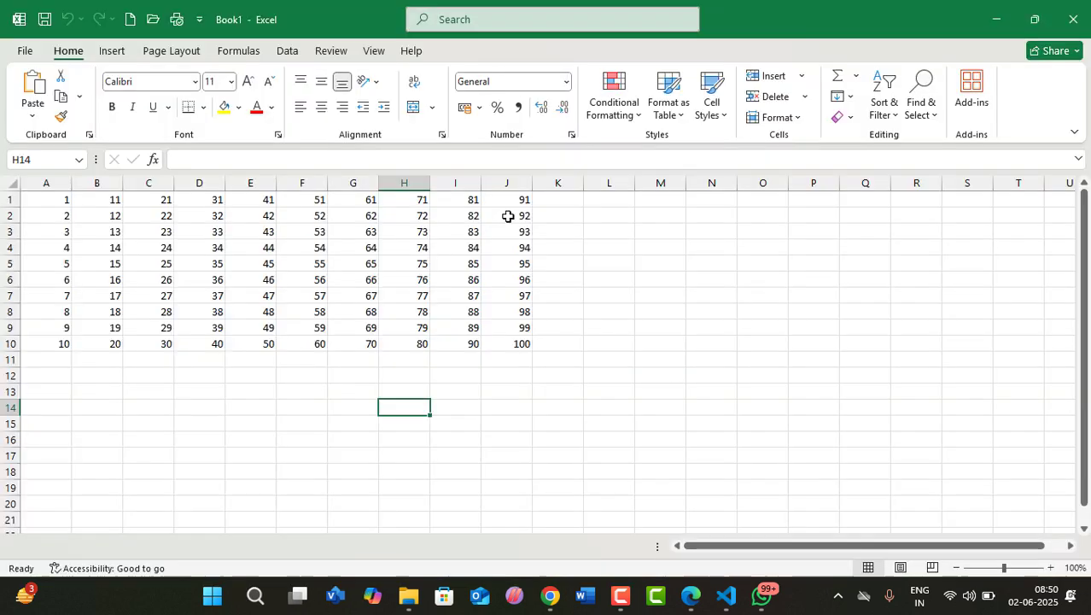
Step: Enter fgfgg in cell L13 of Sheet1
click(597, 389)
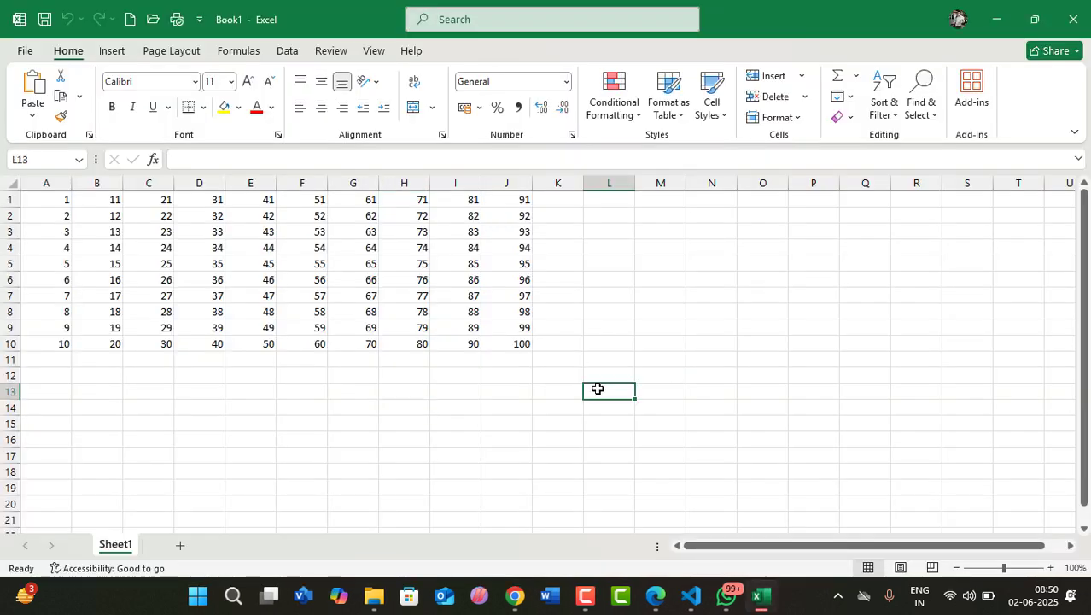
text(fgfgg)
click(813, 373)
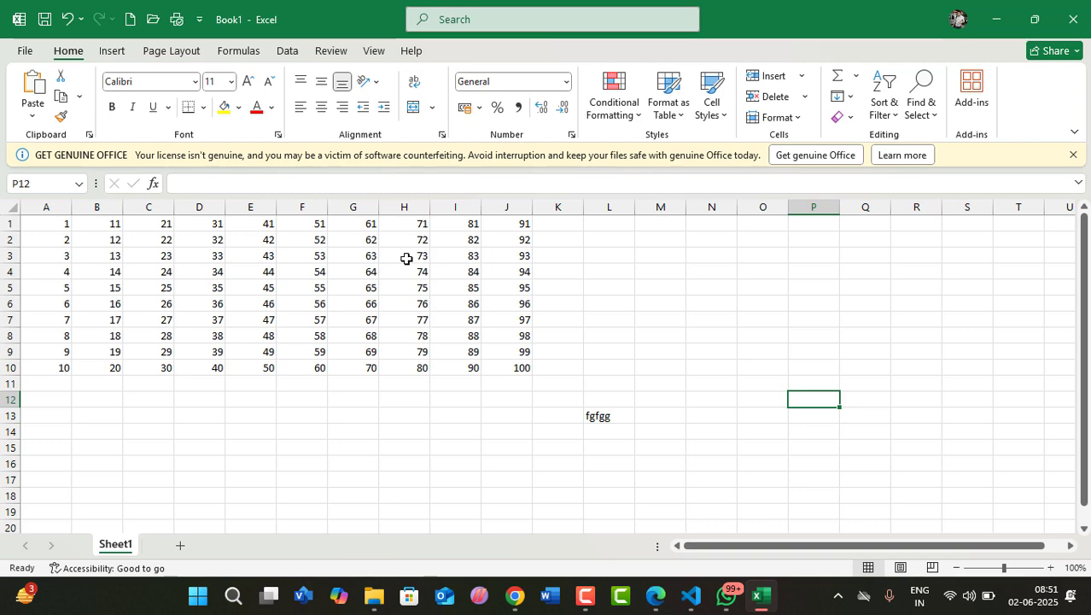
Step: Review the Protect Workbook options on Book1's Info page, and return to the worksheet
click(33, 52)
click(45, 199)
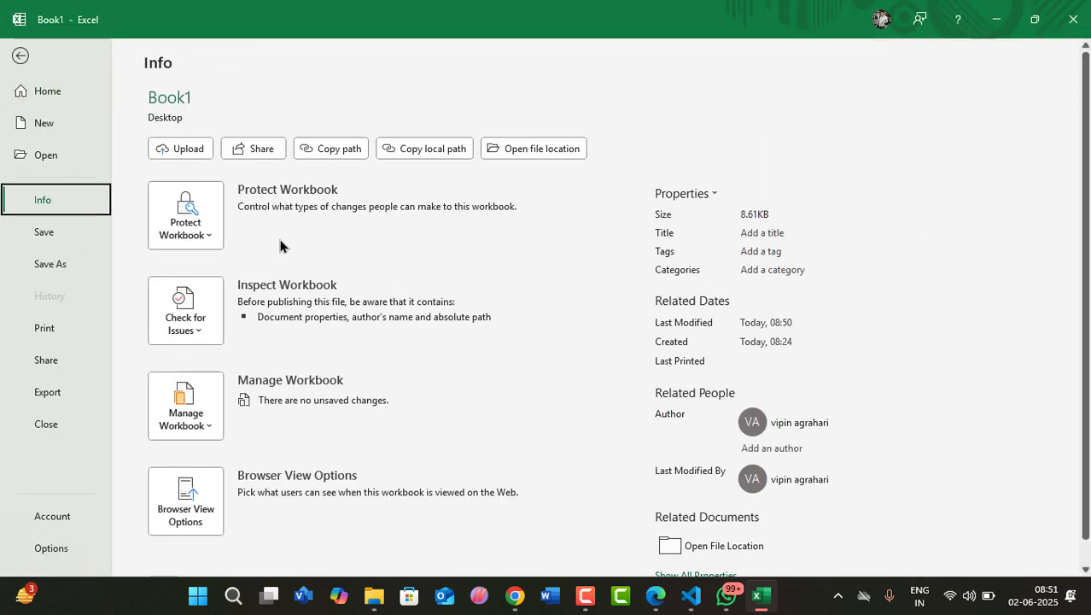
click(185, 213)
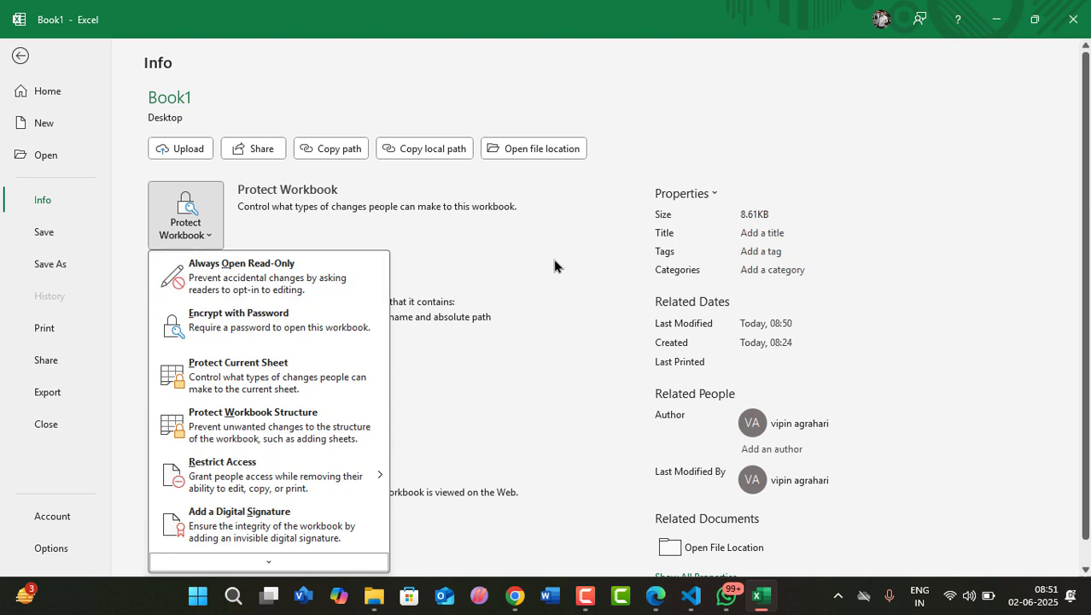
click(19, 56)
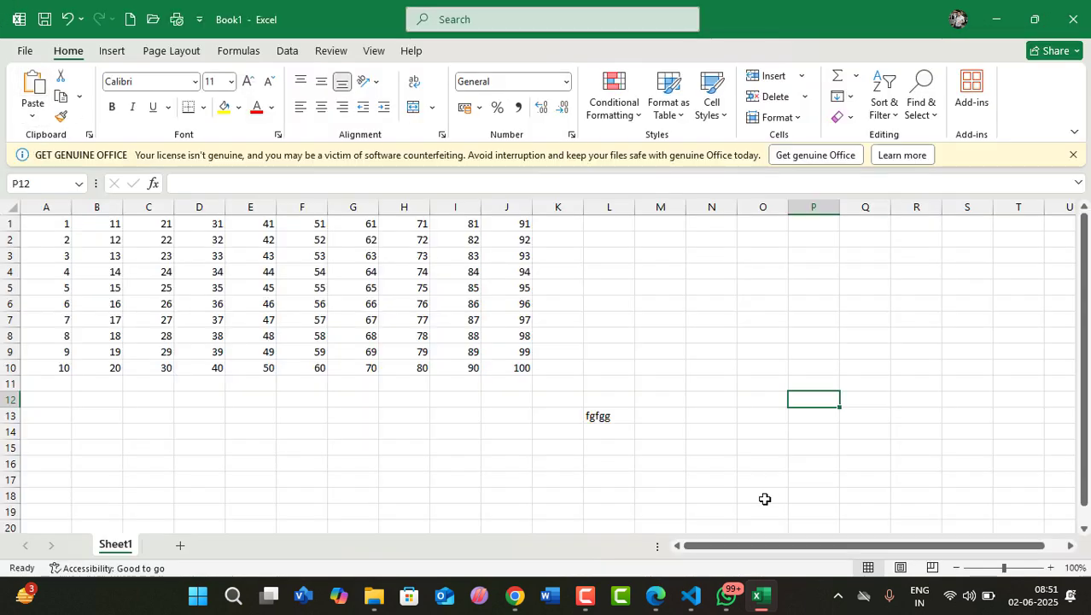
Step: Switch to the Part 2 File Tab in Excel 2019 PDF in Edge and review the notes through the Teaching Strategy section
click(763, 599)
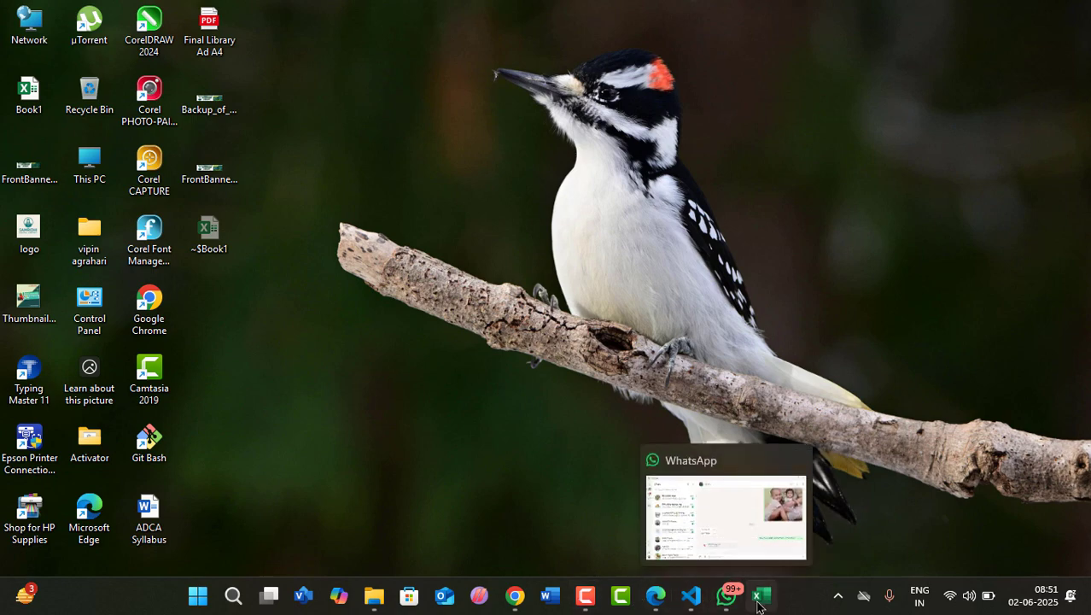
click(760, 602)
click(761, 602)
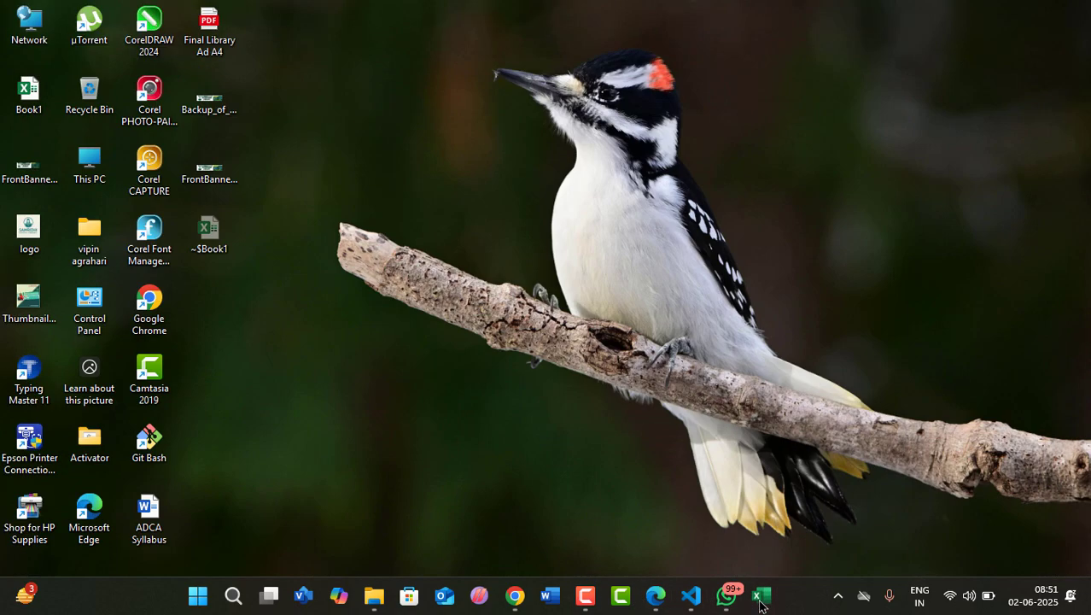
click(655, 595)
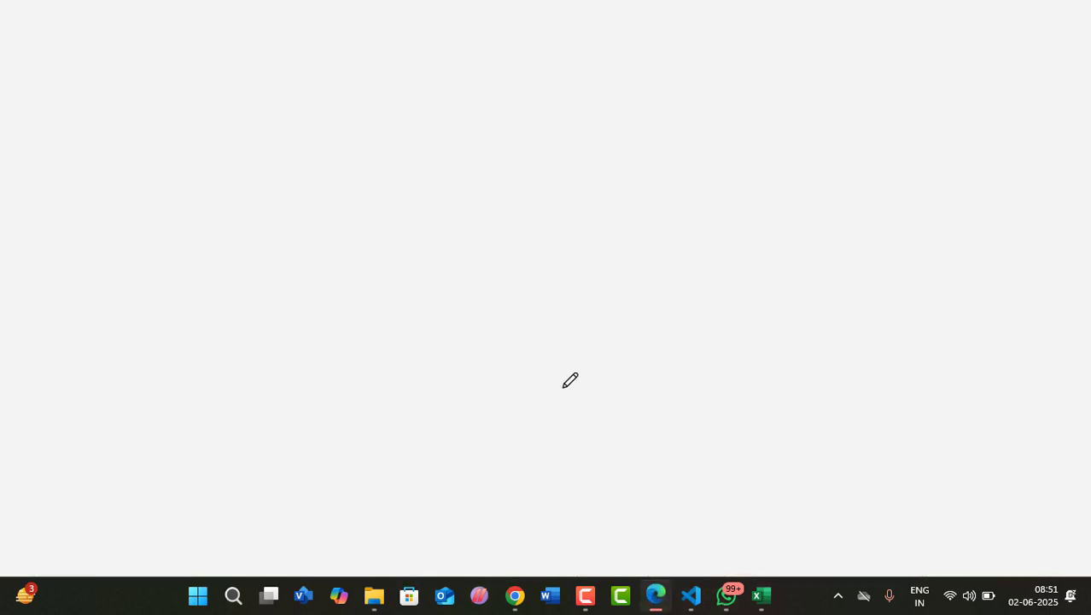
scroll(333, 358, down, 2)
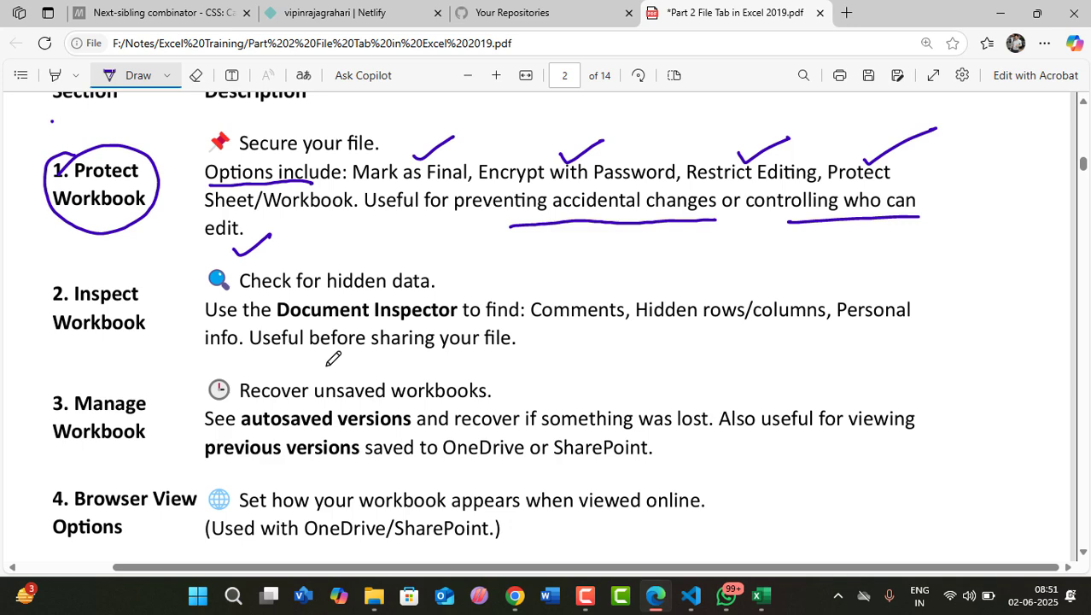
scroll(365, 343, down, 5)
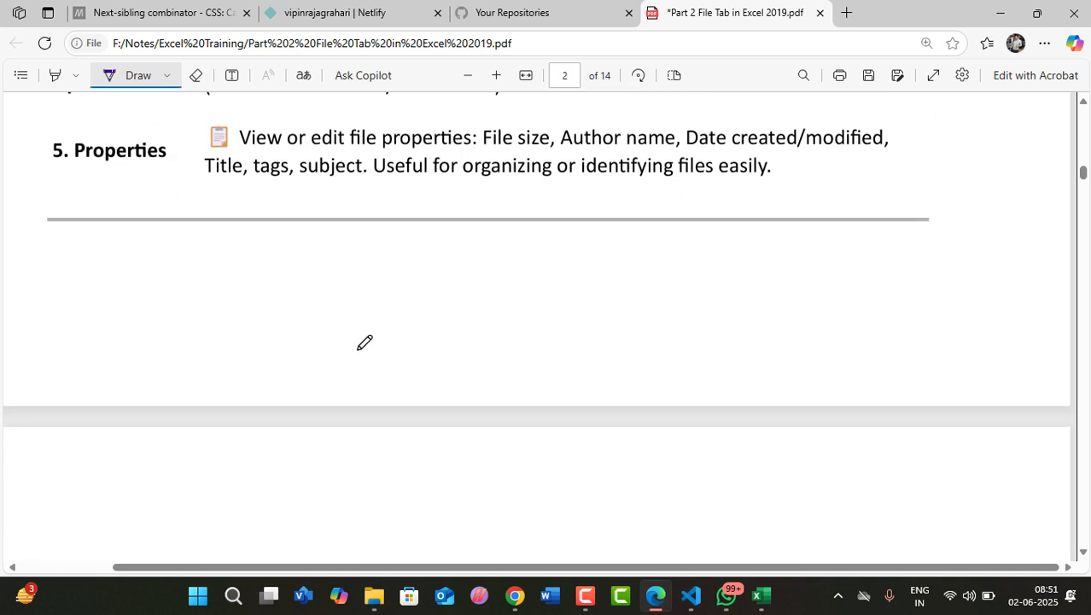
scroll(365, 342, down, 6)
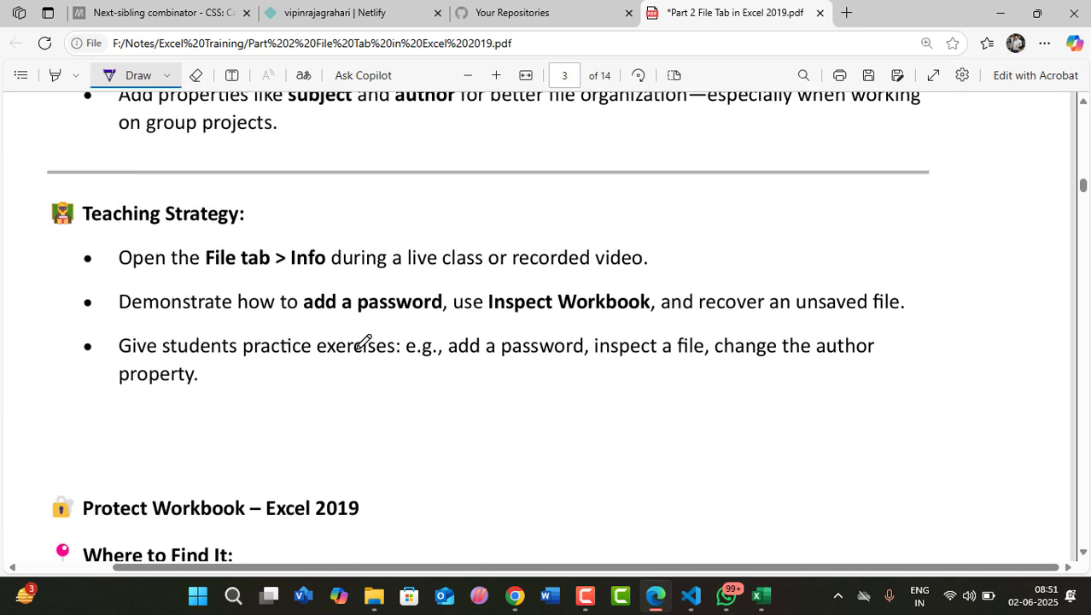
Step: Circle "2. Inspect Workbook" on page 2 and tick Document Inspector, Comments, Hidden rows/columns and the end of its description
scroll(365, 343, up, 5)
scroll(365, 342, up, 1)
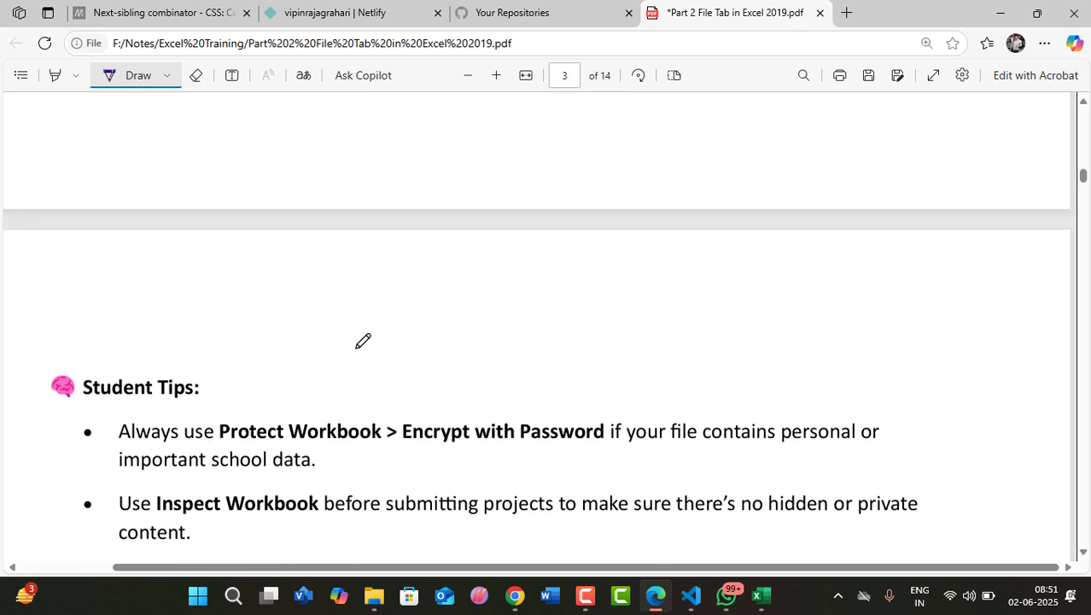
scroll(365, 342, up, 4)
scroll(365, 339, up, 8)
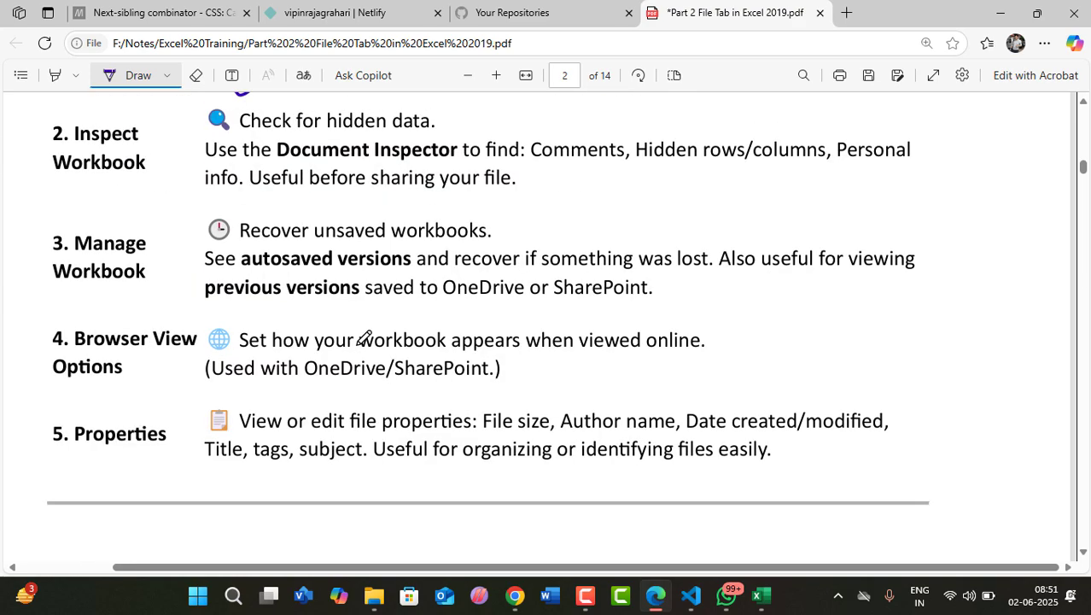
scroll(379, 331, down, 1)
scroll(379, 331, down, 3)
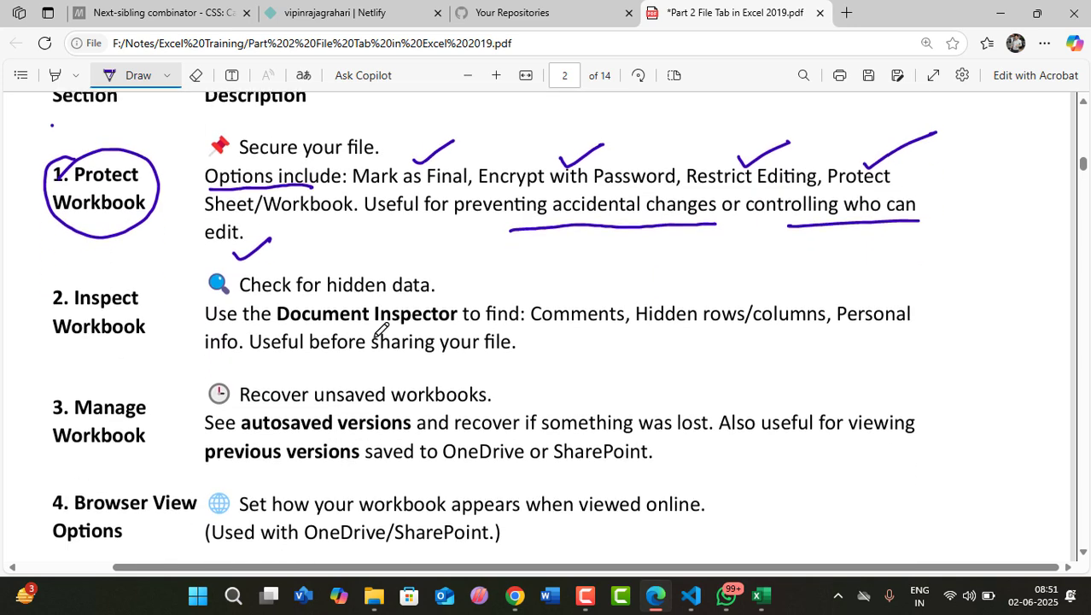
scroll(379, 332, up, 1)
scroll(380, 329, down, 1)
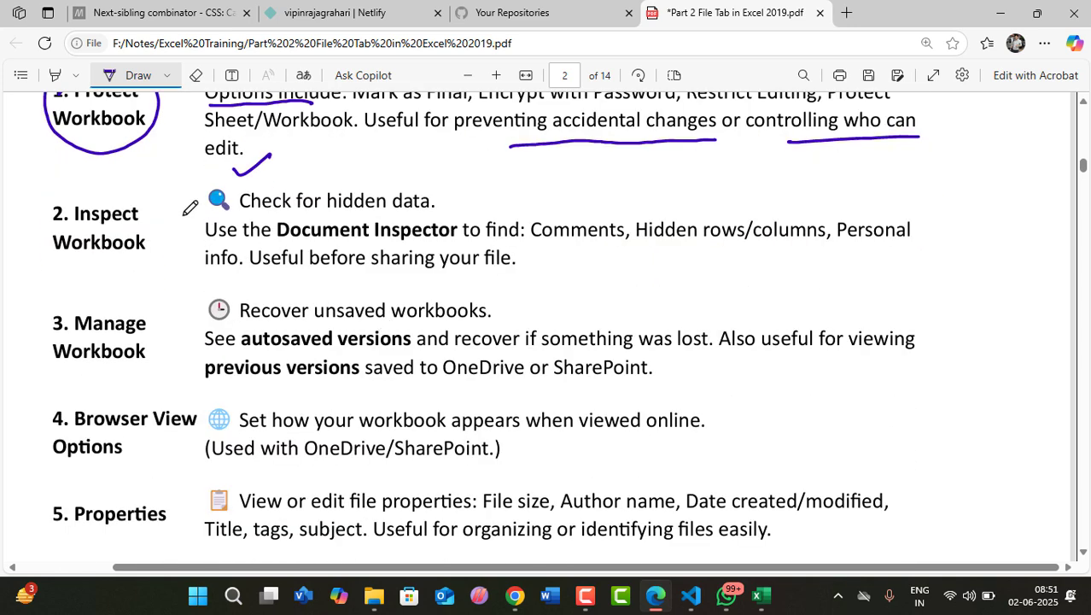
mouse_move(104, 186)
mouse_down()
mouse_move(47, 247)
mouse_move(161, 232)
mouse_move(137, 175)
mouse_move(85, 208)
mouse_up()
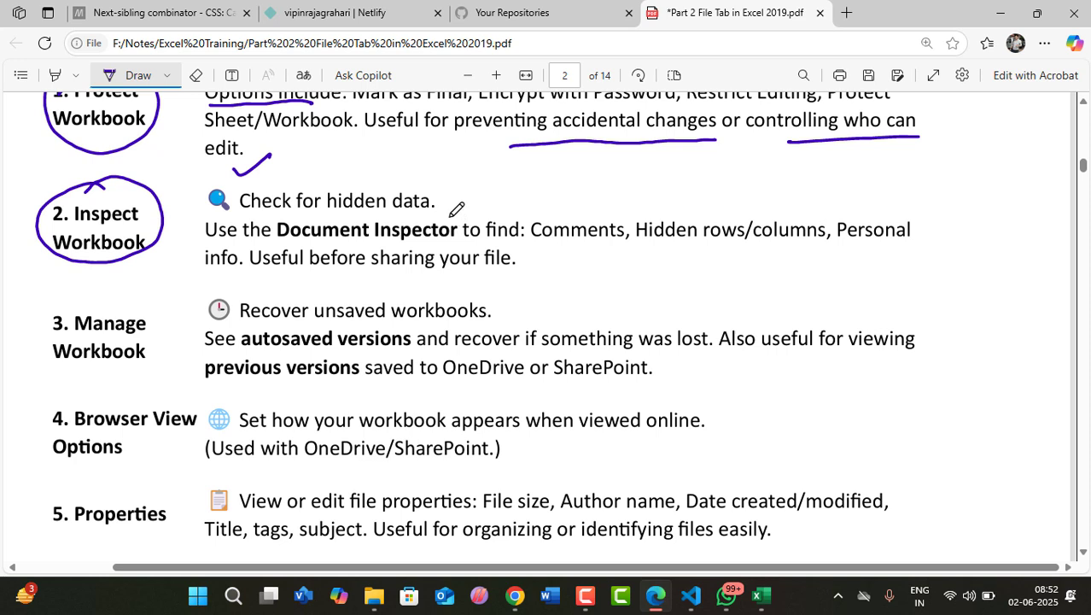
drag(448, 219, 481, 205)
drag(570, 214, 607, 202)
drag(703, 205, 745, 194)
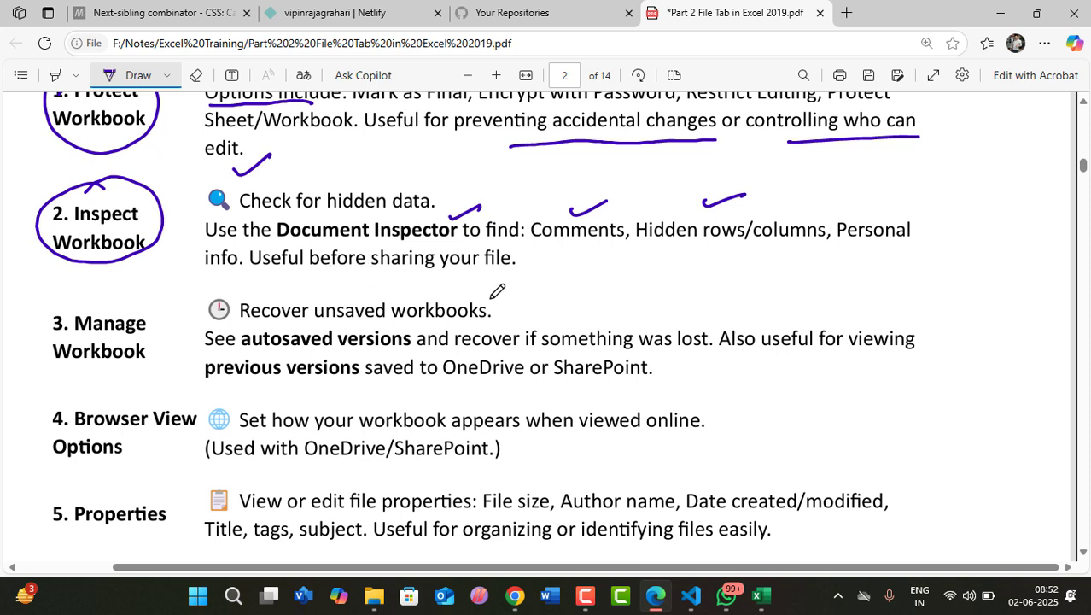
drag(509, 279, 547, 264)
Step: Circle "3. Manage Workbook", tick the key points of its description, and underline OneDrive and SharePoint
mouse_move(105, 299)
mouse_down()
mouse_move(68, 302)
mouse_move(73, 371)
mouse_move(142, 296)
mouse_move(85, 322)
mouse_up()
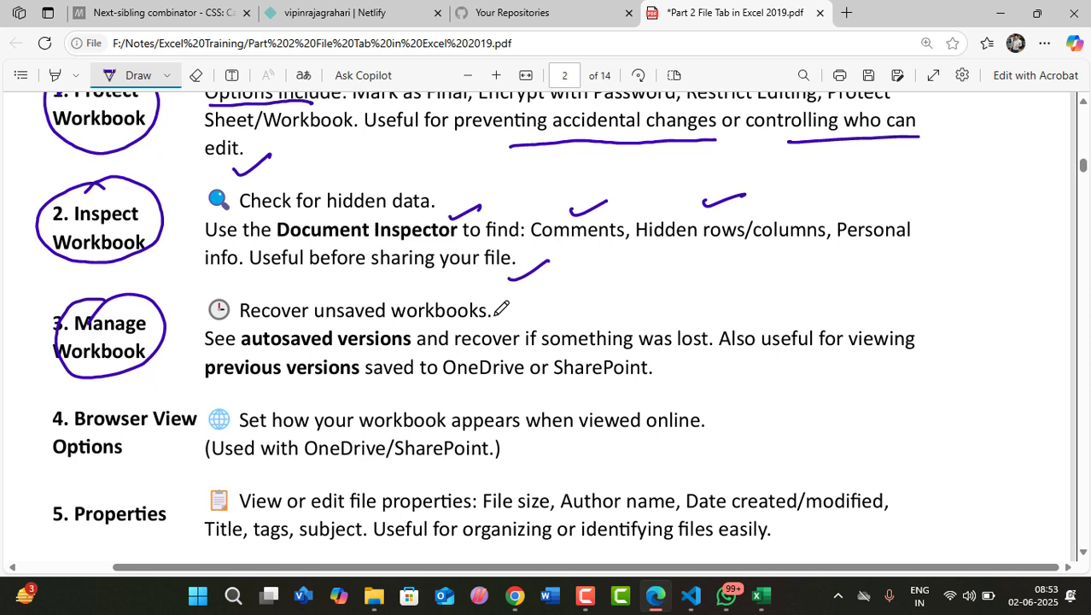
drag(500, 309, 536, 294)
drag(202, 346, 218, 340)
drag(678, 321, 707, 308)
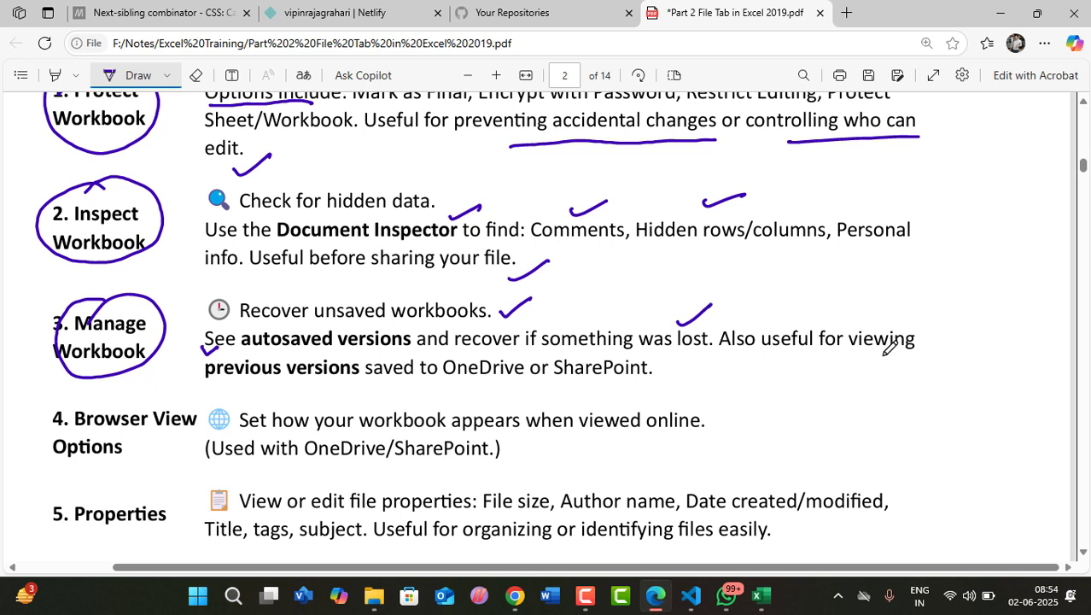
drag(299, 390, 320, 385)
drag(470, 385, 647, 396)
click(570, 395)
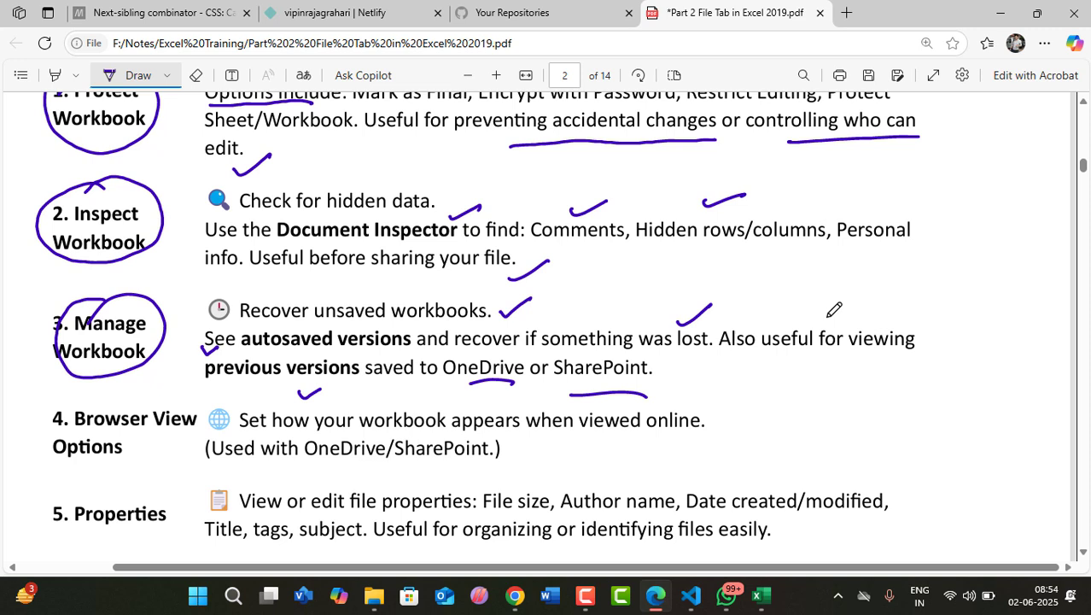
drag(663, 378, 693, 362)
Step: Tick the "4. Browser View Options" label and the line about how the workbook appears when viewed online
scroll(684, 367, down, 3)
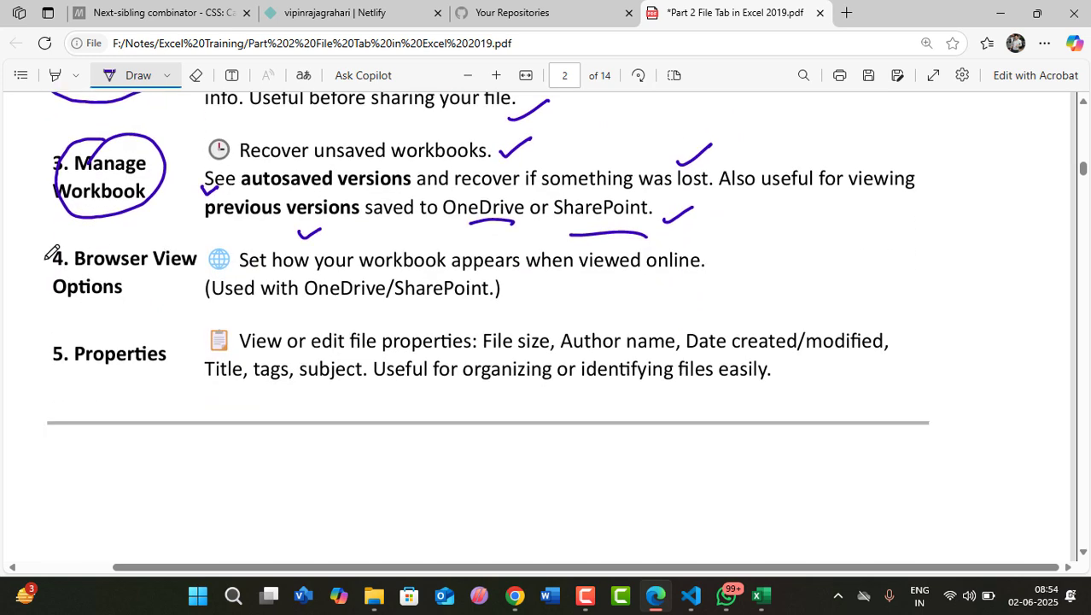
mouse_move(48, 254)
mouse_down()
mouse_move(57, 266)
mouse_move(80, 238)
mouse_up()
drag(719, 262, 777, 234)
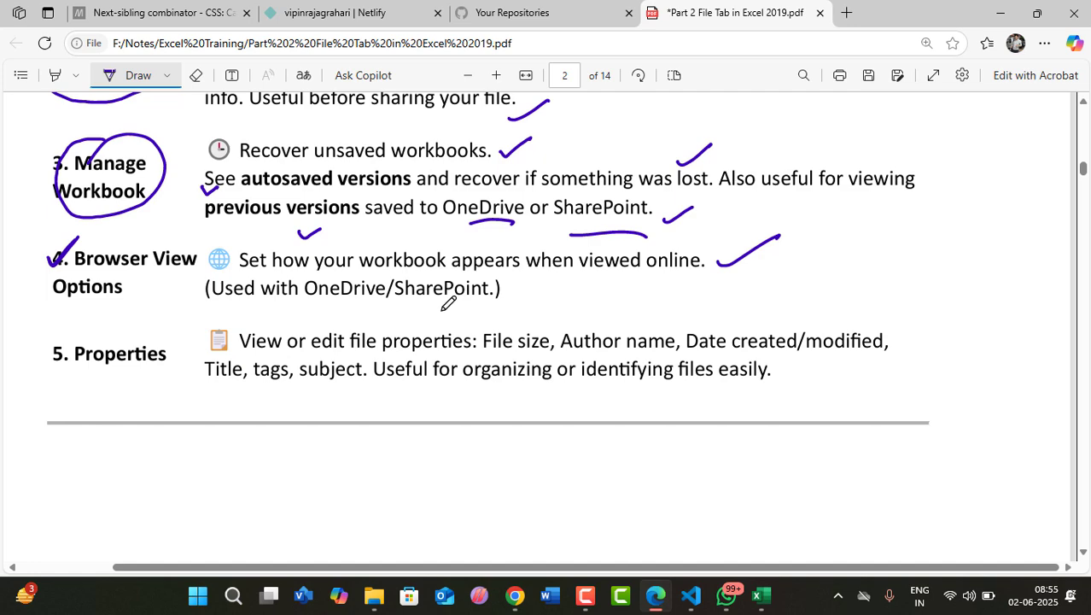
Step: Tick "5. Properties" and its listed items: file properties, size, author, dates, title, tags, subject and the organizing note
scroll(418, 307, down, 3)
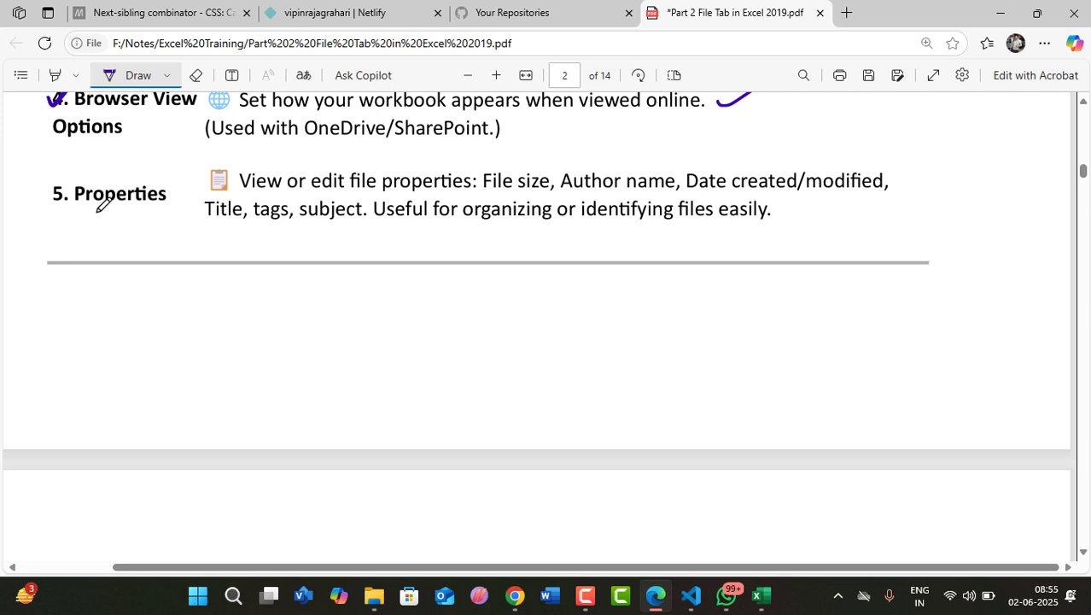
drag(97, 218, 136, 206)
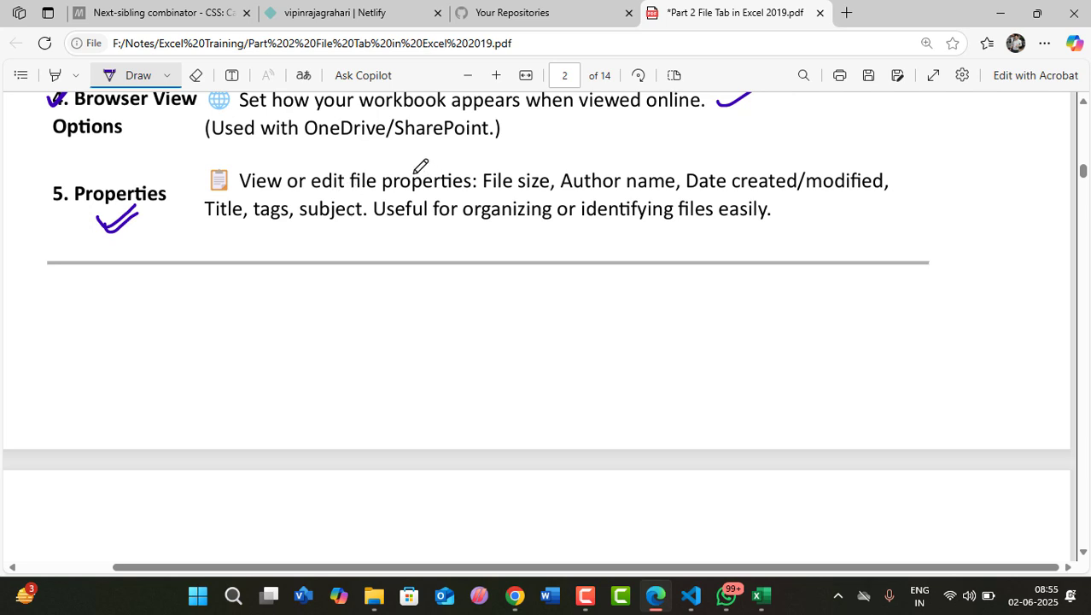
mouse_move(405, 168)
mouse_down()
mouse_move(413, 176)
mouse_move(442, 162)
mouse_up()
drag(511, 163, 556, 146)
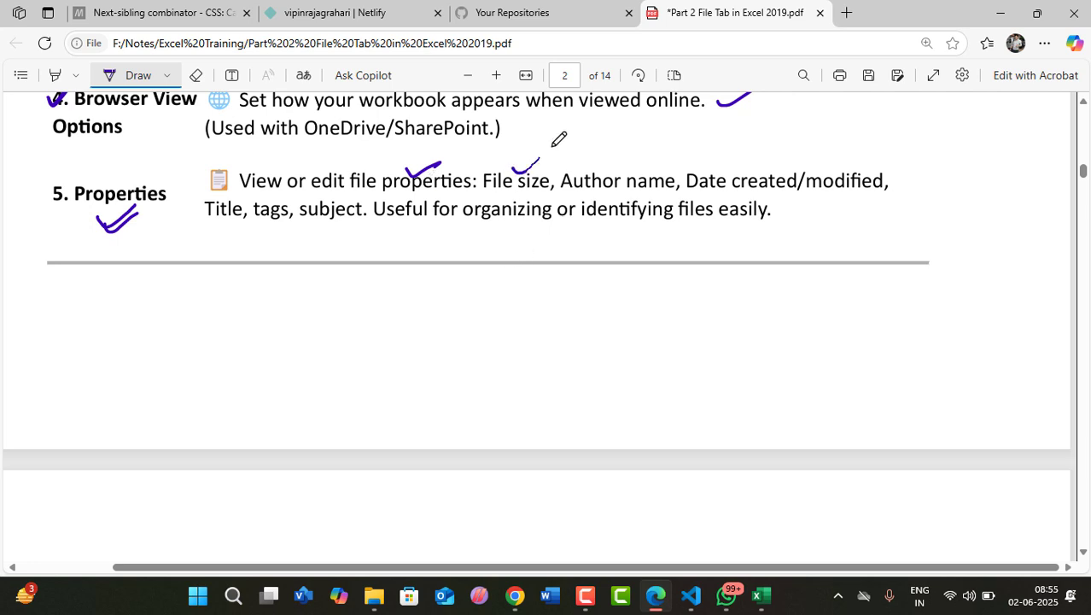
drag(642, 164, 680, 143)
drag(754, 165, 807, 147)
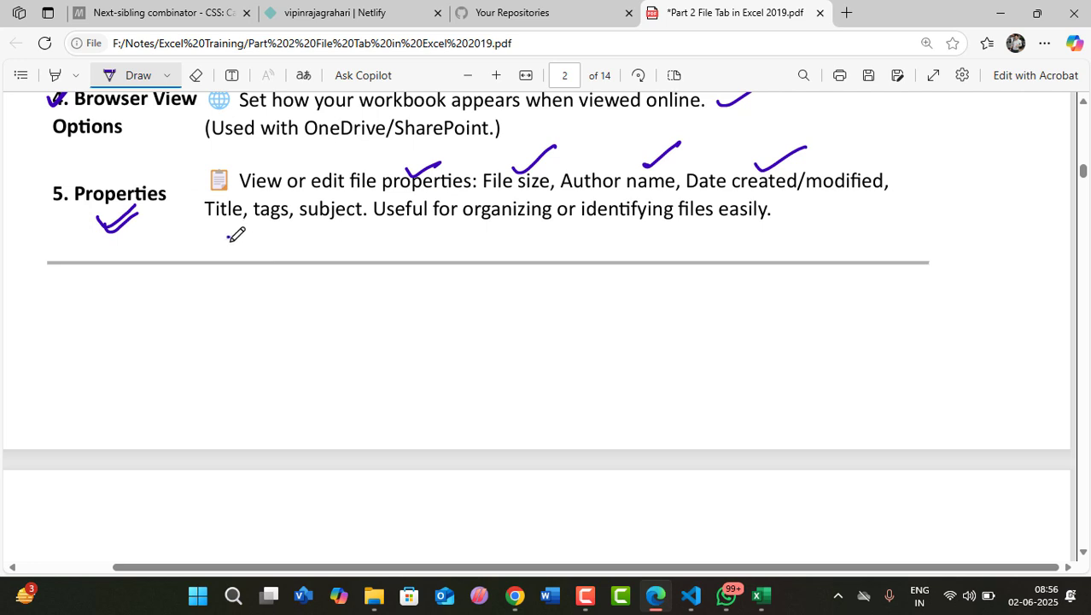
mouse_move(228, 235)
mouse_down()
mouse_move(250, 221)
mouse_move(367, 224)
mouse_up()
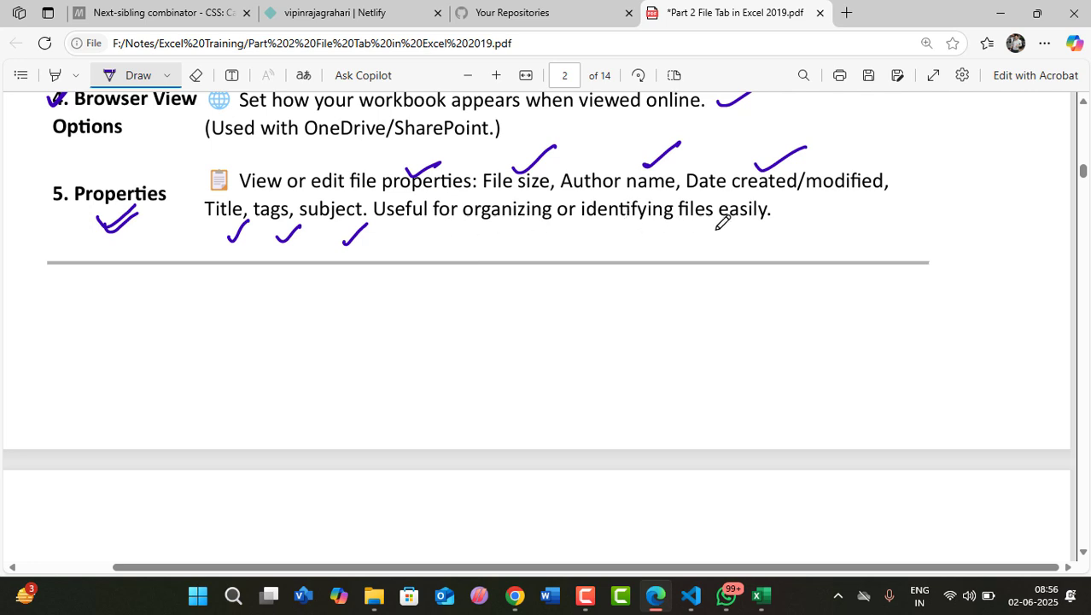
drag(718, 241, 799, 216)
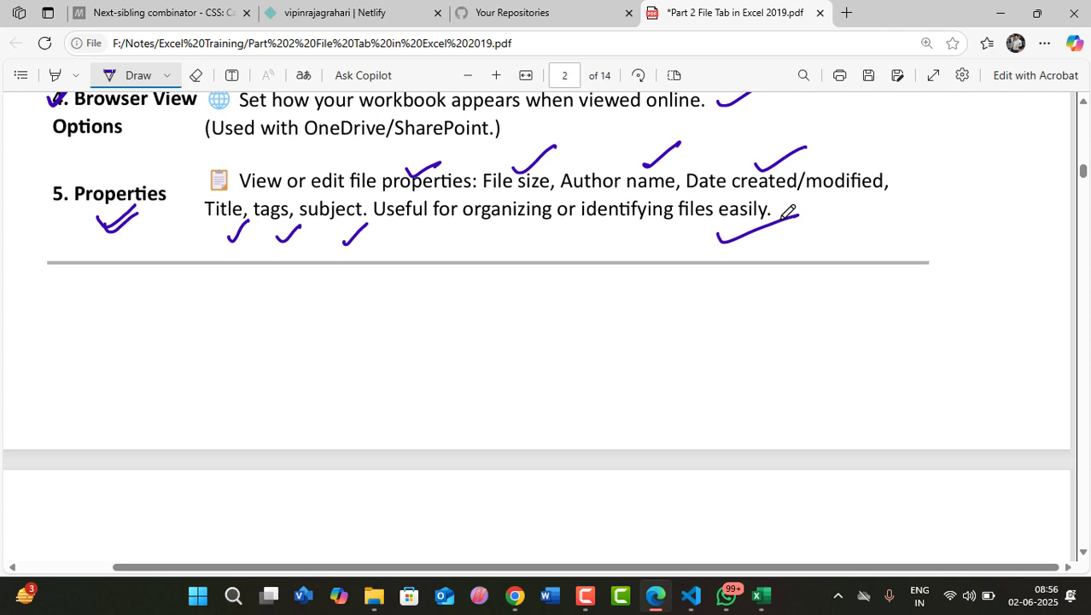
Step: Tick the first Student Tip, its Protect Workbook and Encrypt with Password terms and its end, and underline Encrypt with Password
scroll(787, 212, up, 3)
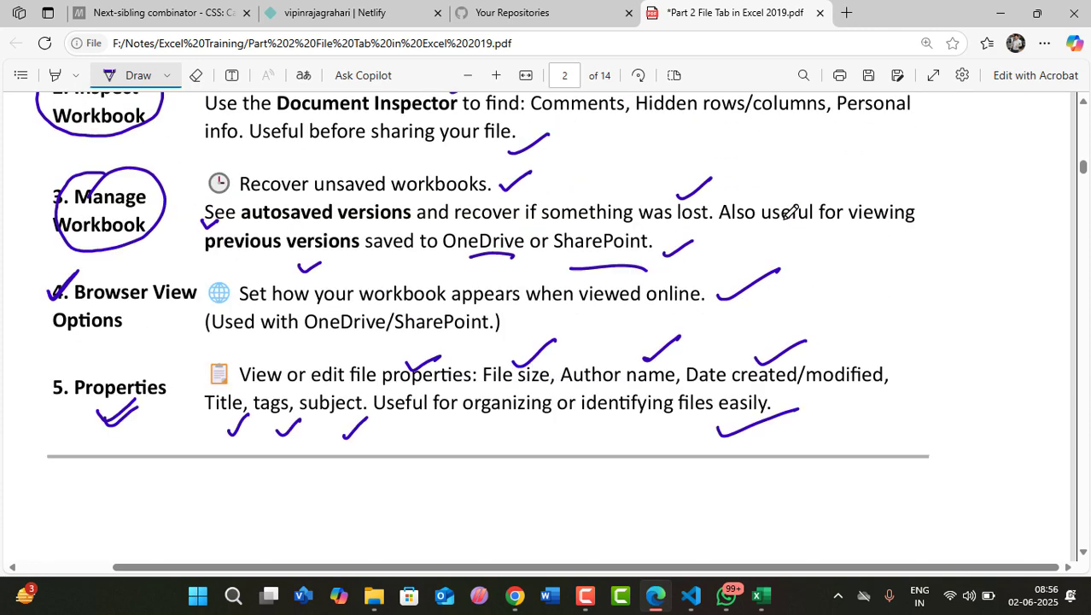
scroll(791, 211, up, 1)
scroll(790, 211, down, 10)
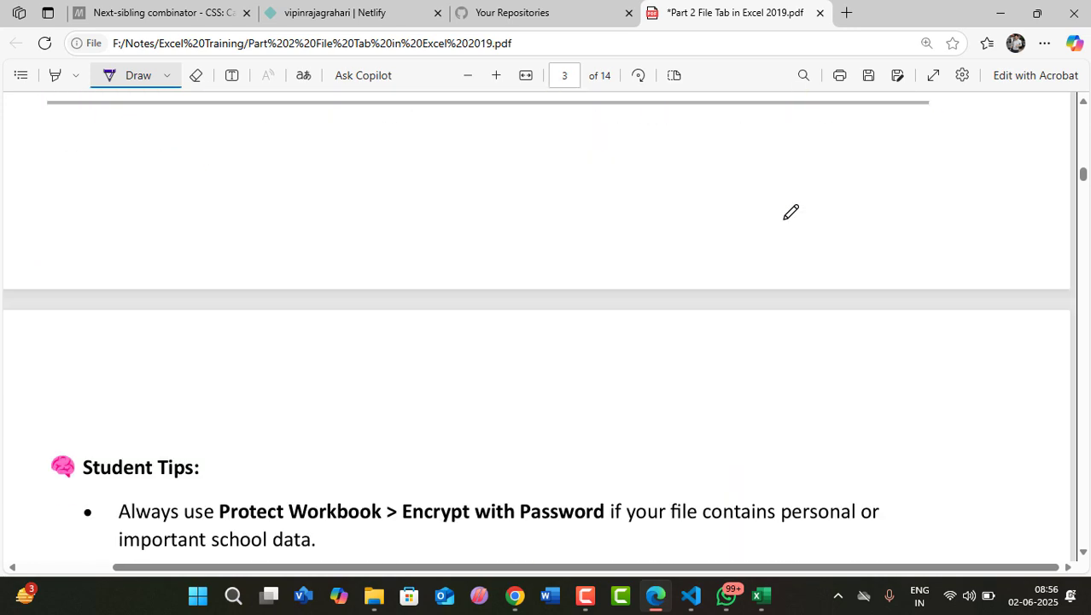
scroll(790, 212, down, 2)
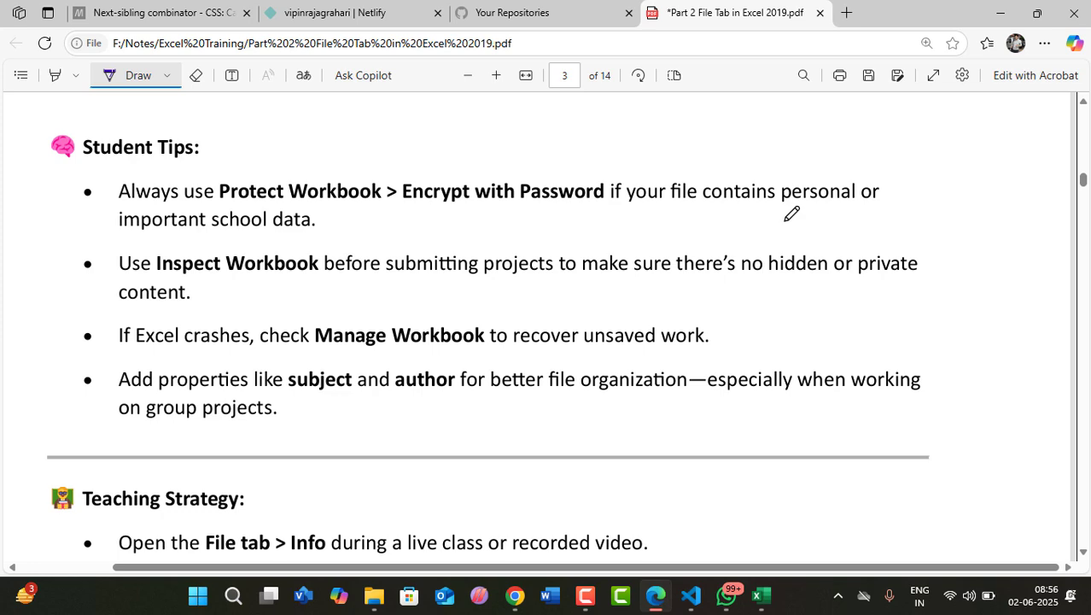
scroll(788, 226, down, 2)
scroll(753, 289, up, 1)
scroll(753, 289, up, 2)
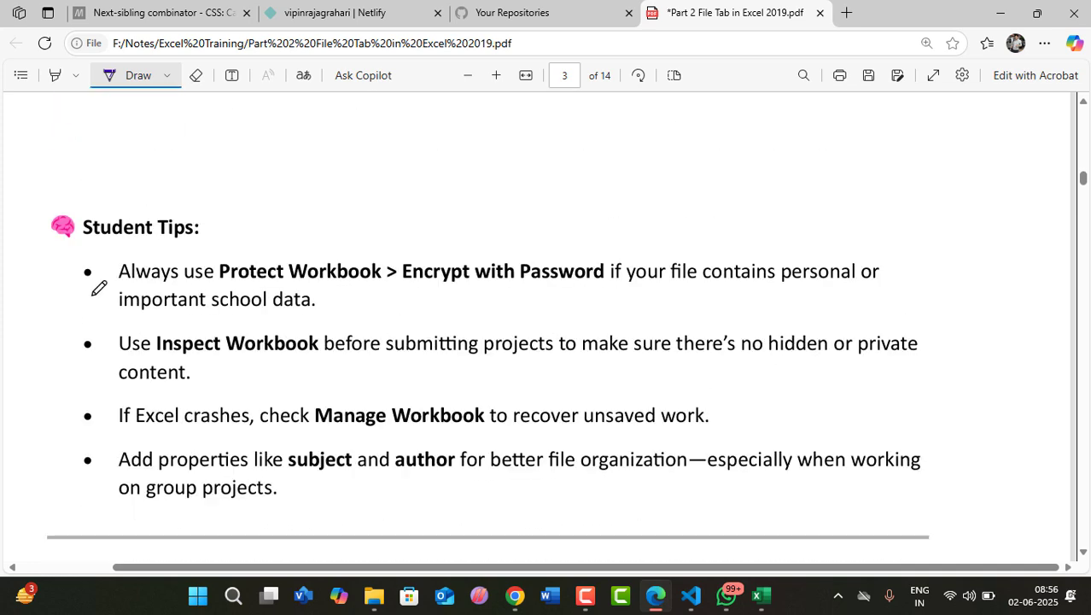
drag(50, 268, 95, 254)
drag(326, 258, 367, 237)
drag(497, 252, 543, 230)
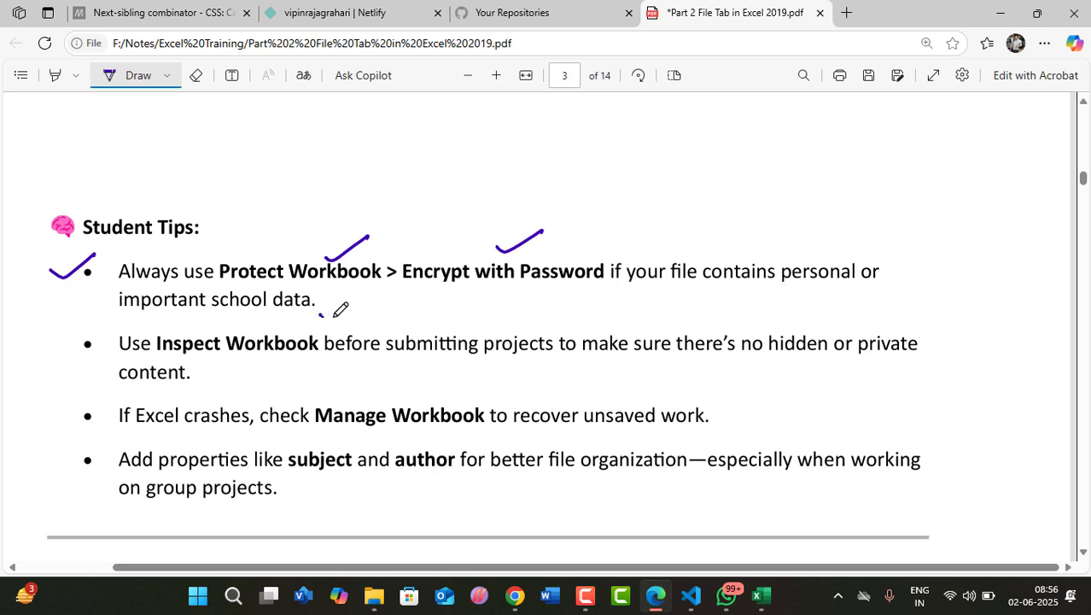
drag(321, 316, 359, 299)
drag(425, 294, 538, 283)
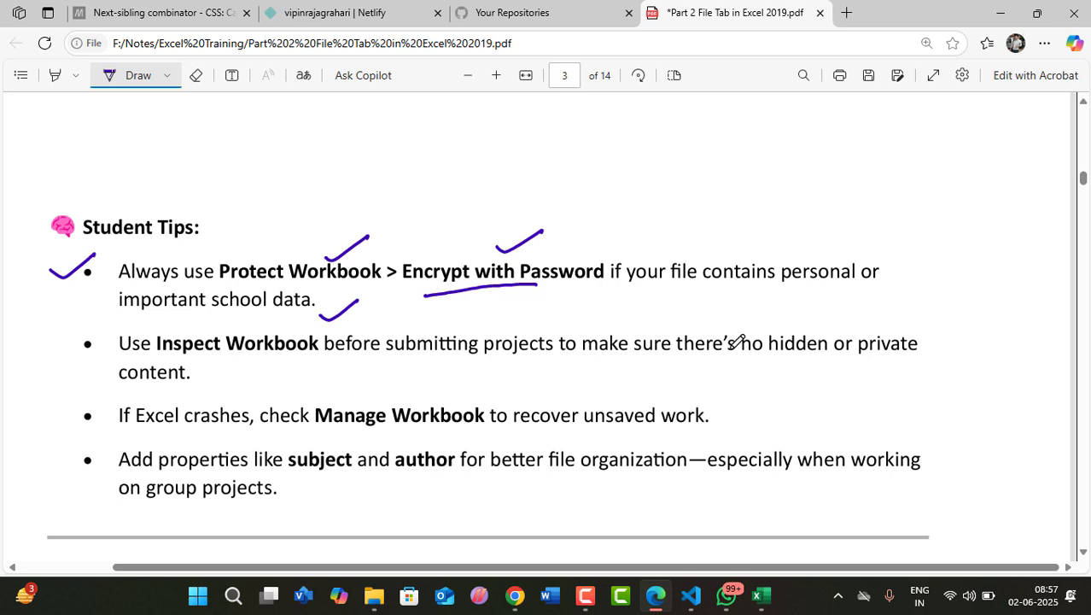
Step: Underline "no hidden or private" in the second Student Tip and tick the key words of the Manage Workbook and properties tips
drag(728, 370, 935, 357)
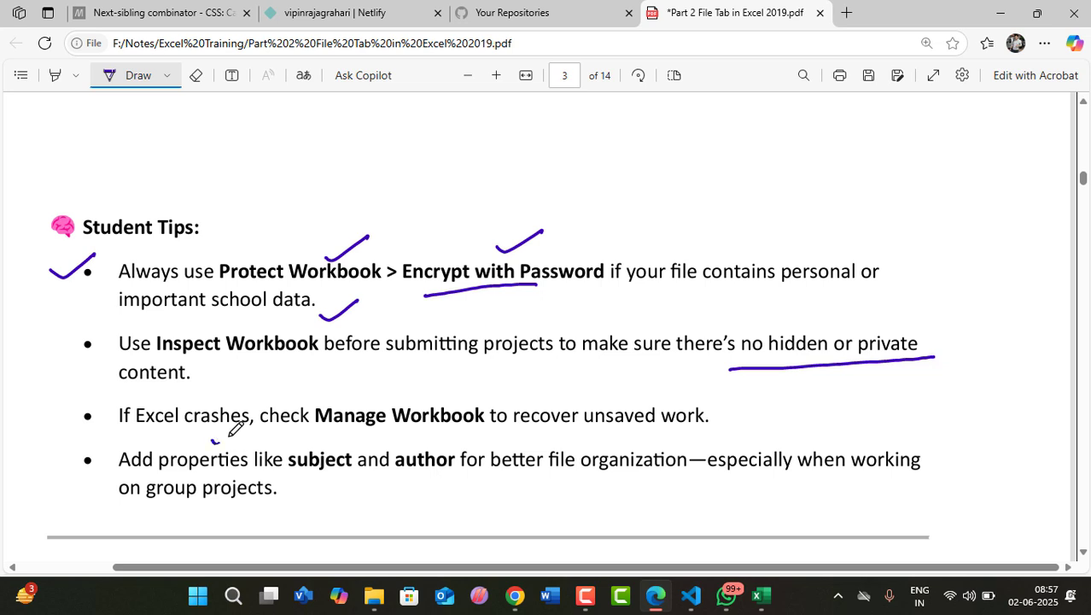
drag(211, 440, 232, 437)
drag(512, 398, 561, 381)
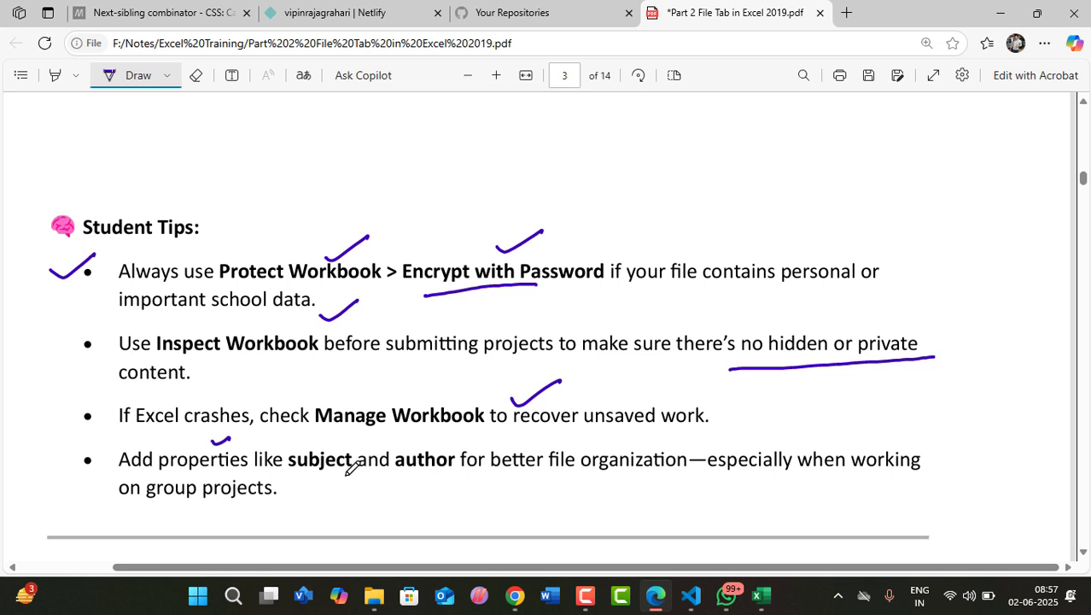
drag(327, 479, 358, 465)
drag(478, 488, 494, 481)
drag(102, 471, 120, 460)
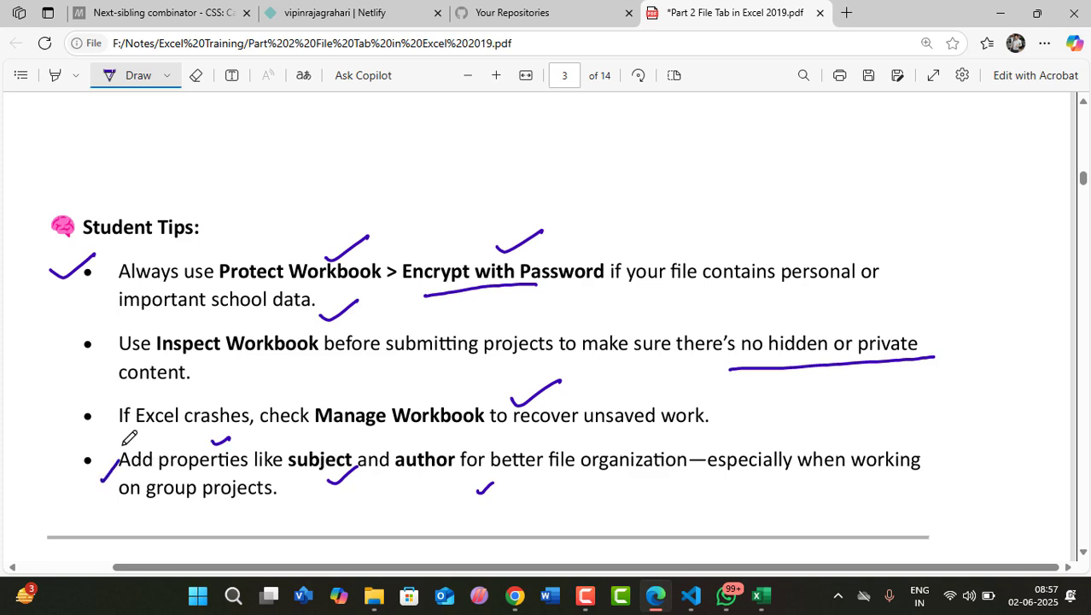
Step: In the Protect Workbook – Excel 2019 section, tick "Where to Find It", circle File, and underline the section heading
scroll(231, 376, down, 2)
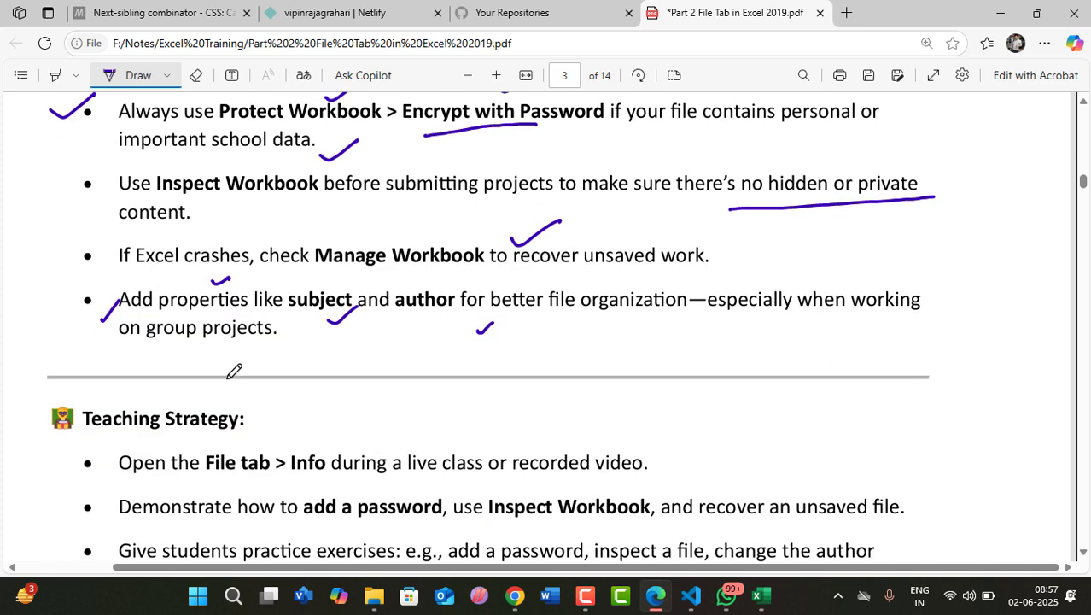
scroll(238, 372, down, 1)
scroll(243, 374, down, 3)
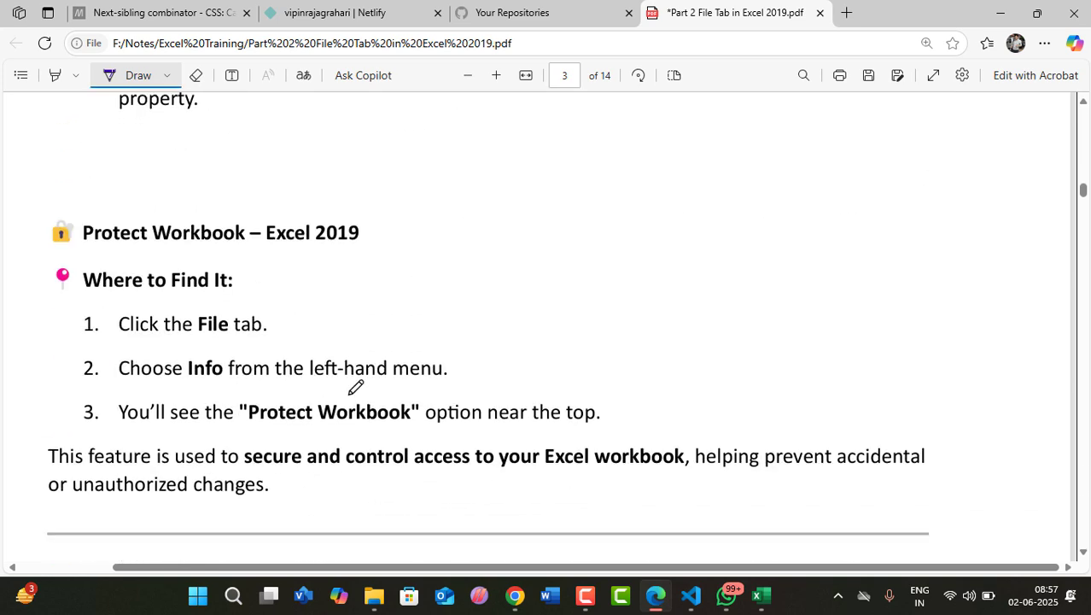
scroll(439, 375, up, 1)
scroll(437, 377, down, 1)
scroll(437, 376, down, 1)
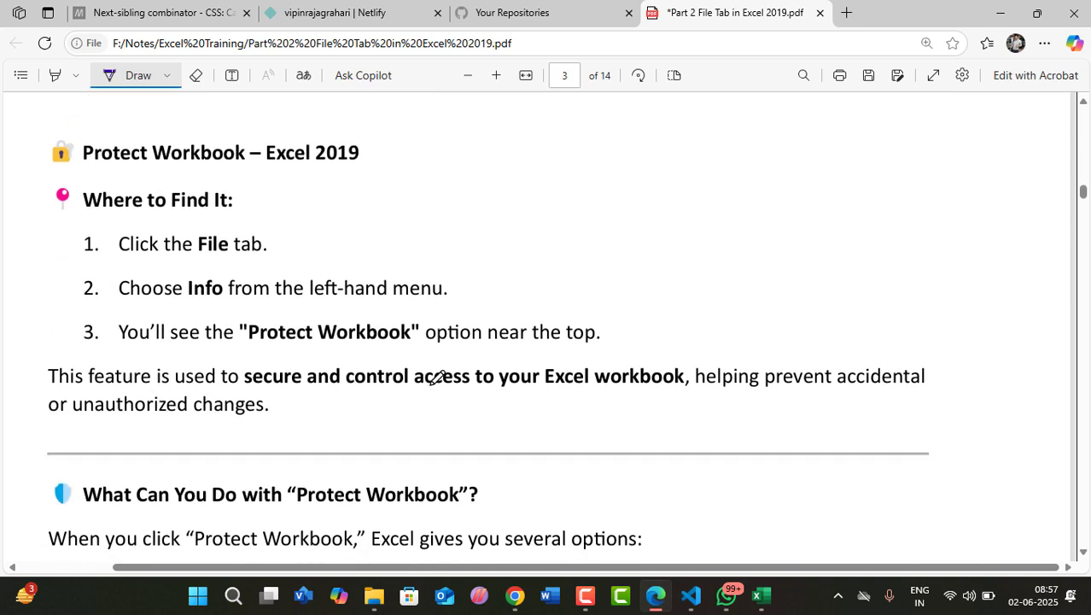
scroll(431, 373, down, 1)
scroll(429, 372, up, 1)
mouse_move(224, 228)
mouse_down()
mouse_move(198, 241)
mouse_move(237, 253)
mouse_move(234, 229)
mouse_move(283, 189)
mouse_up()
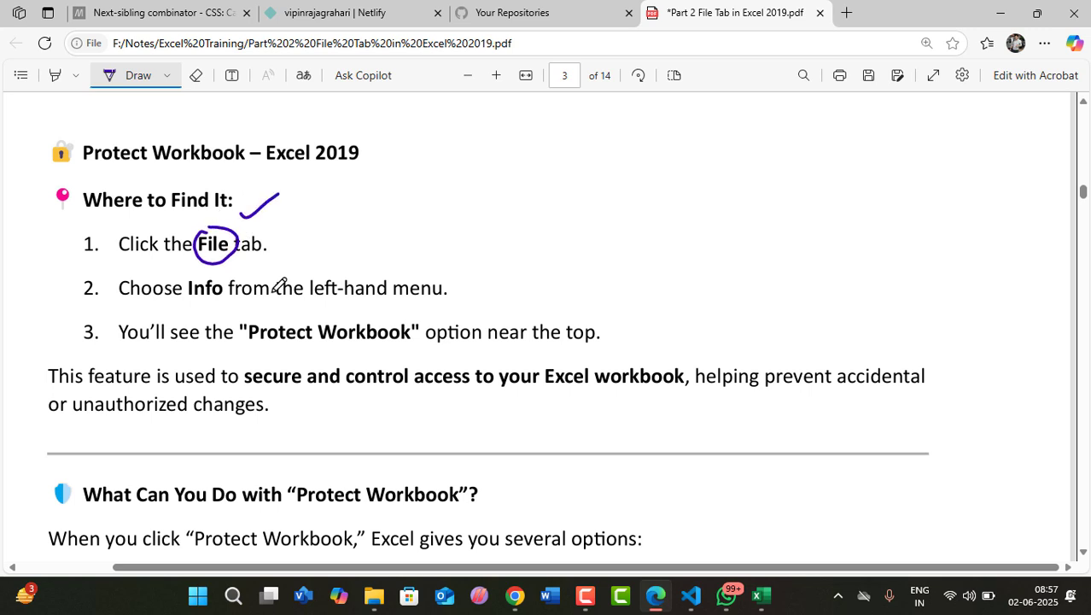
drag(101, 173, 317, 169)
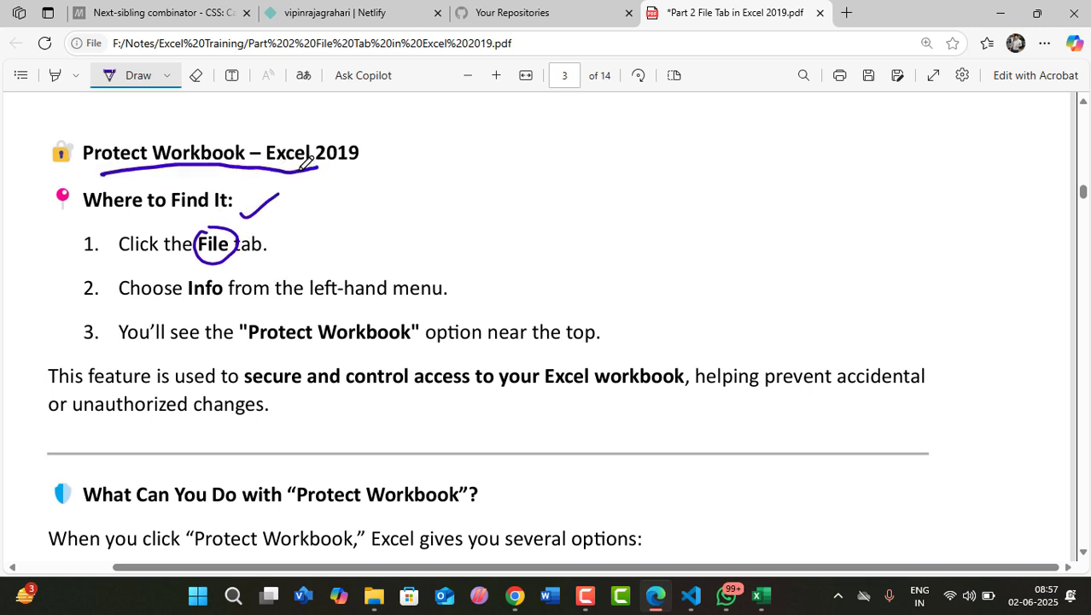
Step: Draw arrows from File to Info to "Protect Workbook", and mark the sentence on securing access and unauthorized changes
drag(222, 256, 223, 279)
mouse_move(224, 279)
mouse_down()
mouse_move(232, 268)
mouse_move(289, 317)
mouse_move(281, 324)
mouse_up()
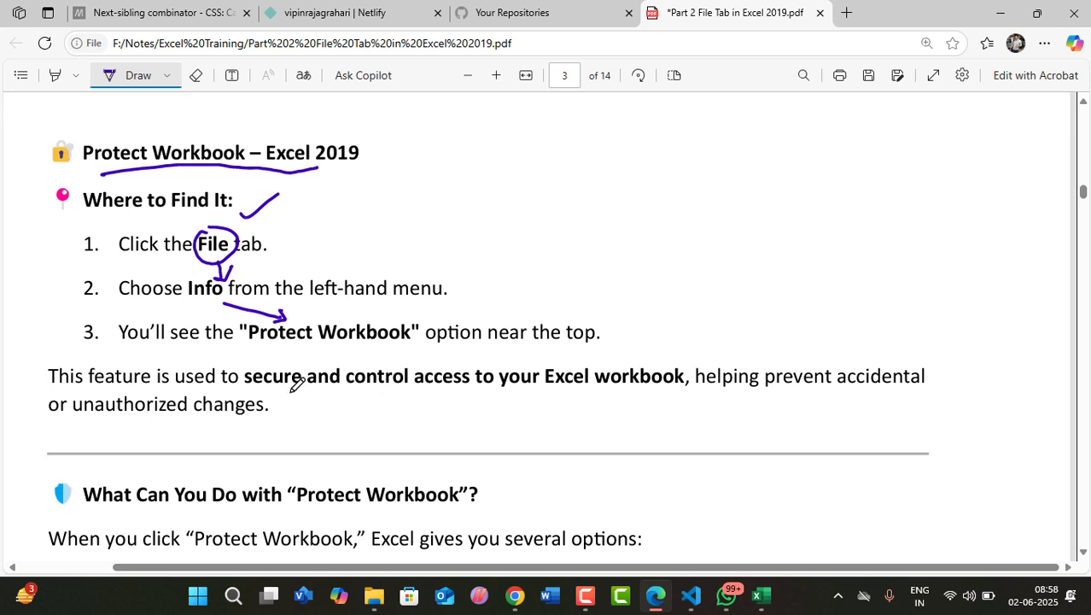
mouse_move(291, 394)
mouse_down()
mouse_move(530, 377)
mouse_move(676, 388)
mouse_up()
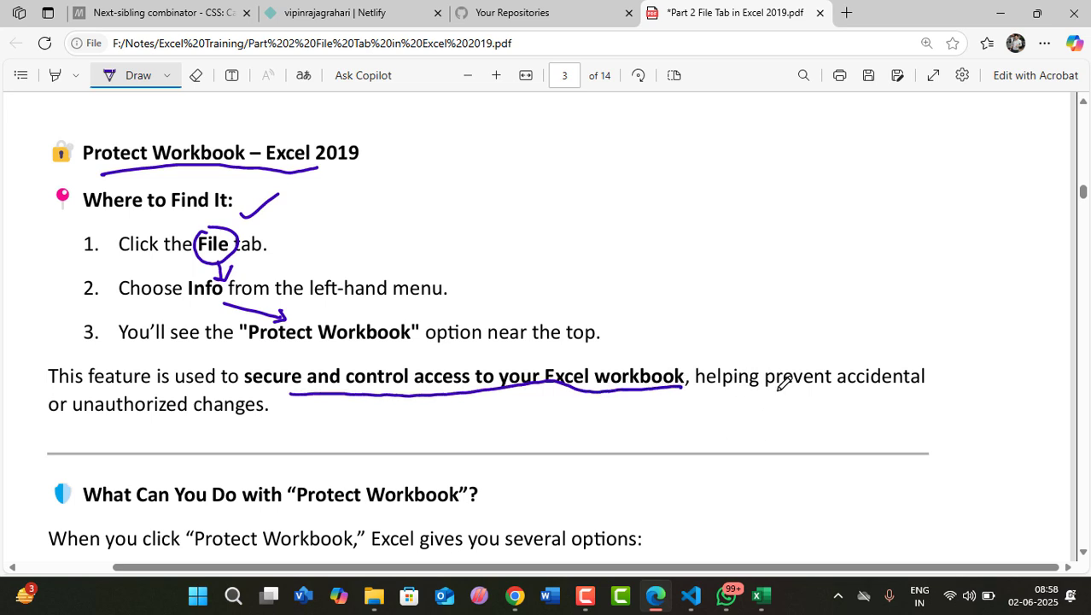
drag(261, 427, 297, 418)
Step: Switch to Book1 in Excel and open its Info page
click(760, 595)
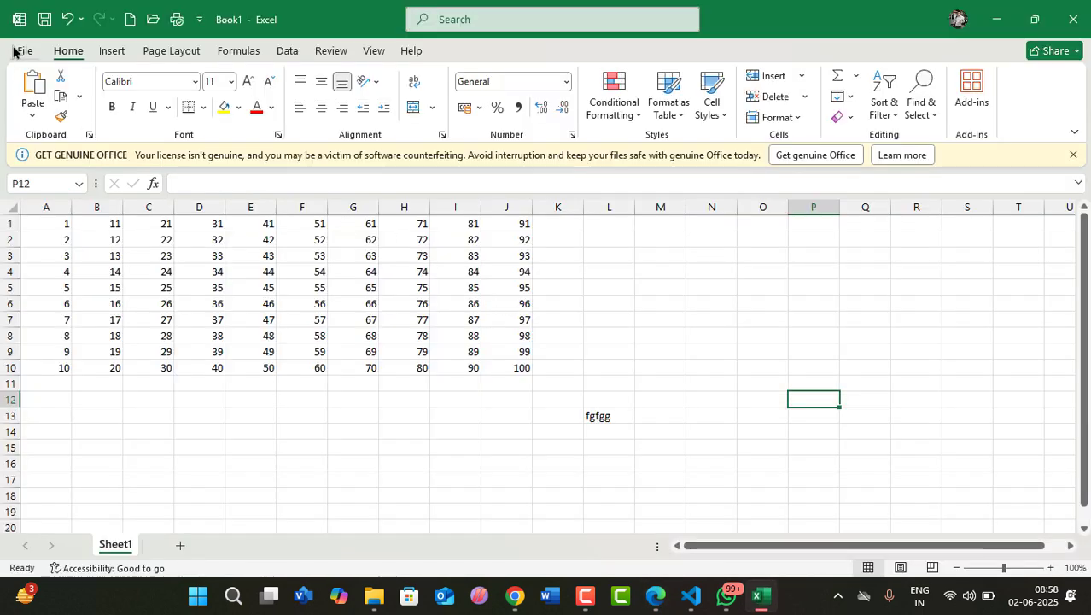
click(17, 48)
click(43, 200)
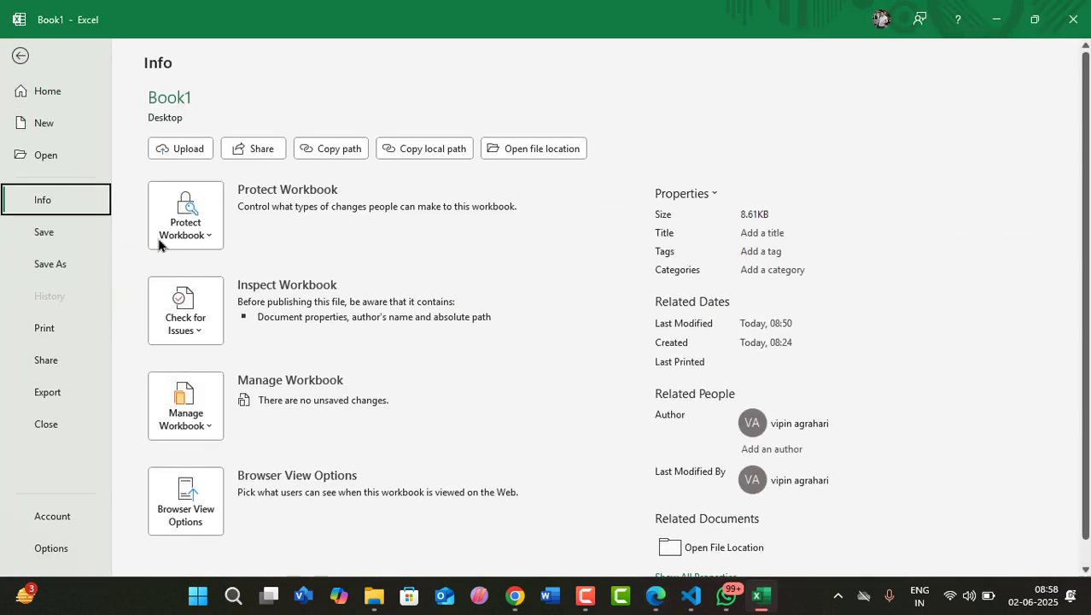
click(198, 241)
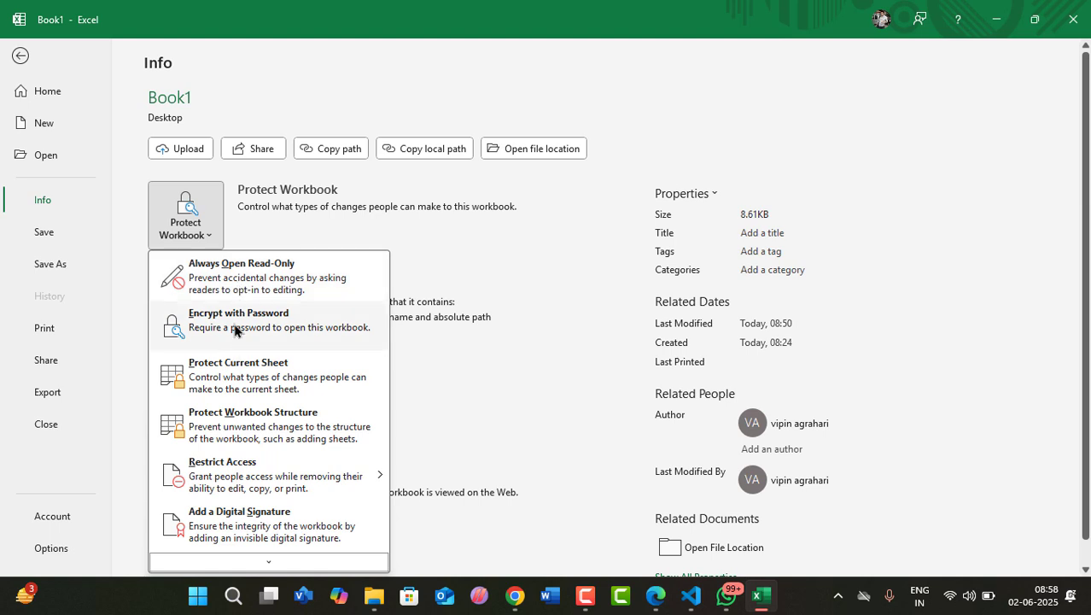
click(41, 198)
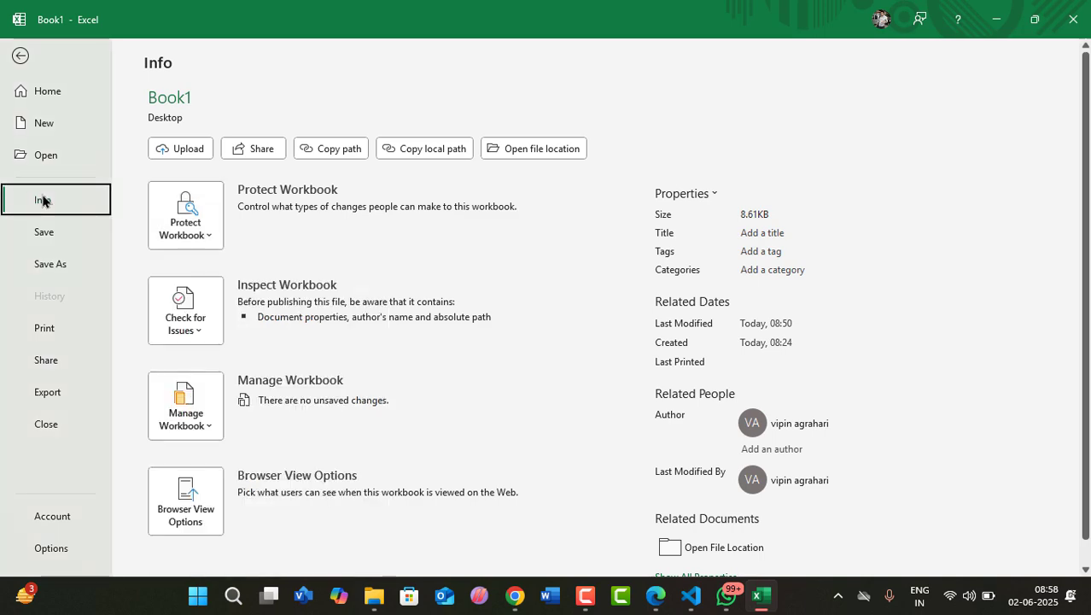
click(22, 55)
click(25, 50)
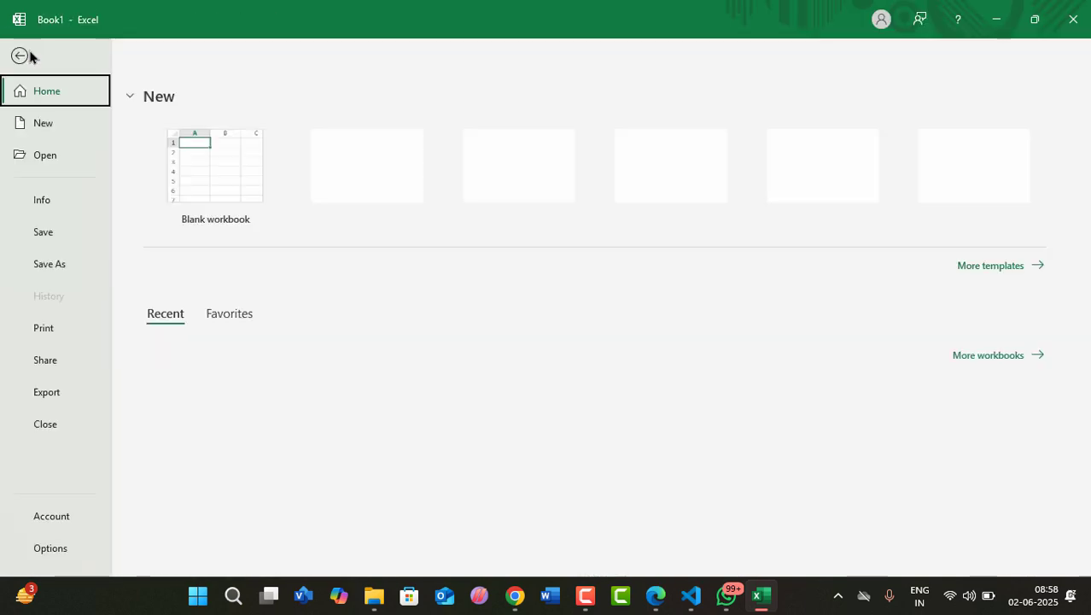
click(42, 201)
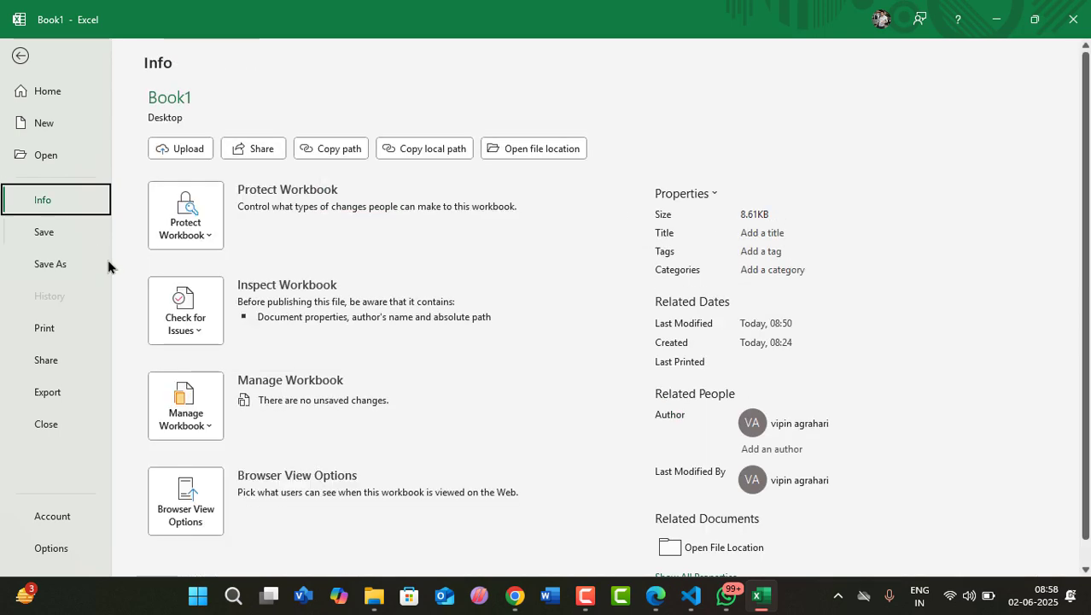
Step: Encrypt Book1 with a password, entering it in the Password field and confirming it in the Reenter password field
click(191, 239)
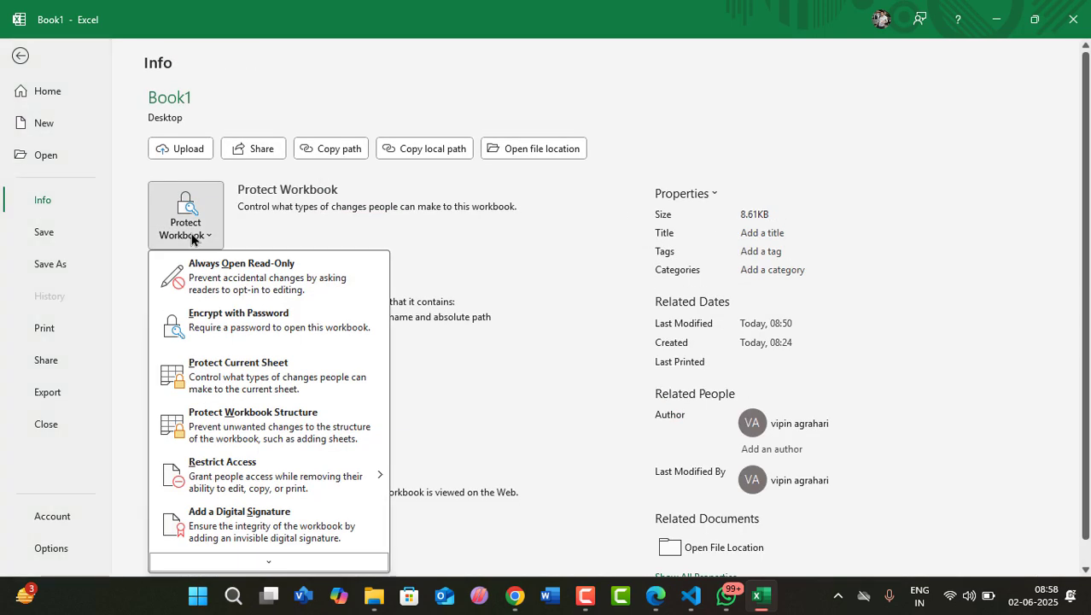
click(216, 330)
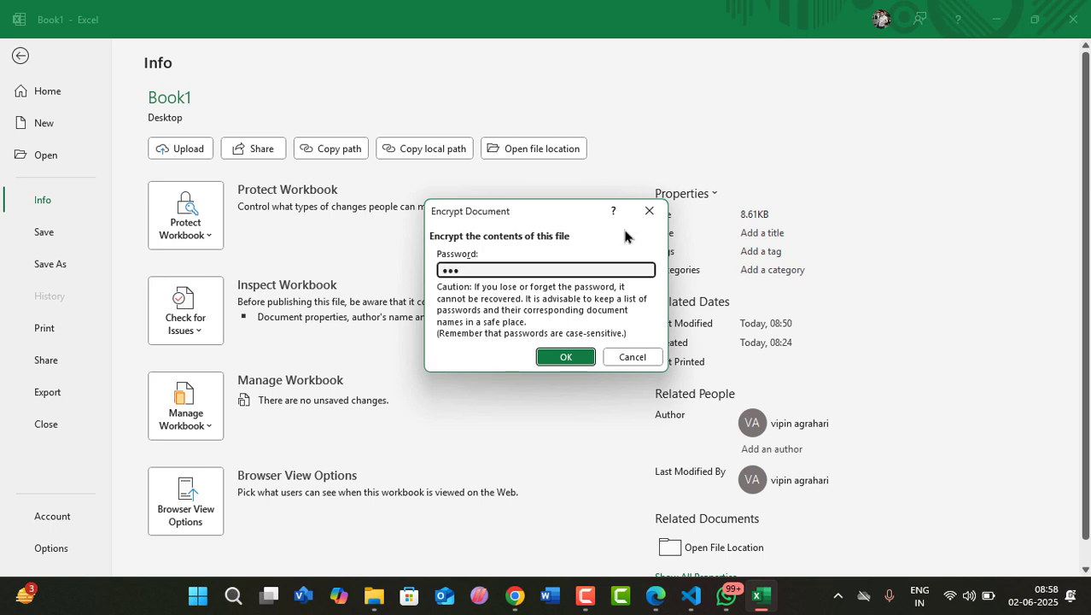
click(565, 357)
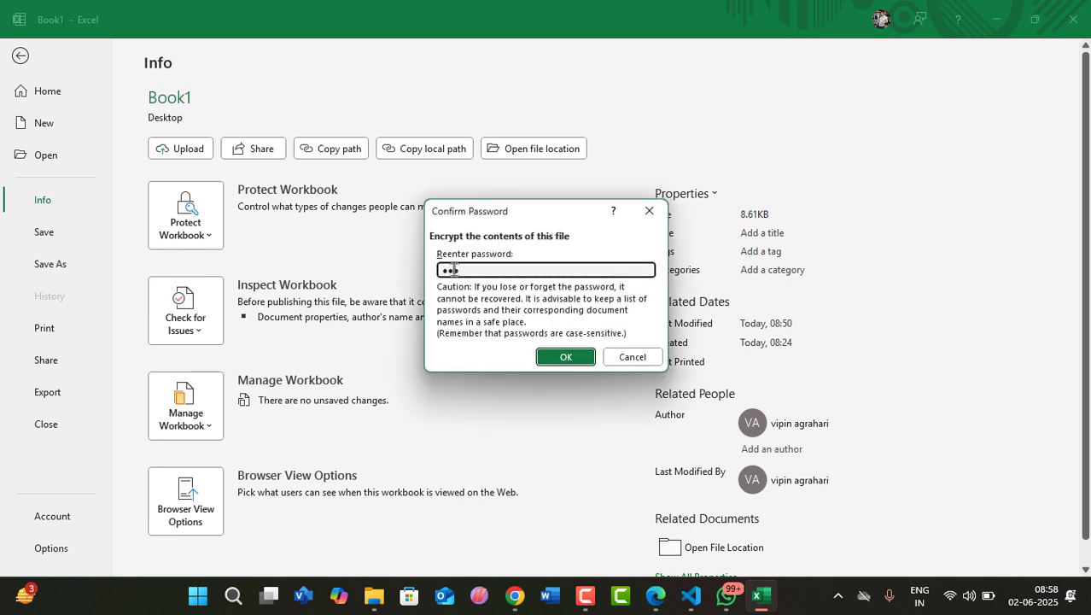
click(545, 359)
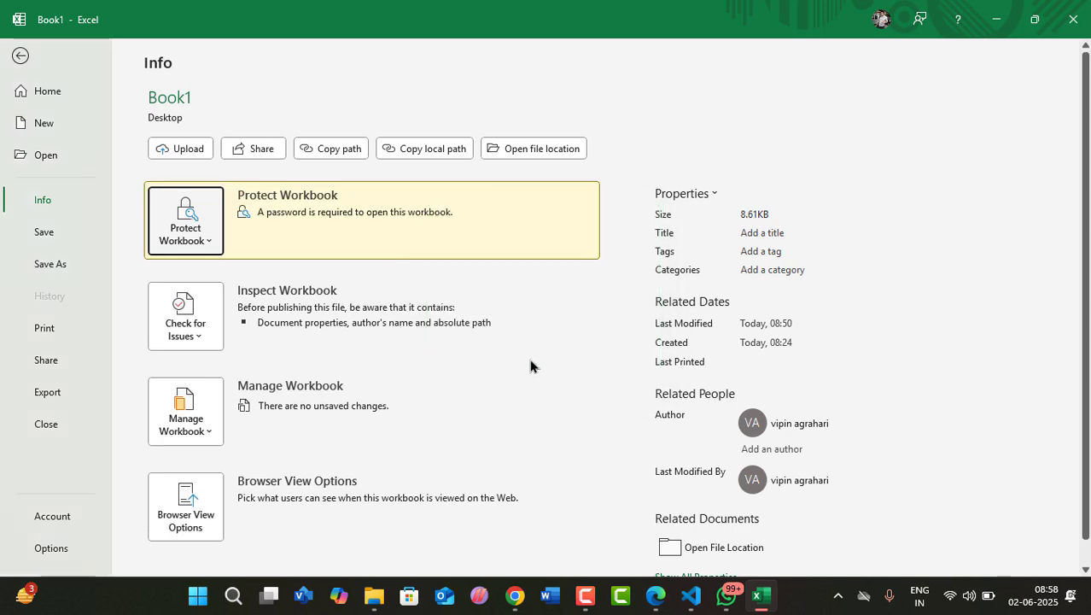
Step: Save and close Book1, and reopen it from the desktop by entering the workbook password
click(22, 56)
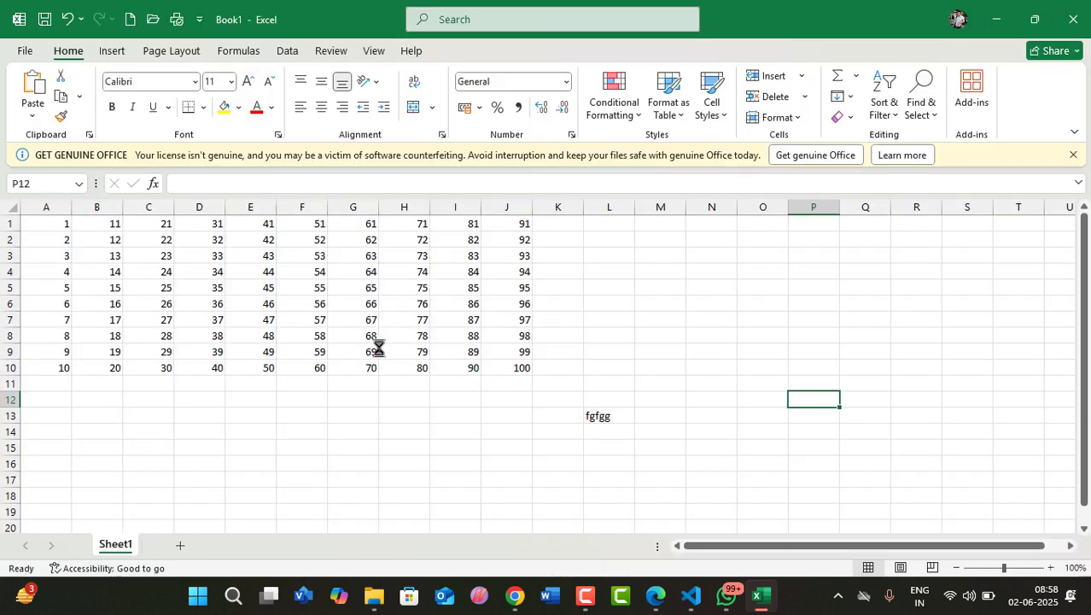
click(1074, 17)
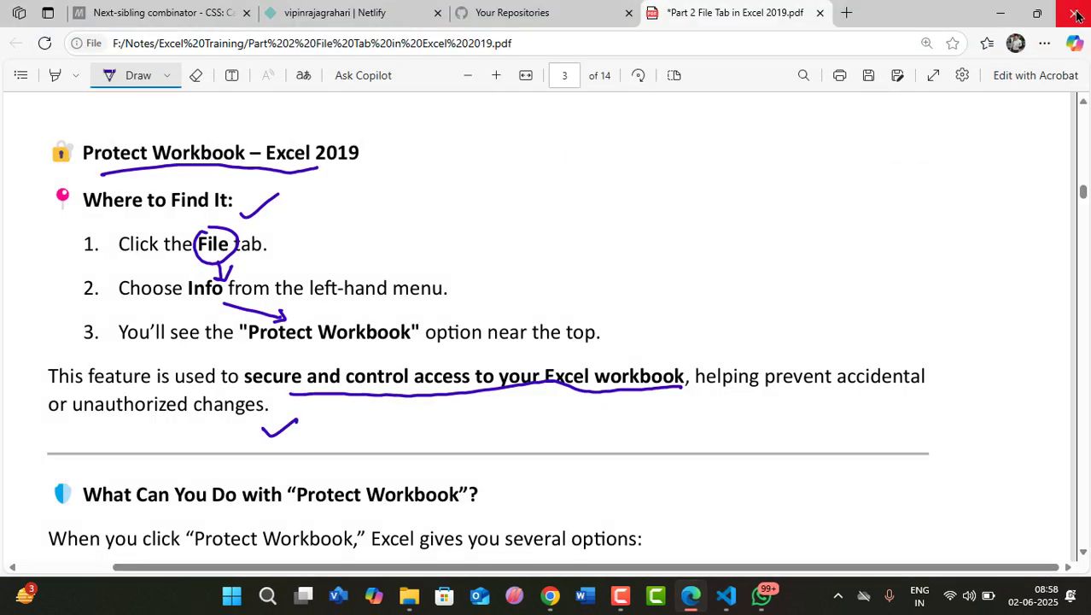
click(1003, 13)
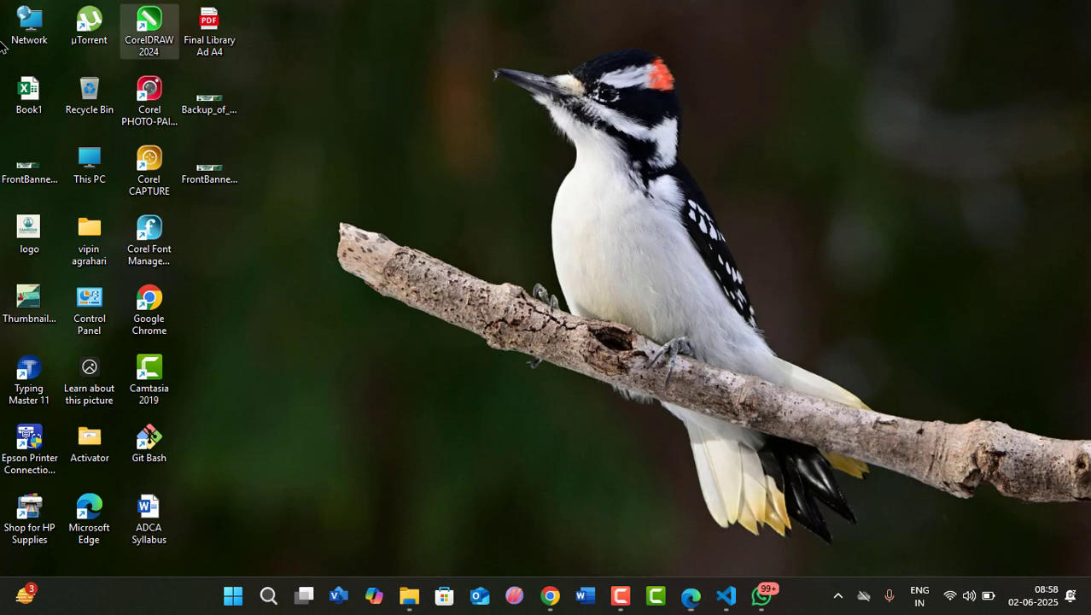
double_click(30, 96)
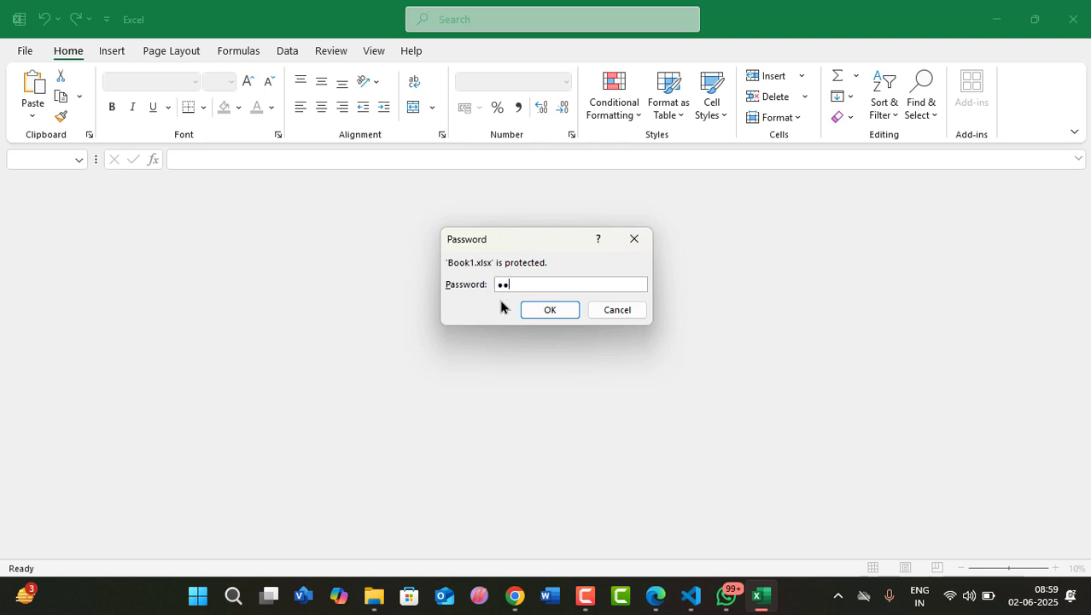
click(543, 313)
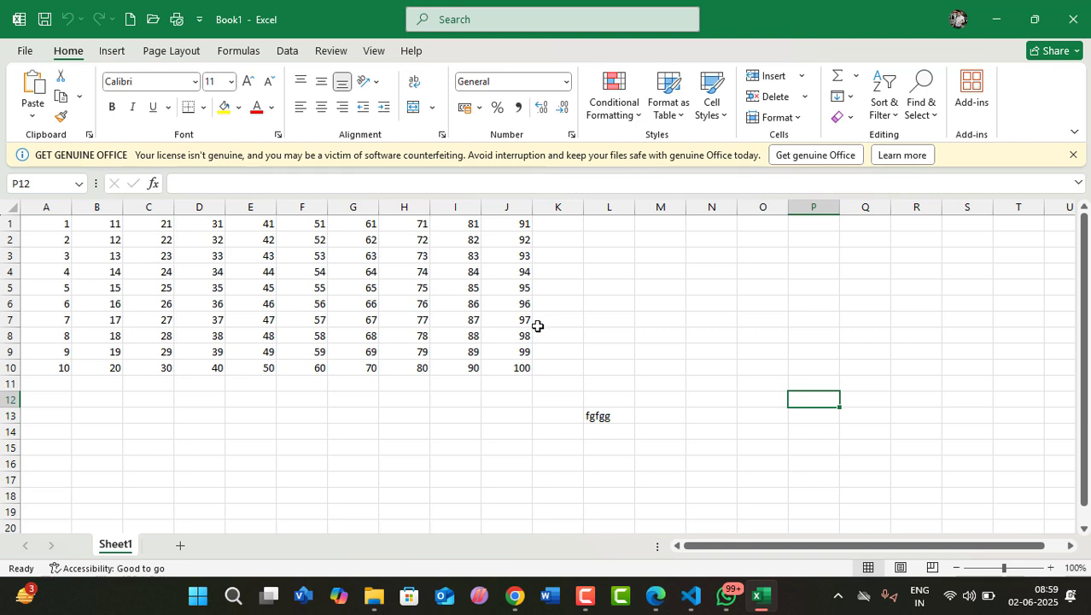
Step: Remove the encryption password from Book1 by clearing it in the Encrypt with Password setting
click(24, 52)
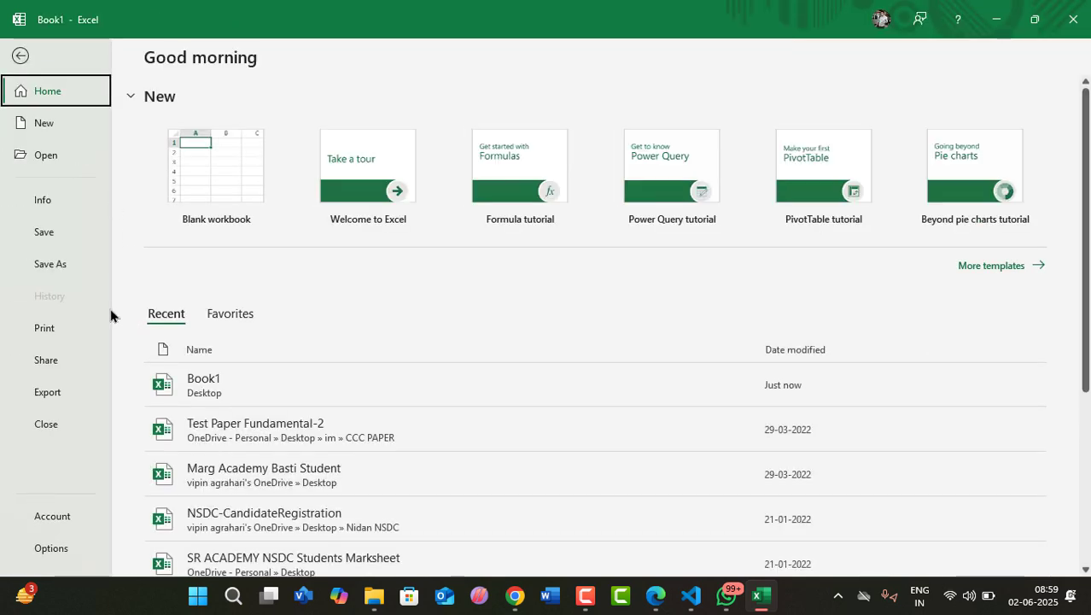
click(43, 205)
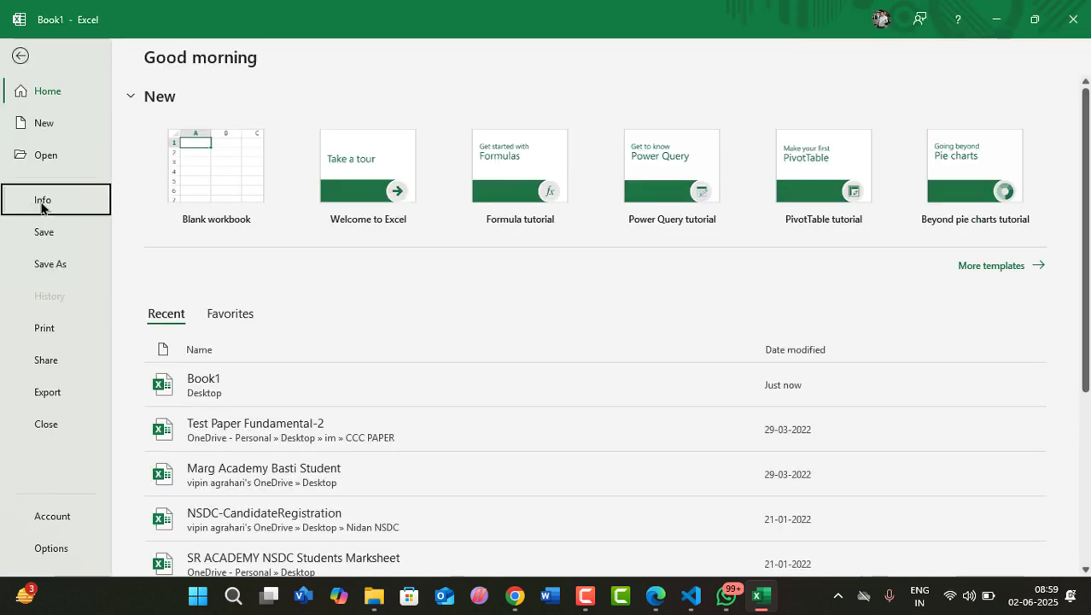
click(200, 246)
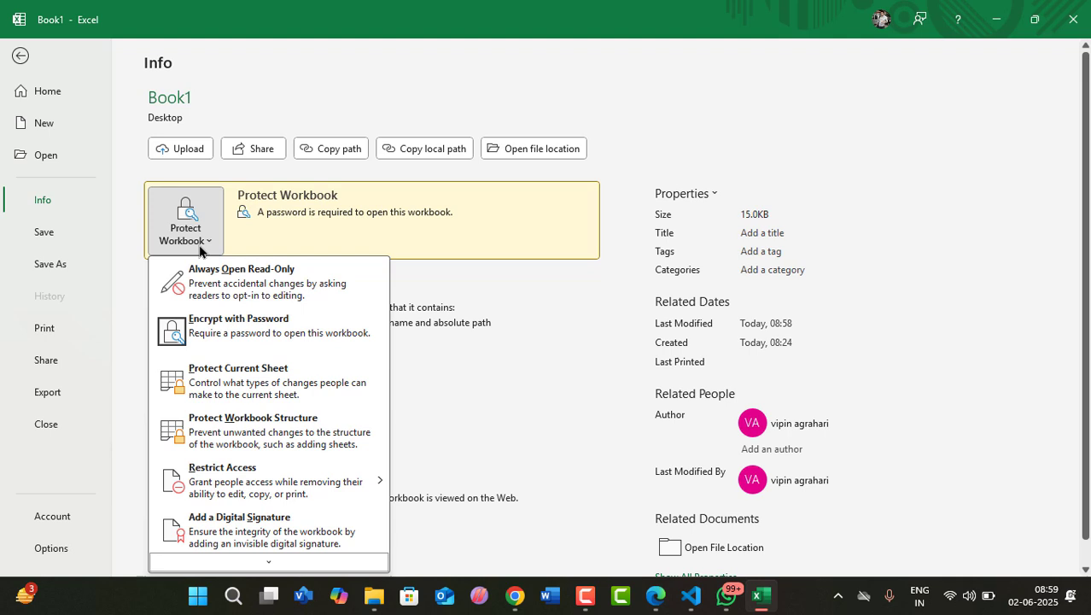
click(211, 338)
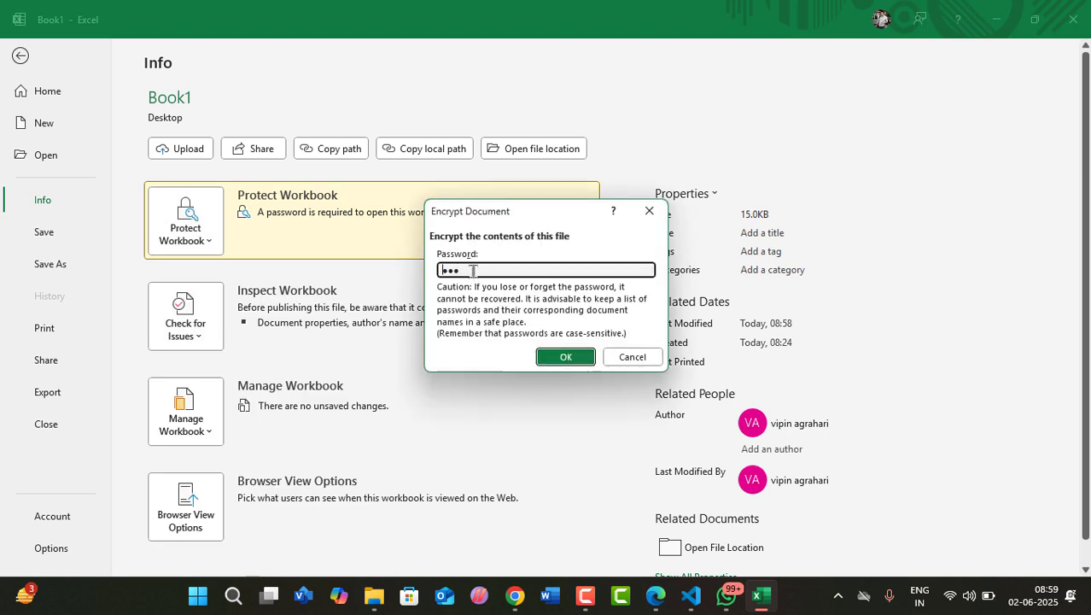
drag(472, 271, 351, 267)
key(BackSpace)
click(566, 359)
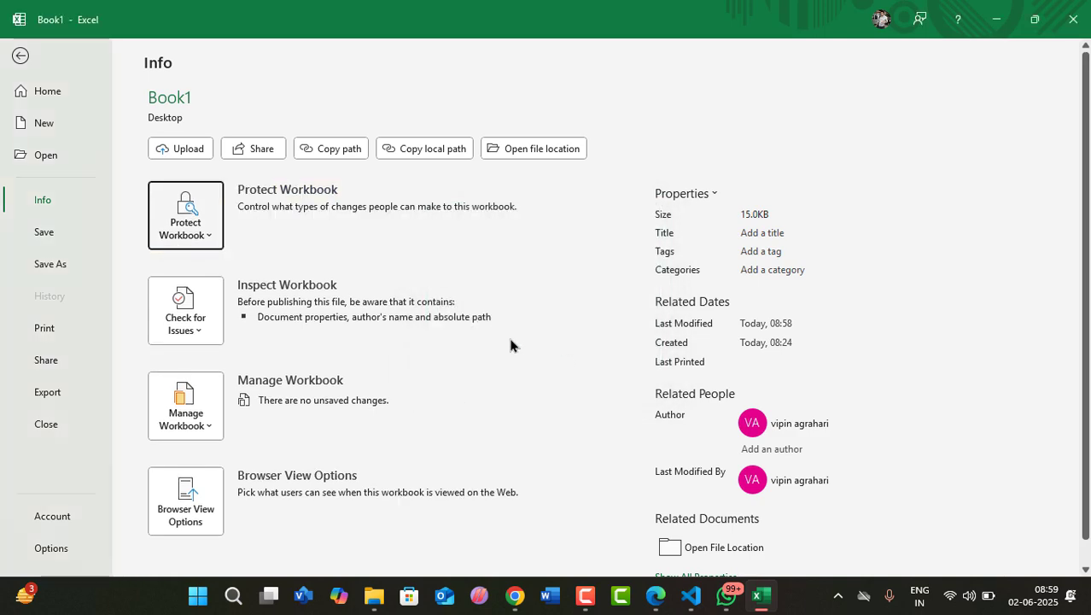
Step: Save and close Book1, and reopen it from the desktop to check whether it asks for a password
click(22, 57)
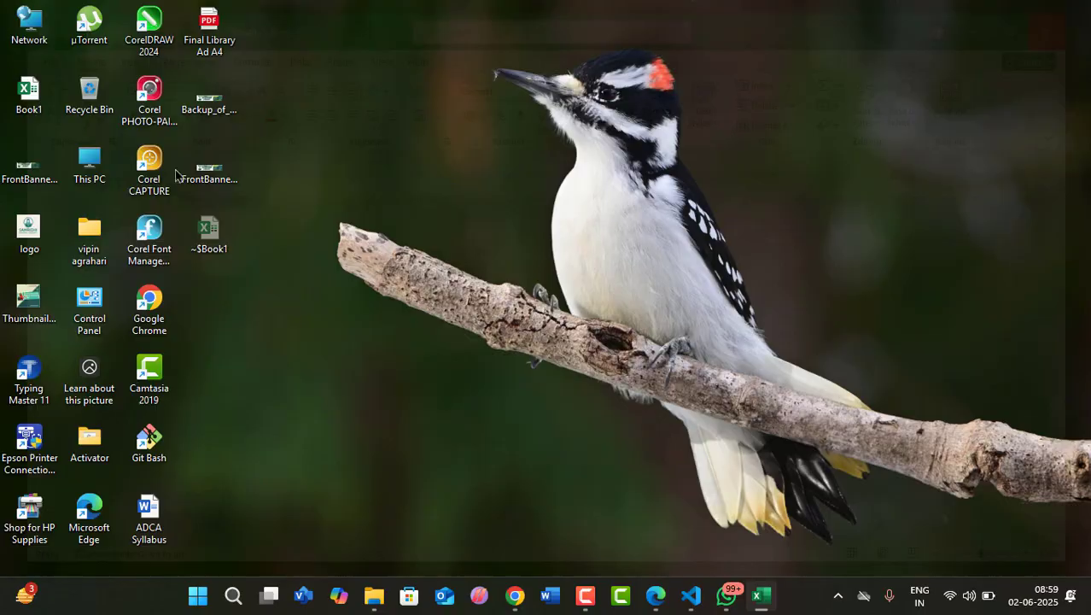
click(1073, 19)
double_click(29, 111)
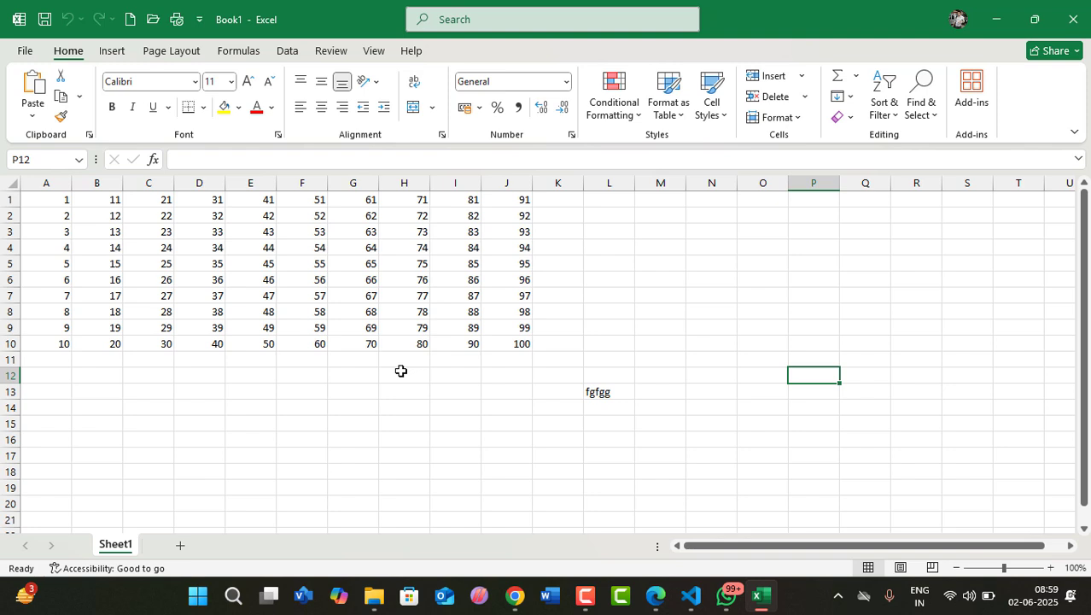
Step: Review the Protect Workbook options on Book1's Info page and return to the worksheet
click(22, 51)
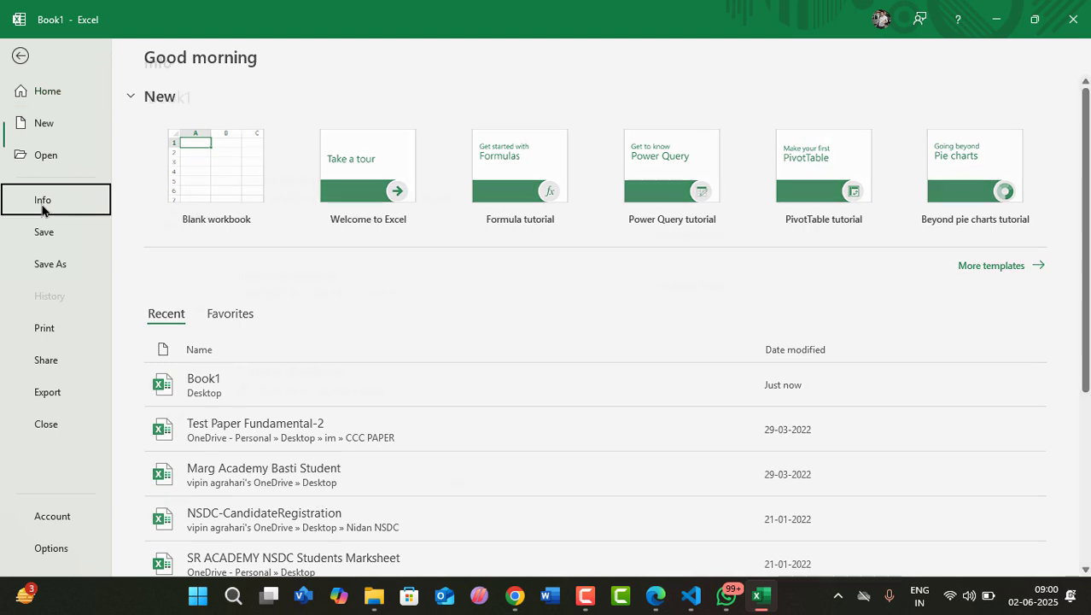
click(209, 239)
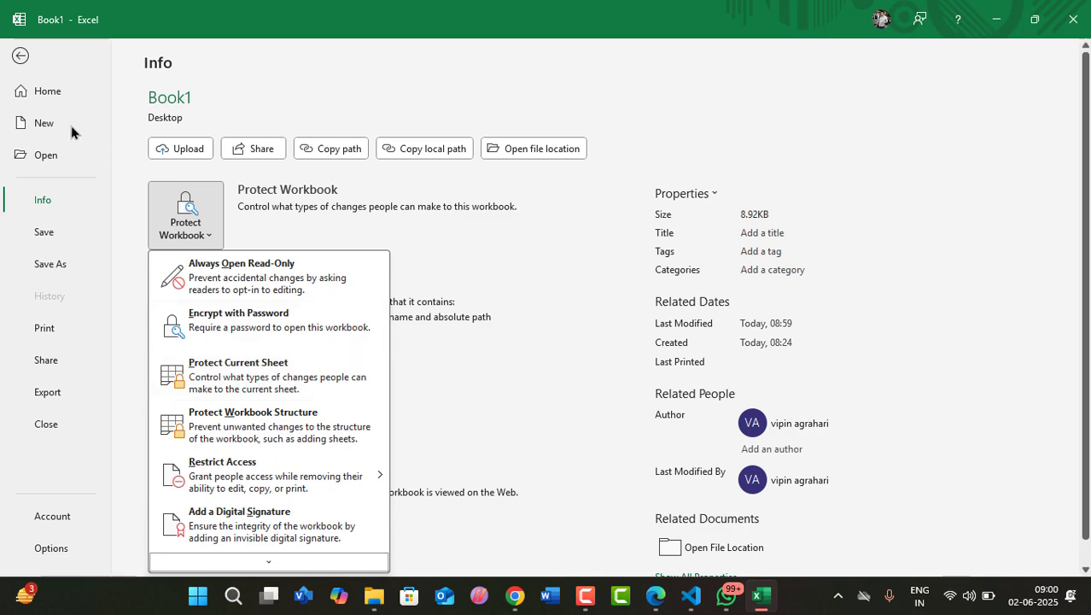
click(20, 56)
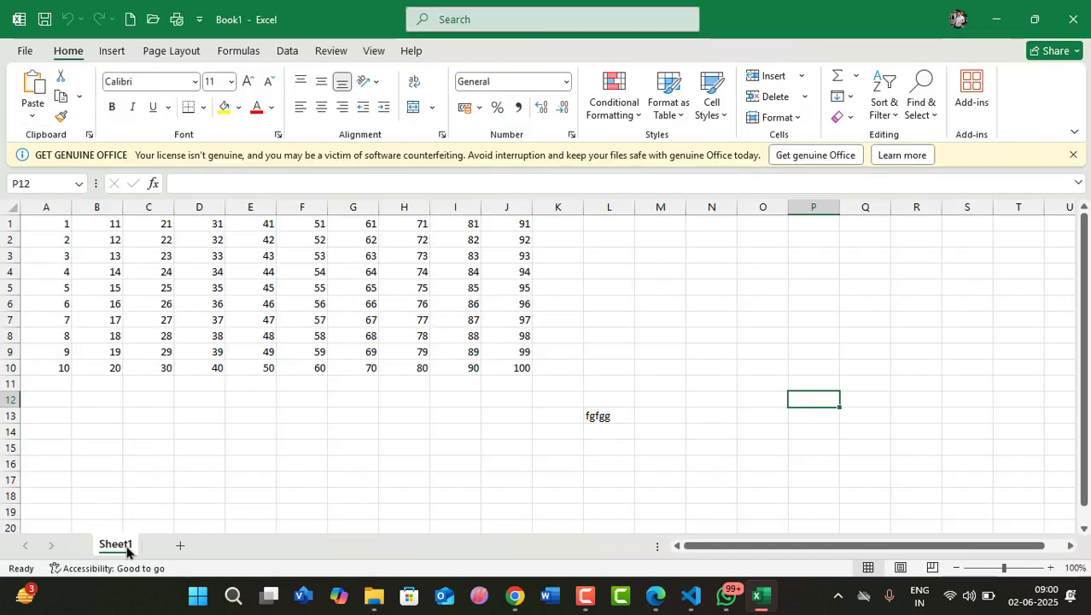
Step: Add a second worksheet to Book1 and go back to Sheet1
click(185, 546)
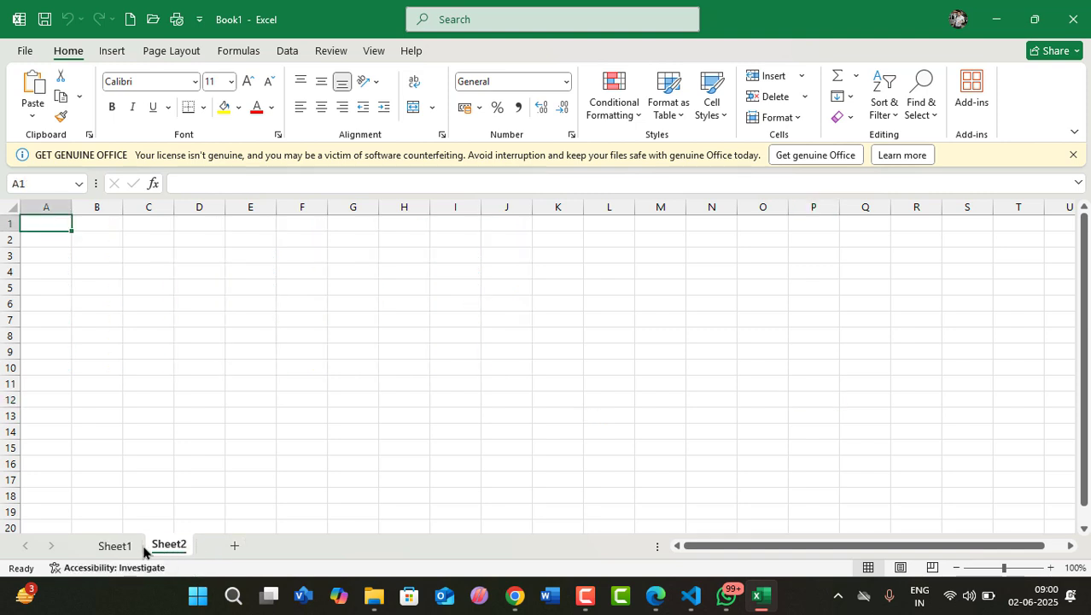
click(115, 546)
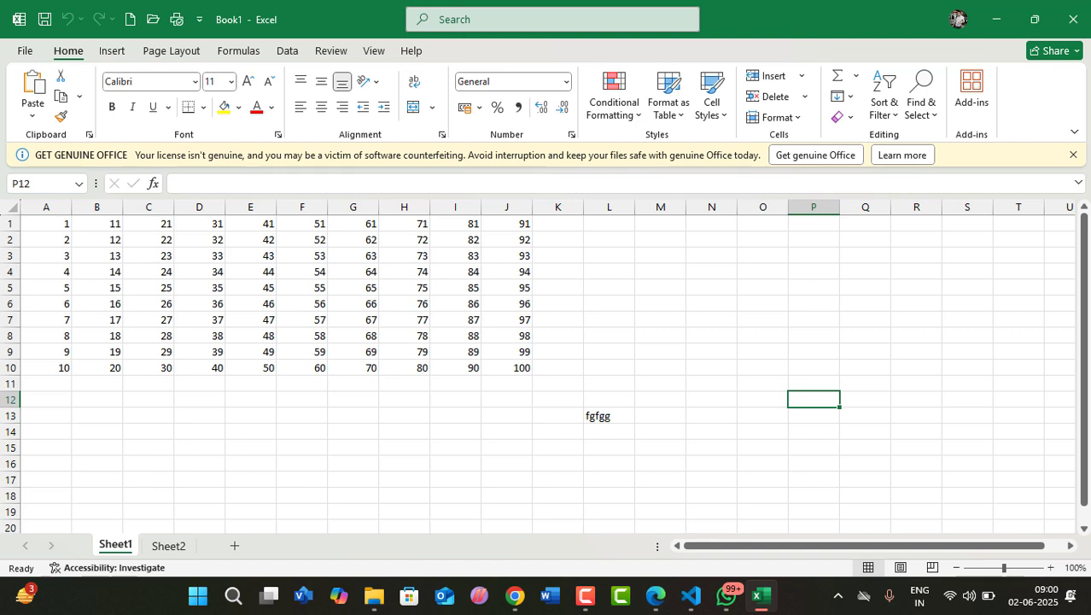
Step: Protect Sheet1 with a password and its confirmation, allowing users only to select locked and unlocked cells
click(25, 50)
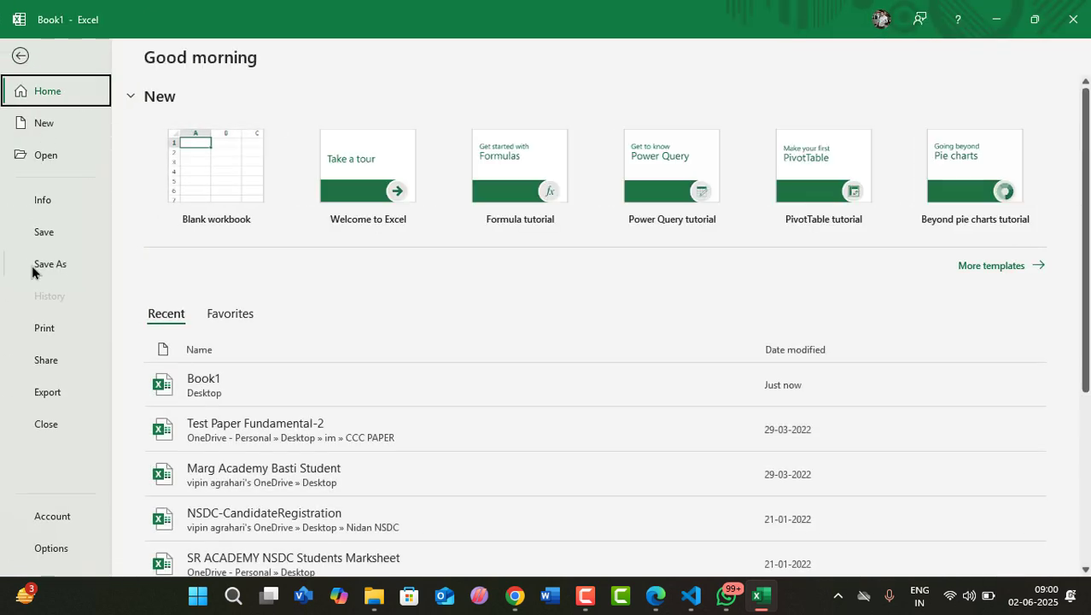
click(47, 207)
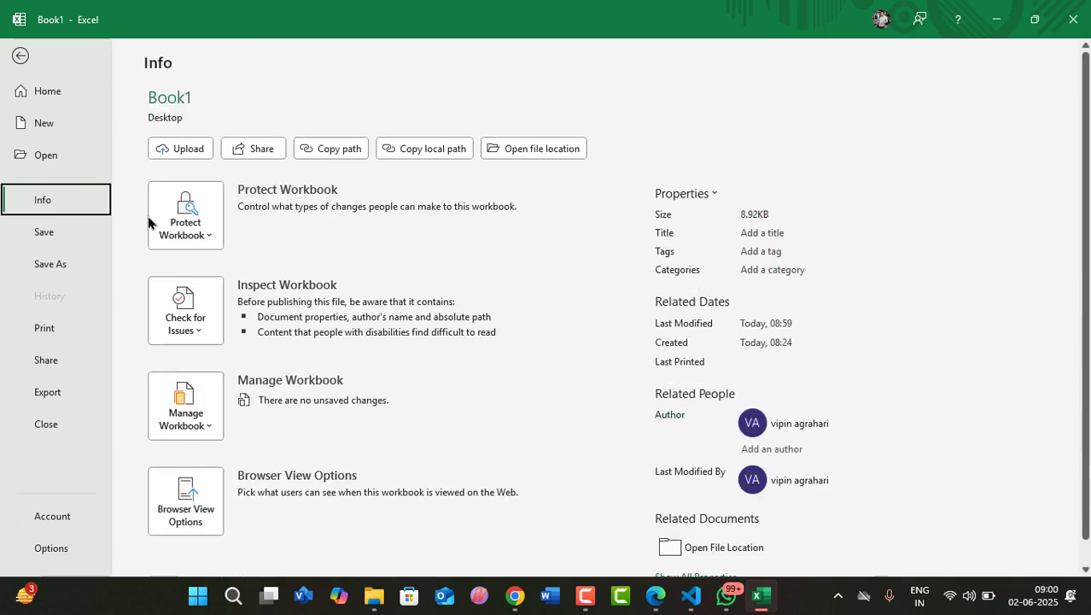
click(186, 237)
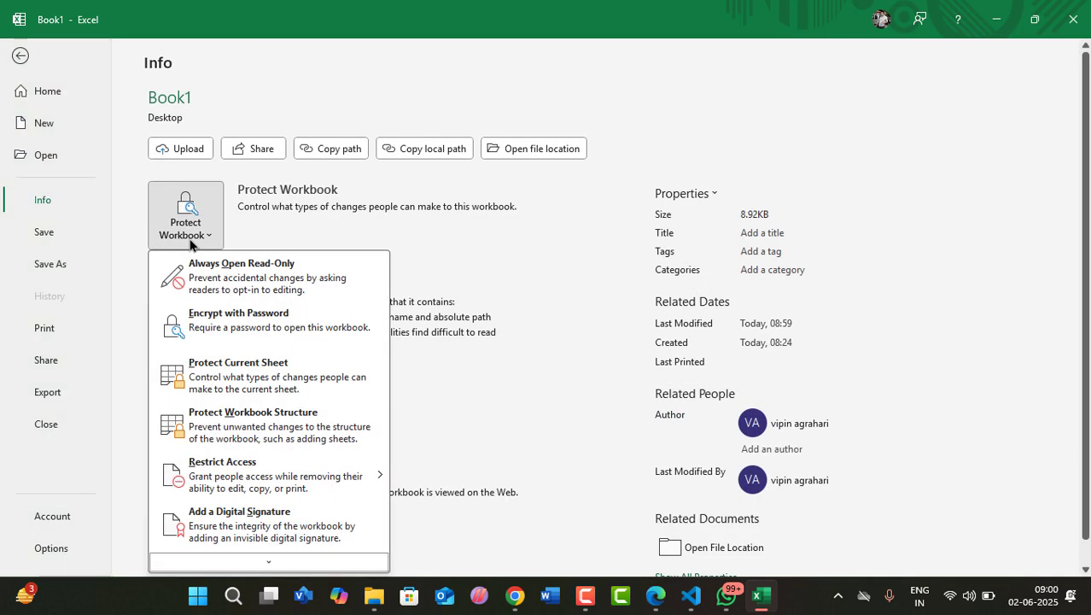
click(241, 386)
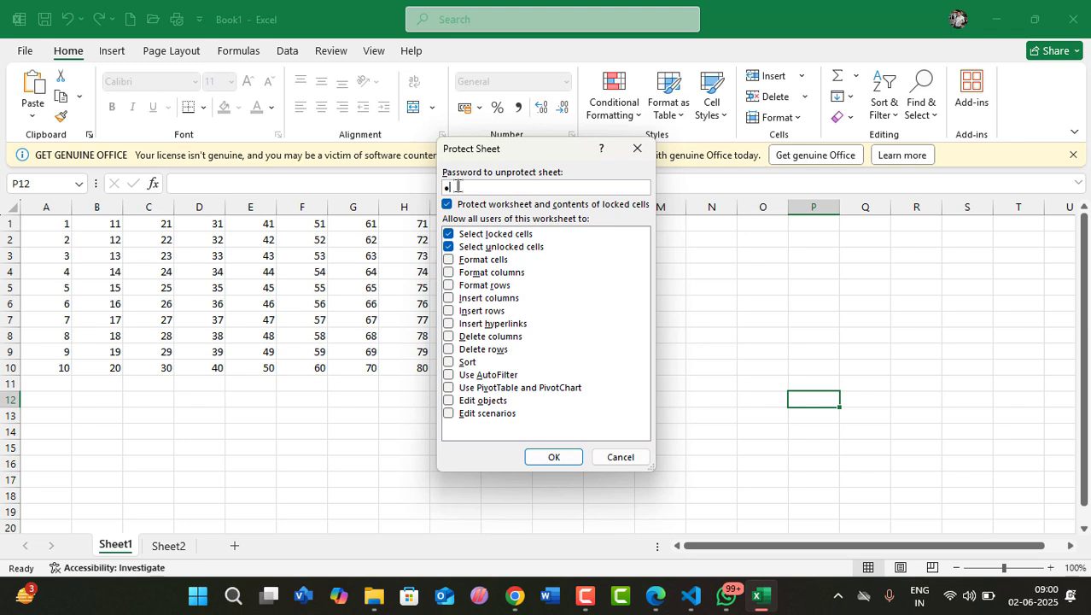
click(570, 457)
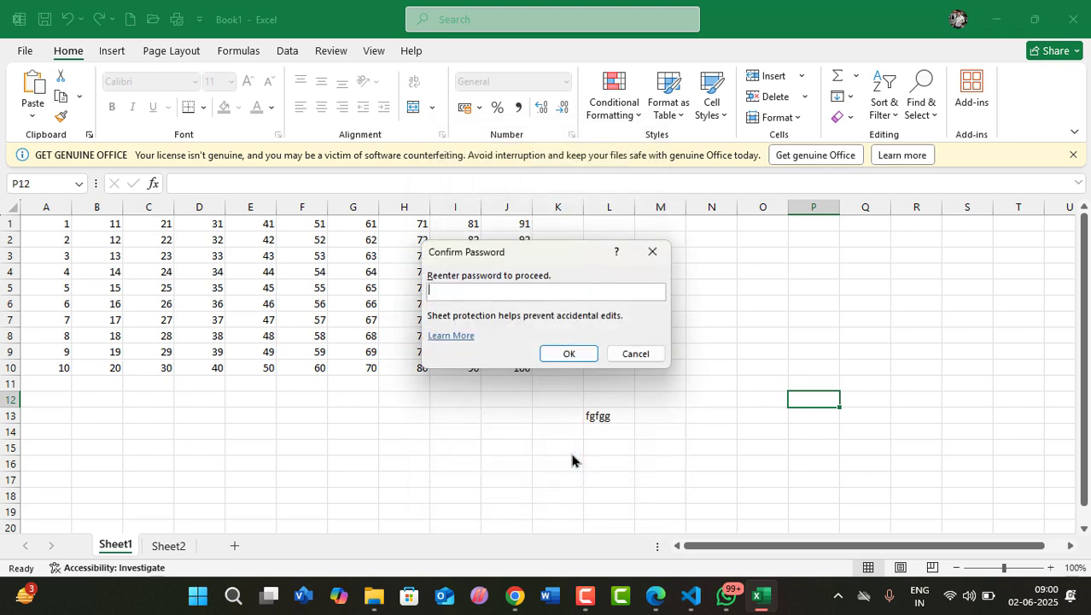
click(460, 290)
click(570, 353)
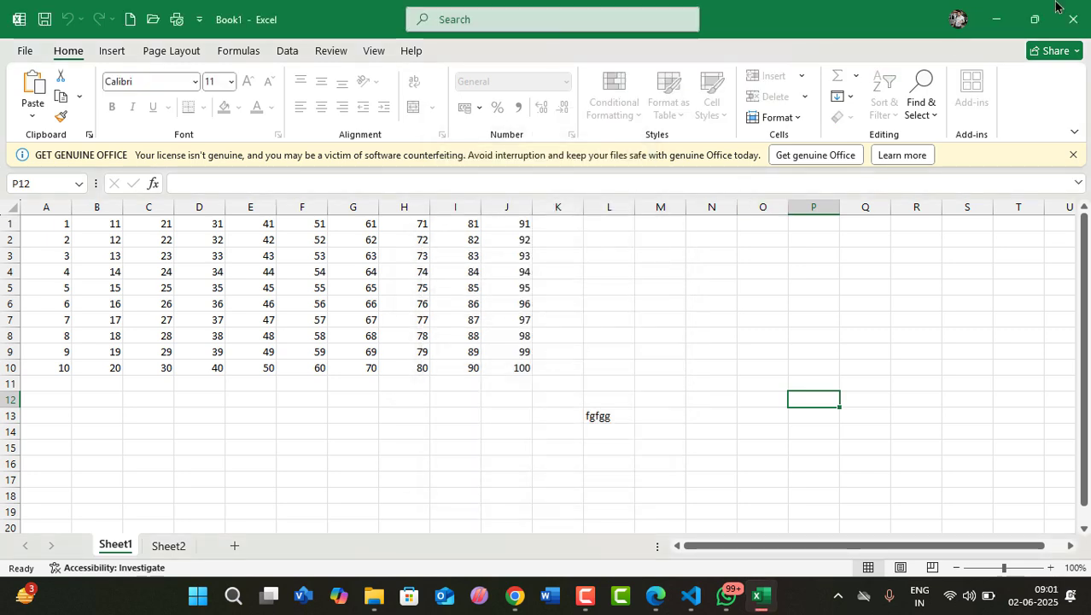
Step: Close and reopen Book1, and try to edit cell G14 on the protected Sheet1
click(1074, 19)
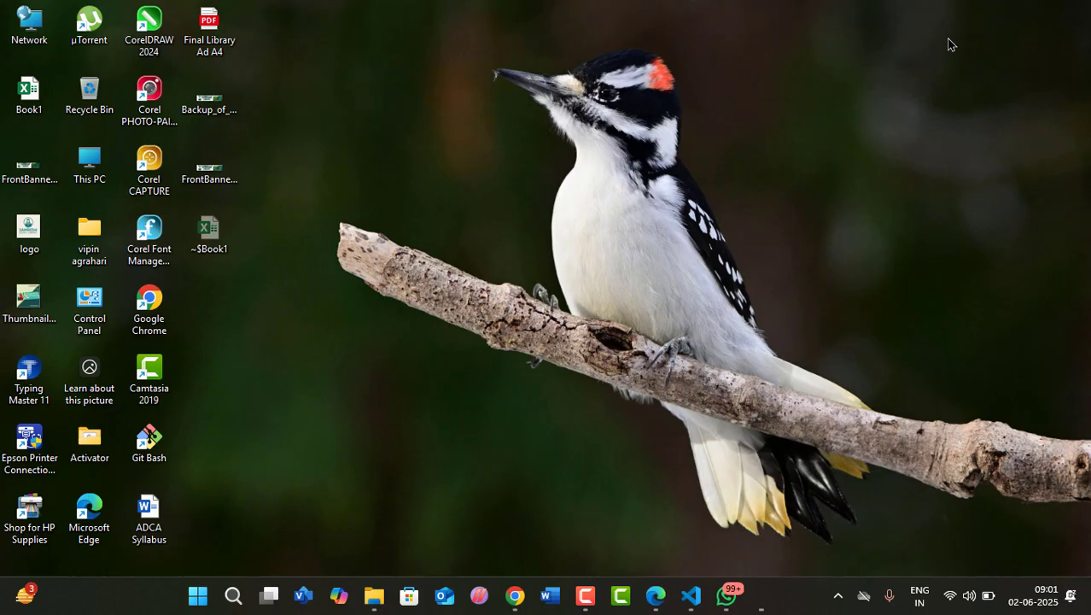
double_click(10, 108)
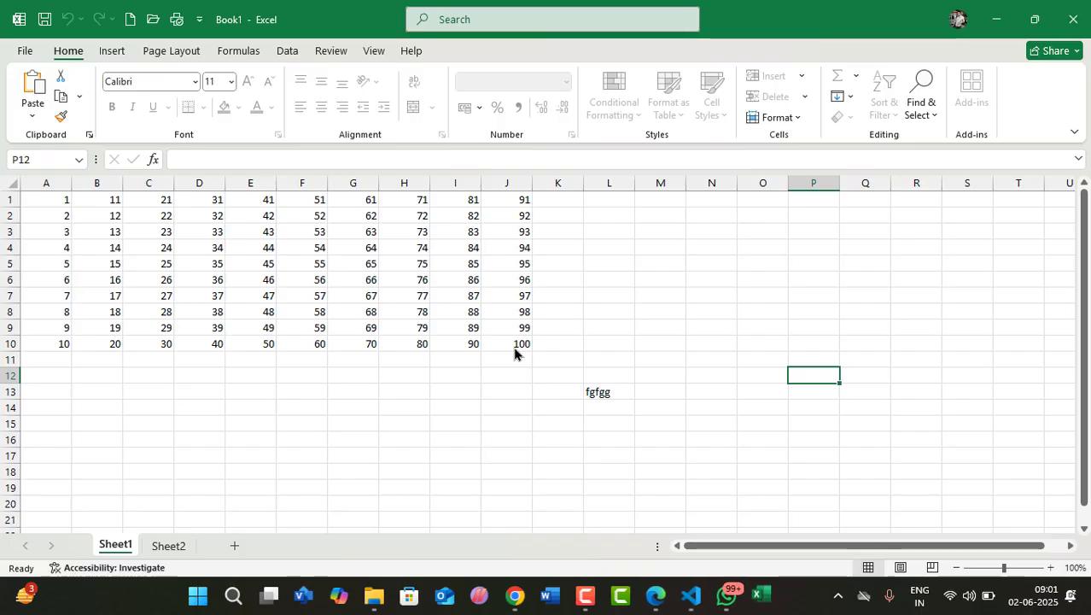
click(333, 411)
double_click(333, 411)
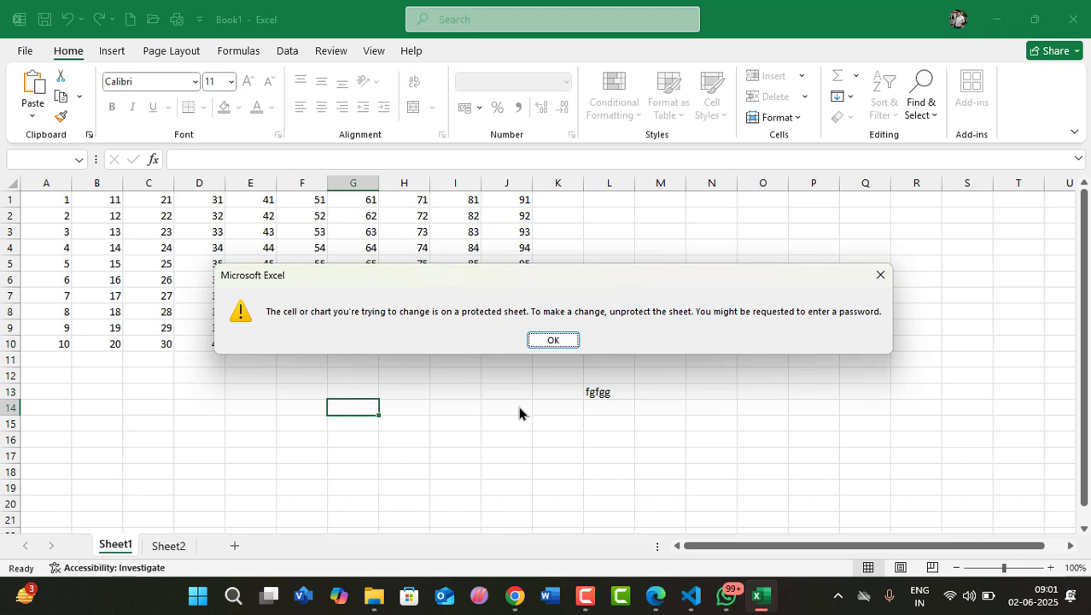
click(553, 340)
Step: Enter sample text on Sheet2: gsg in F8, gfdgdf in I8, gfdgd in H13 and rtet in D6
click(163, 544)
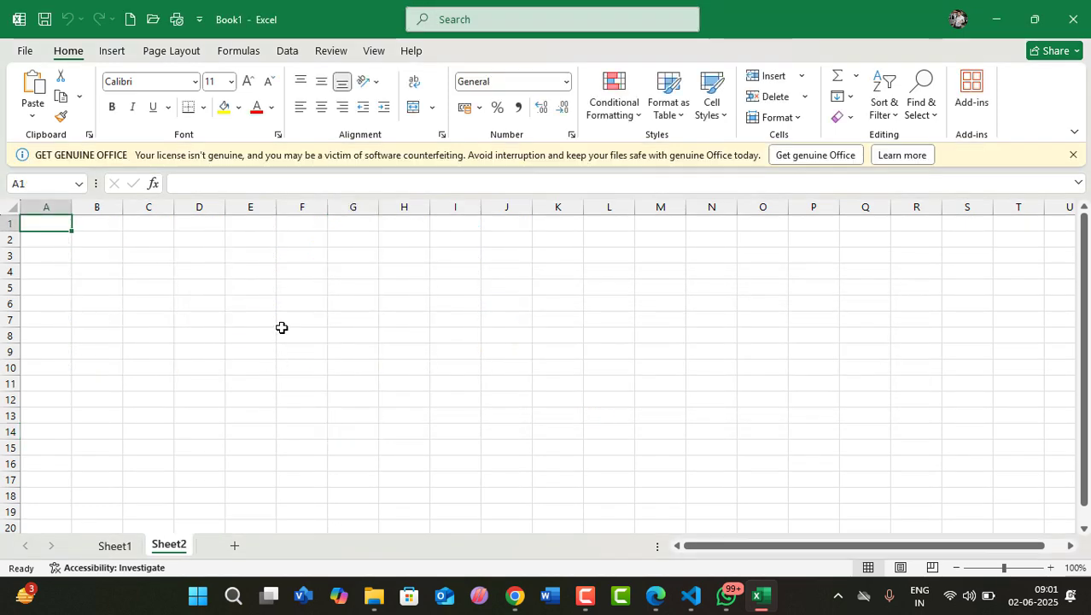
click(281, 332)
text(gsg)
click(472, 331)
text(gfdgdf)
click(386, 409)
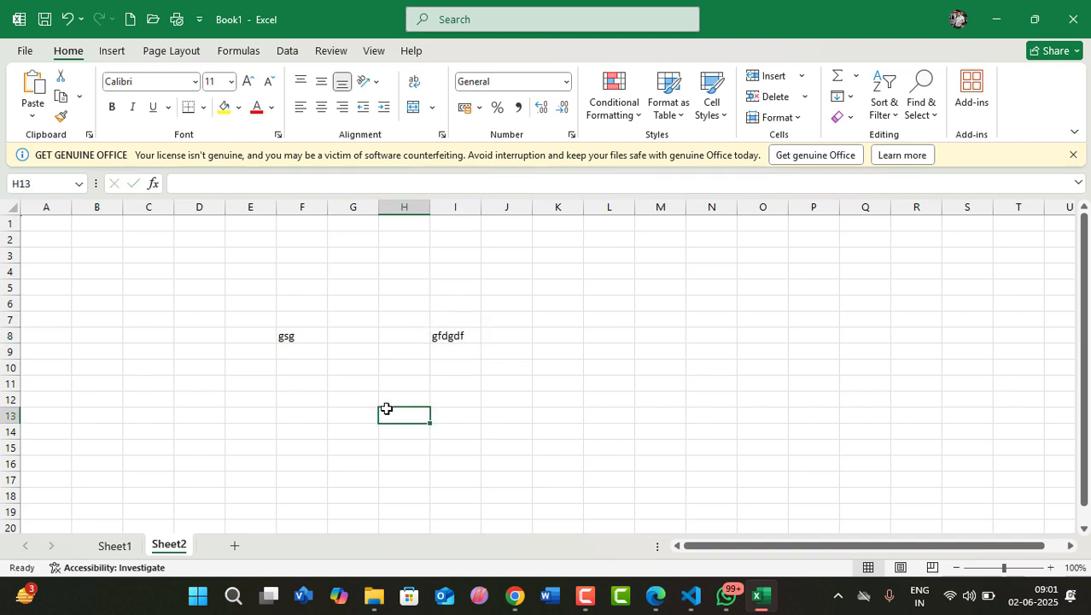
text(gfdgd)
click(208, 307)
text(rtet)
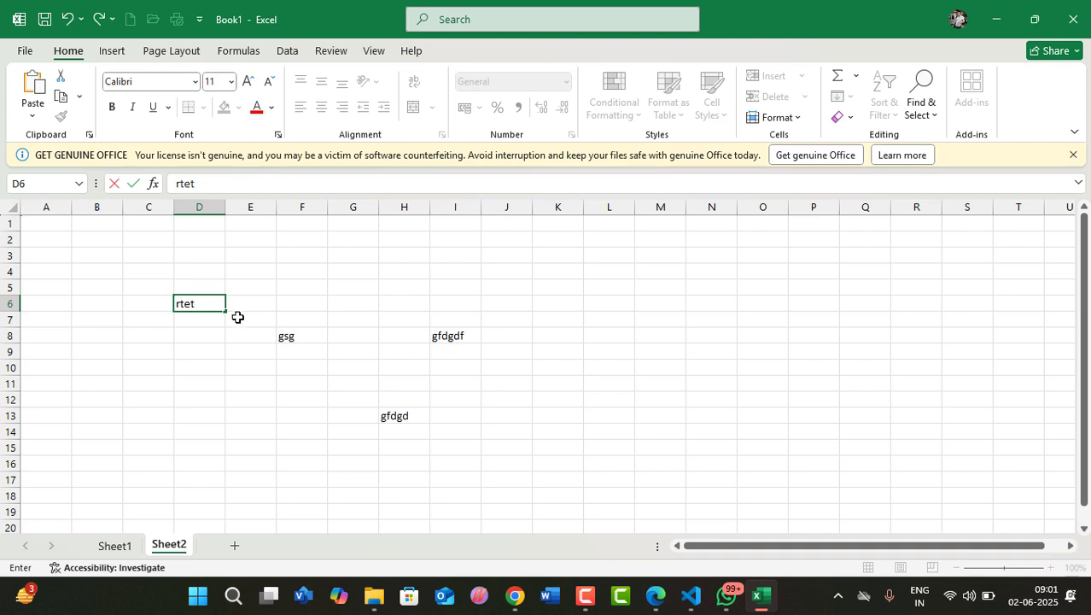
click(24, 52)
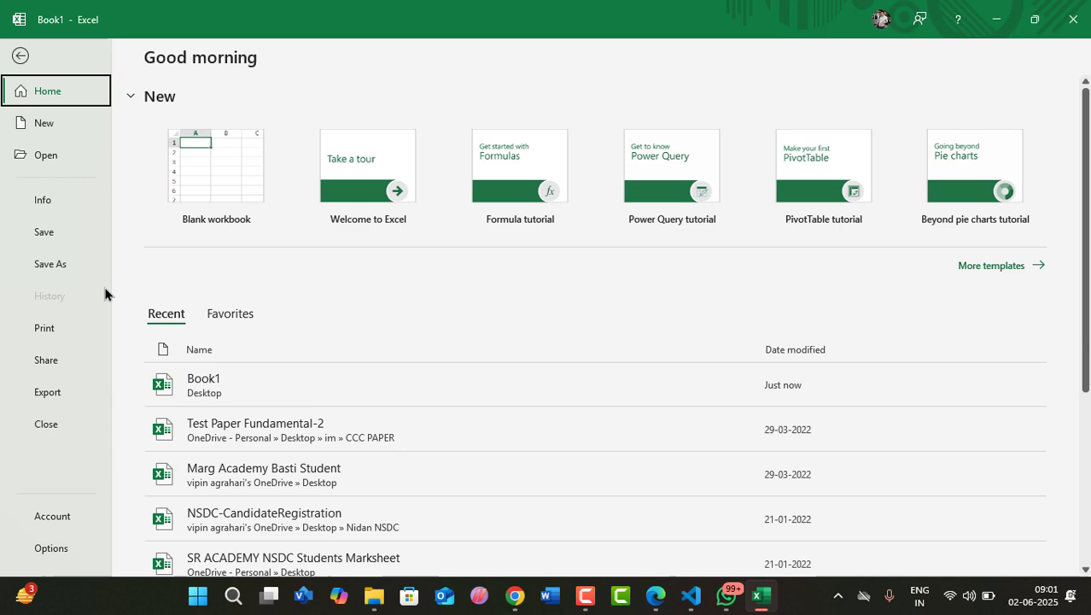
click(45, 203)
click(200, 248)
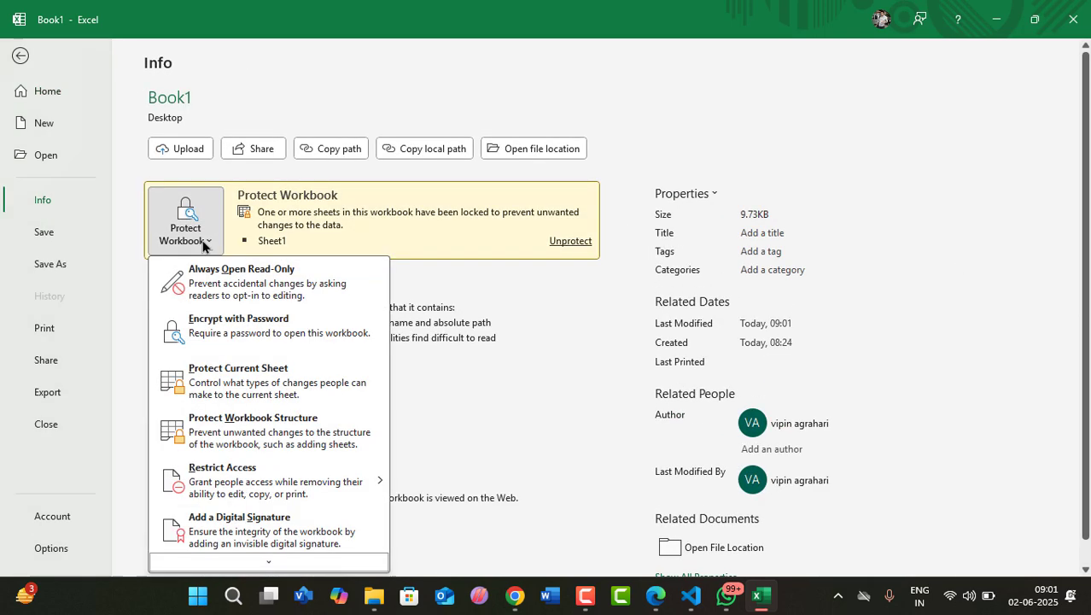
click(215, 389)
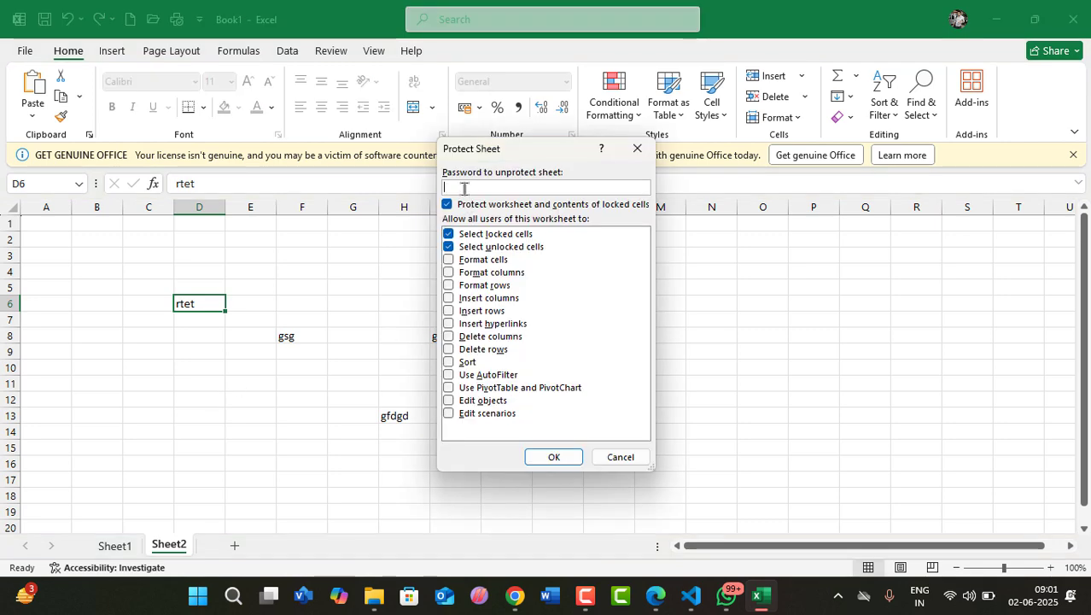
key(Escape)
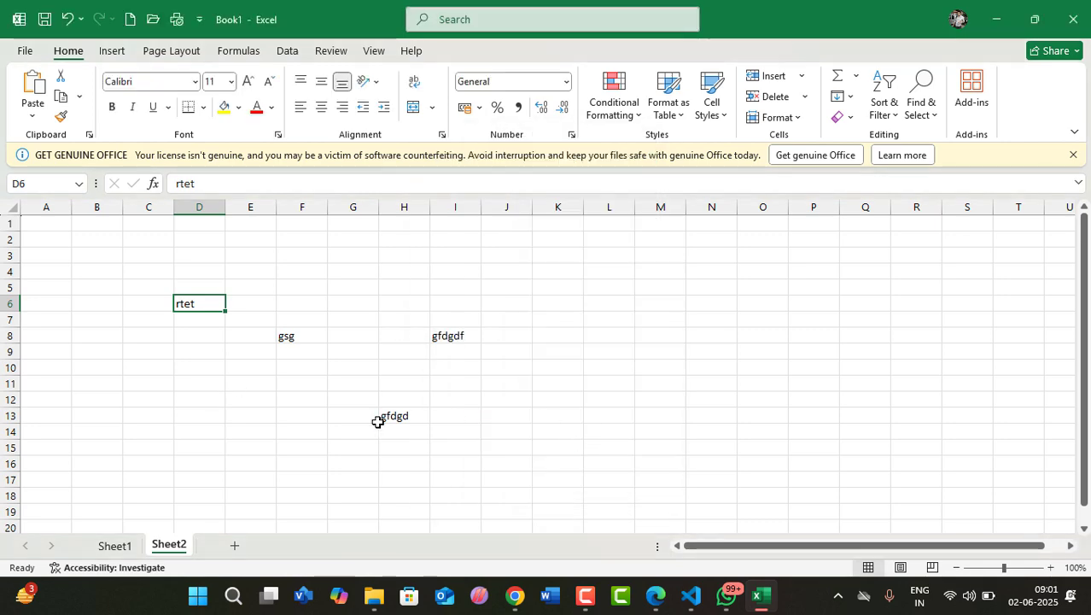
Step: Remove the protection from Sheet1 by entering the sheet password
click(128, 551)
click(25, 52)
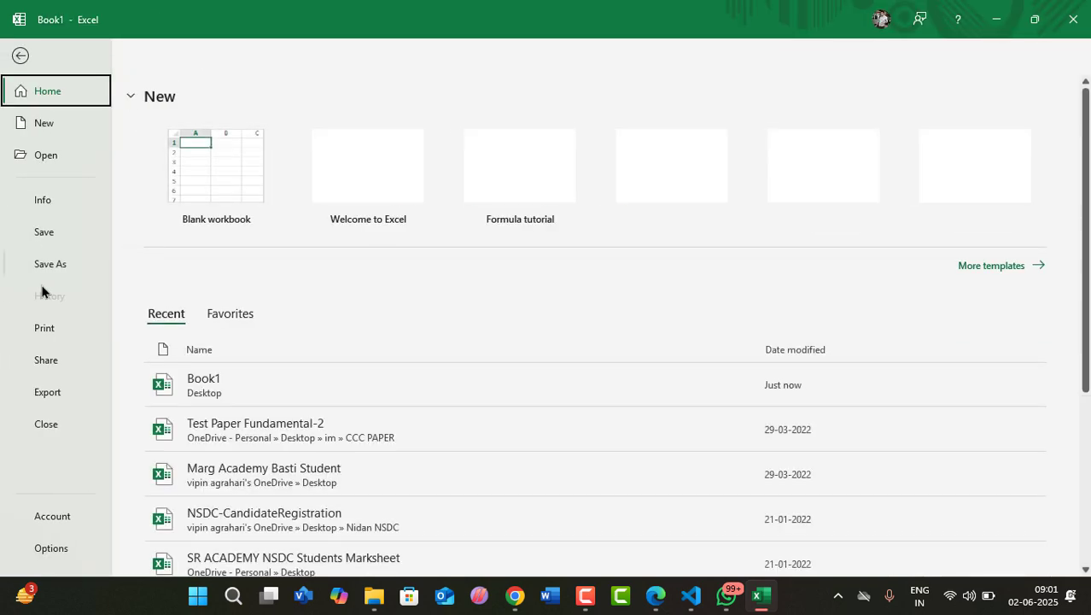
click(38, 201)
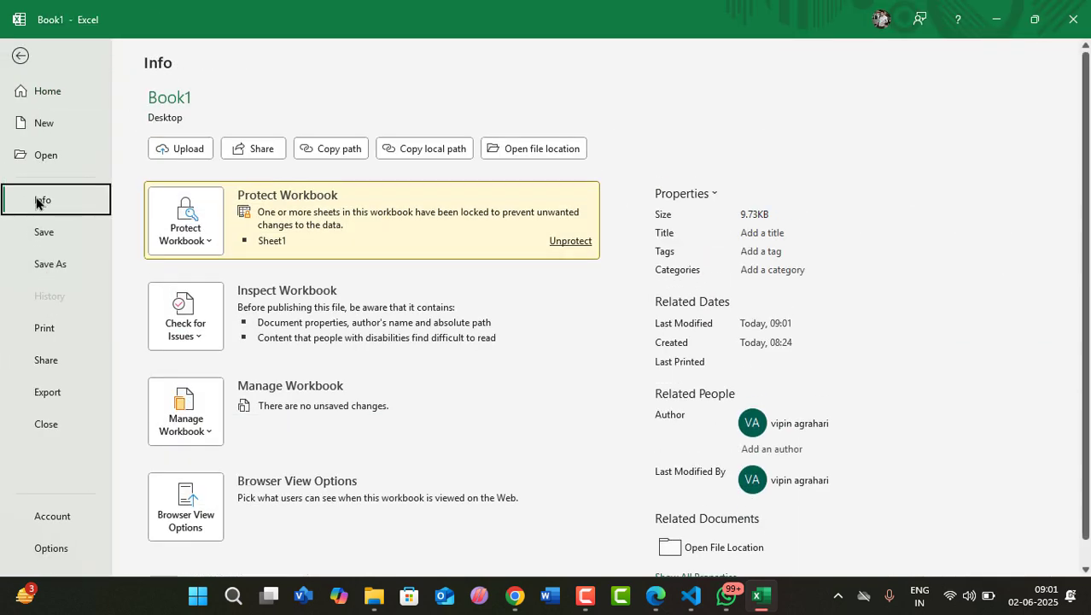
click(210, 242)
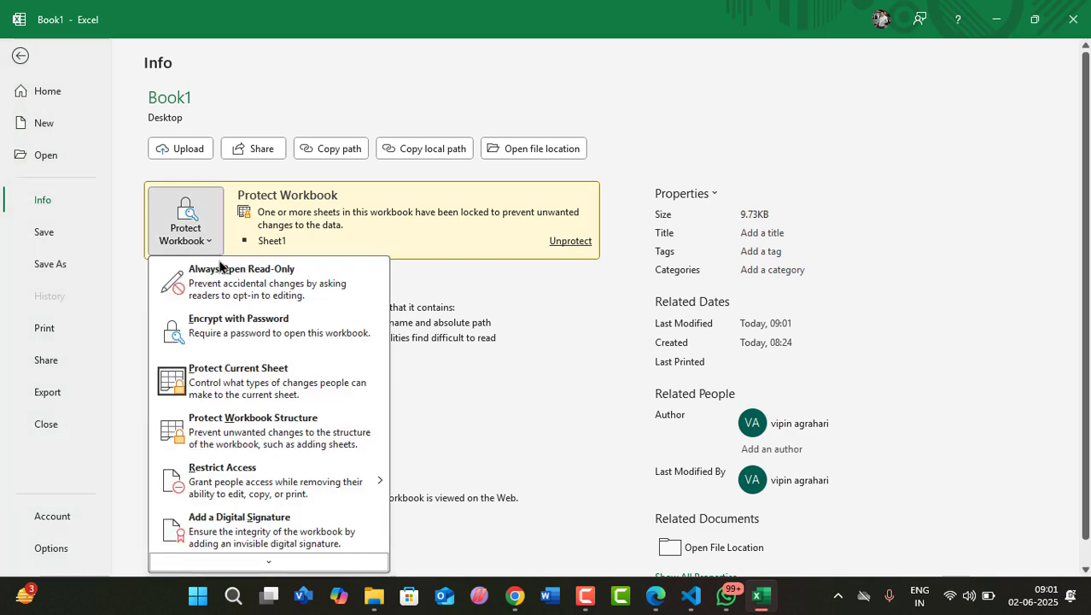
click(232, 393)
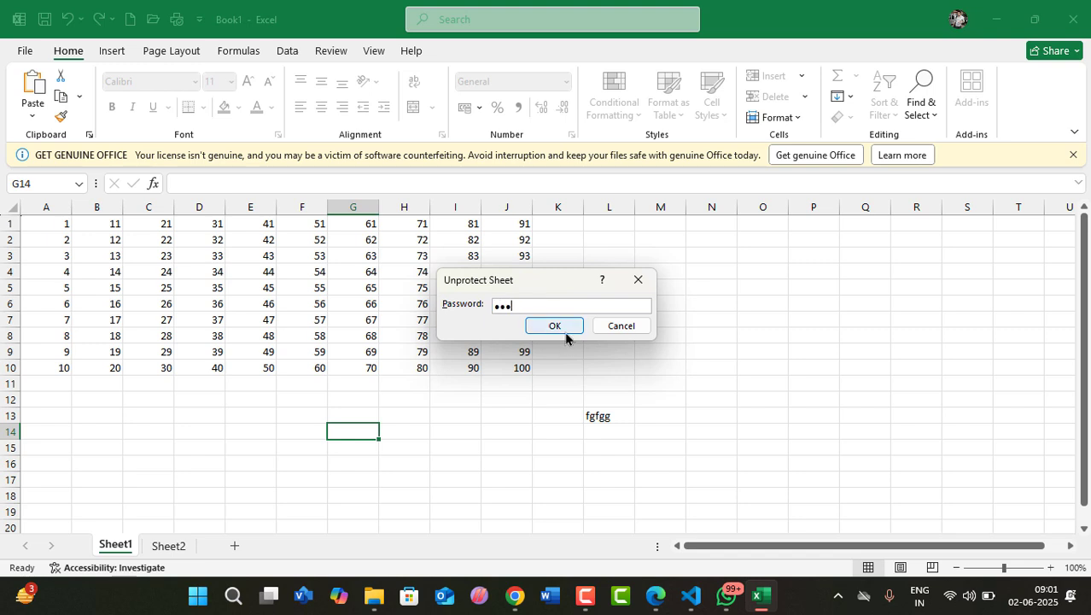
click(556, 327)
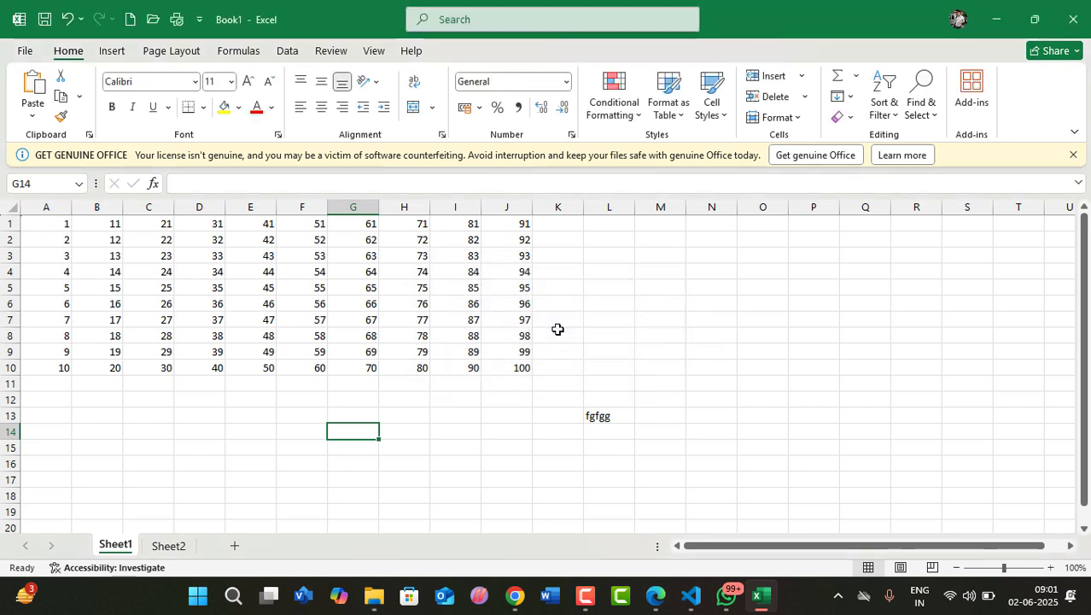
Step: Enter cbc in cell M7 and ghfgh in cell O6 of Sheet1
click(651, 324)
text(cbc)
click(739, 297)
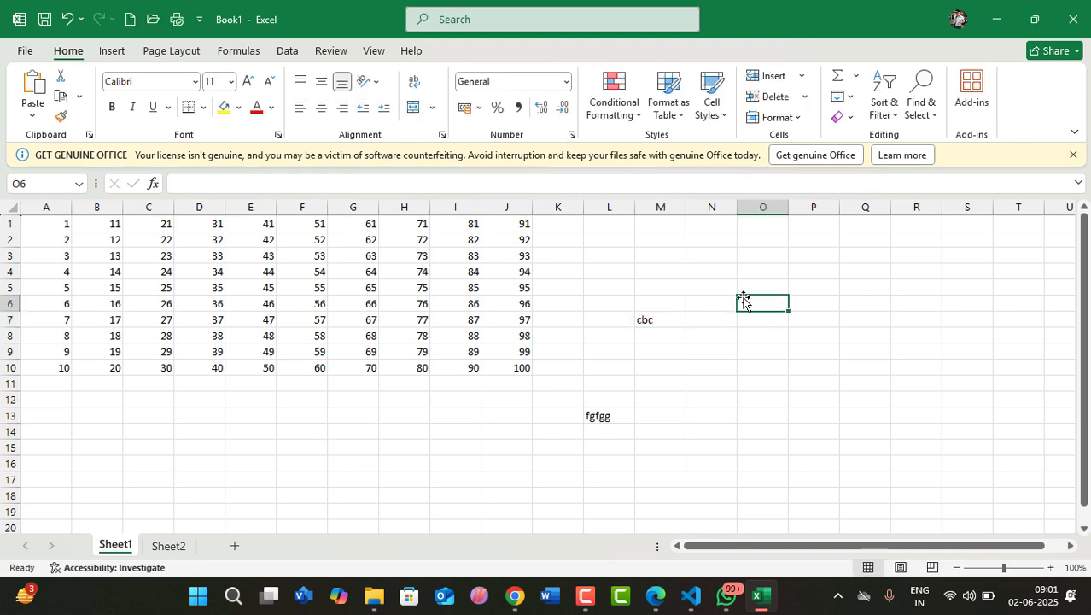
text(ghfgh)
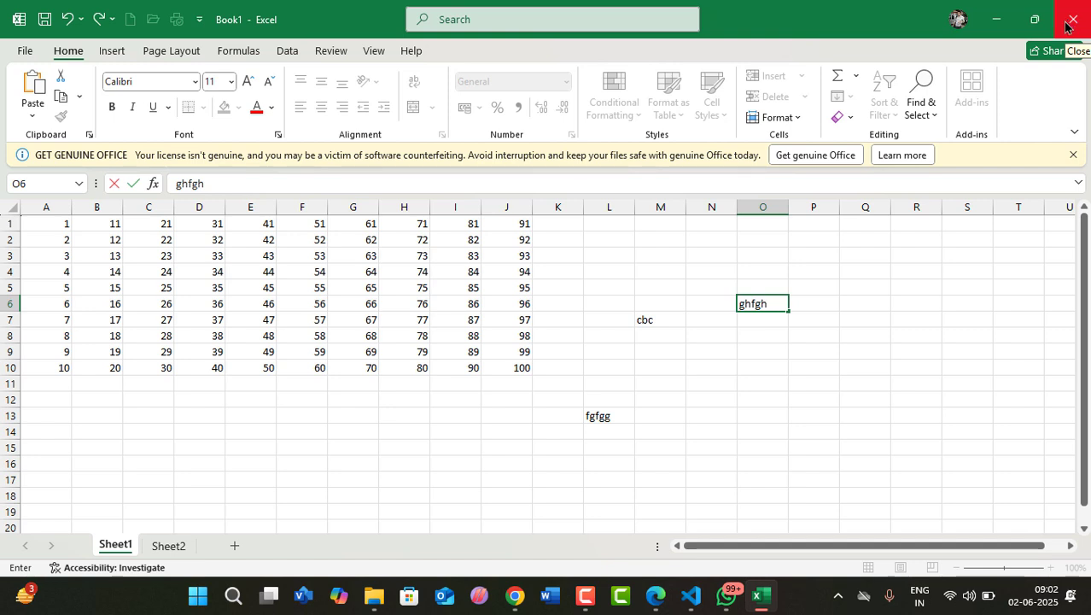
Step: Close Book1 with its changes saved and reopen it from the desktop
click(1072, 18)
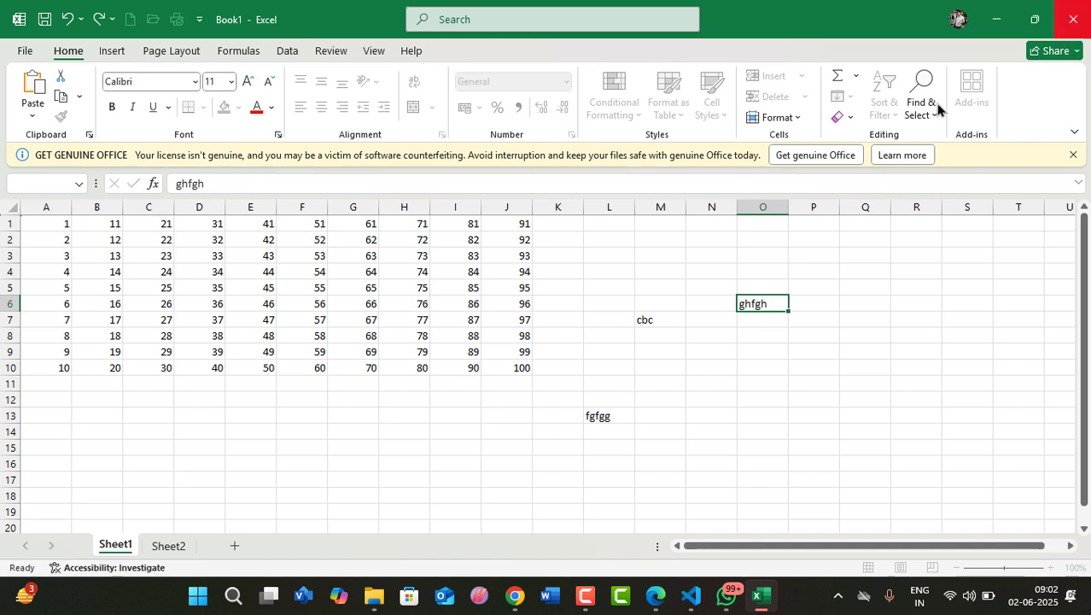
click(547, 413)
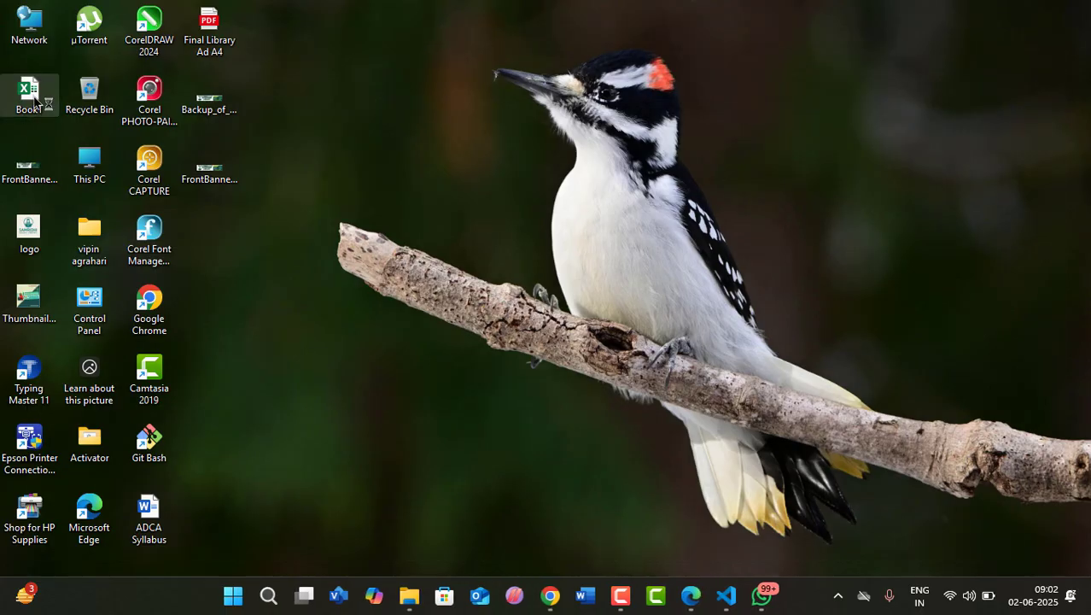
double_click(31, 94)
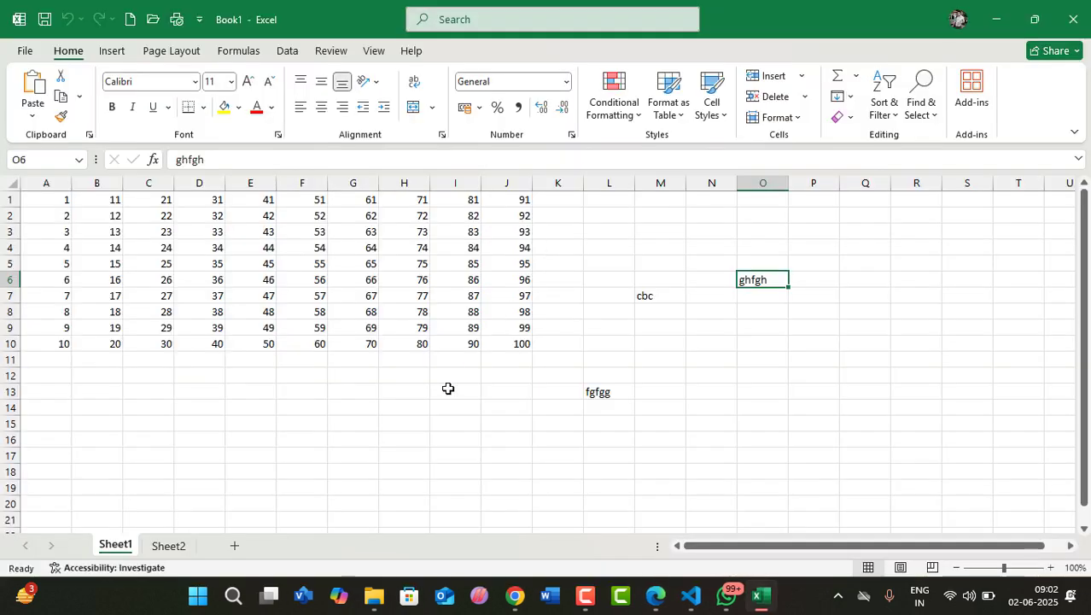
Step: Enter cbcxb in cell I13 and fgdf in cell G15 of Sheet1
click(446, 389)
text(cb)
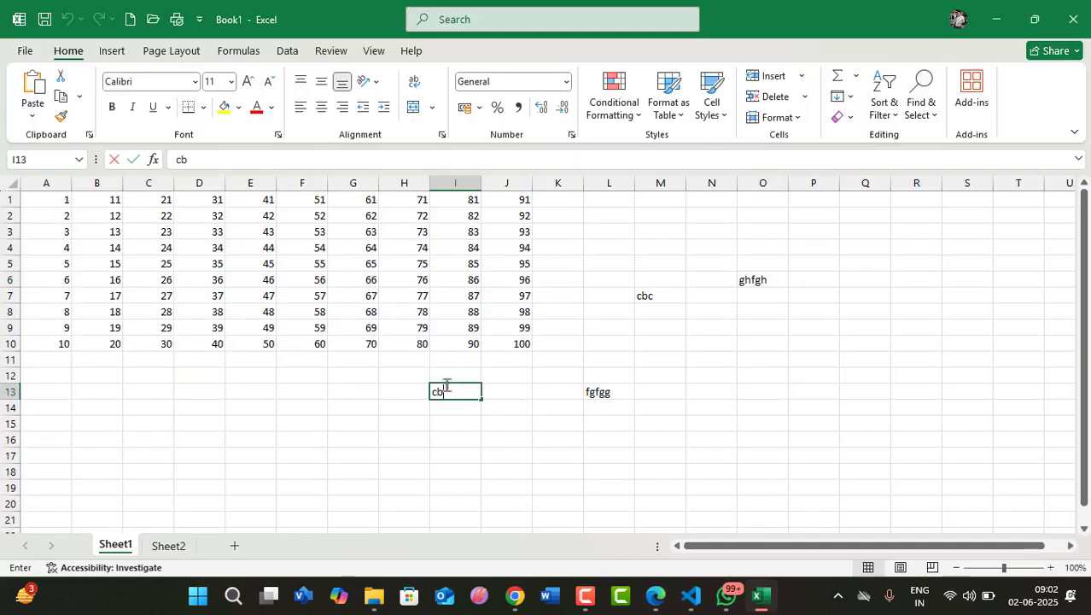
text(cxb)
click(360, 426)
text(fgdf)
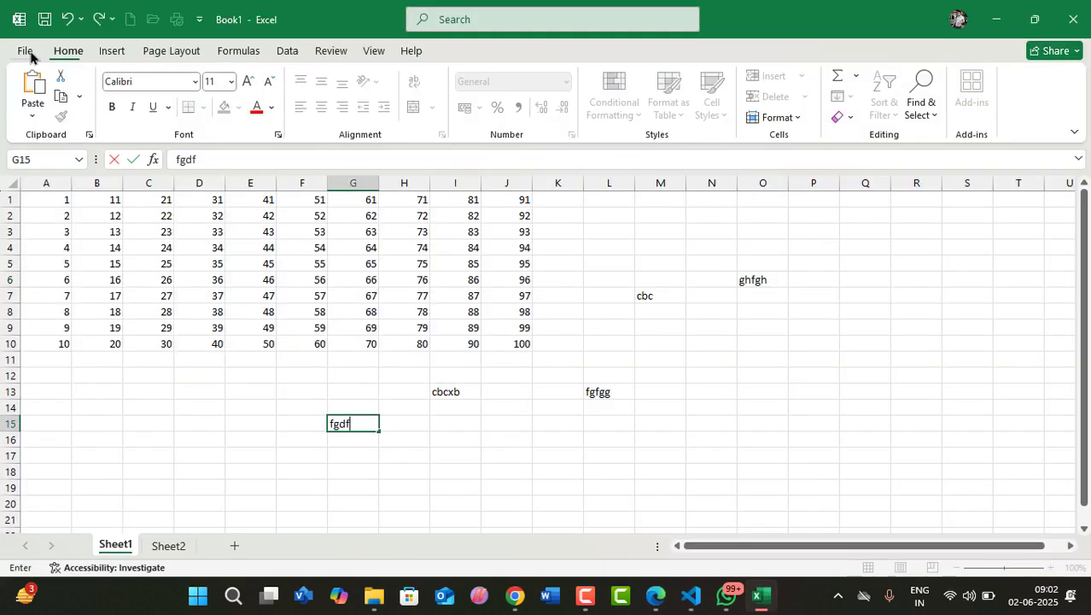
Step: Review the Protect Workbook options on Book1's Info page and dismiss the list
click(25, 51)
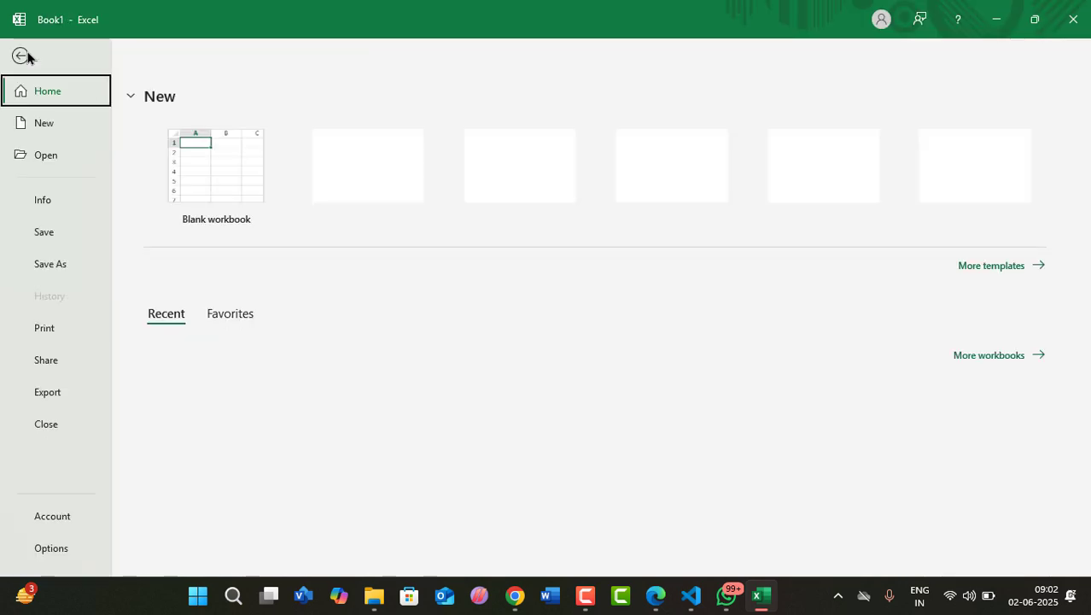
click(45, 201)
click(207, 239)
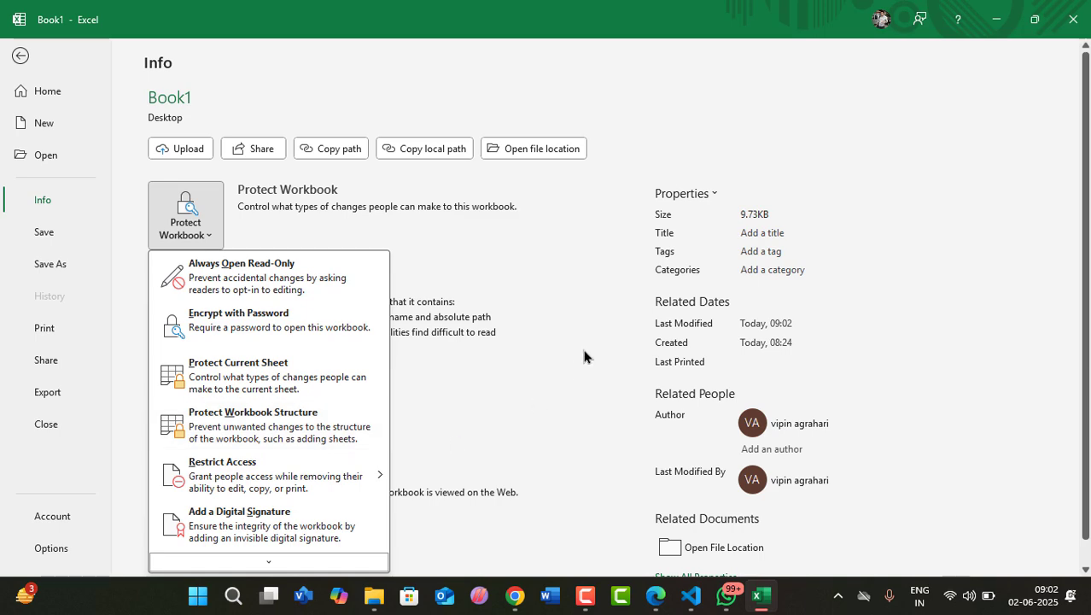
key(Escape)
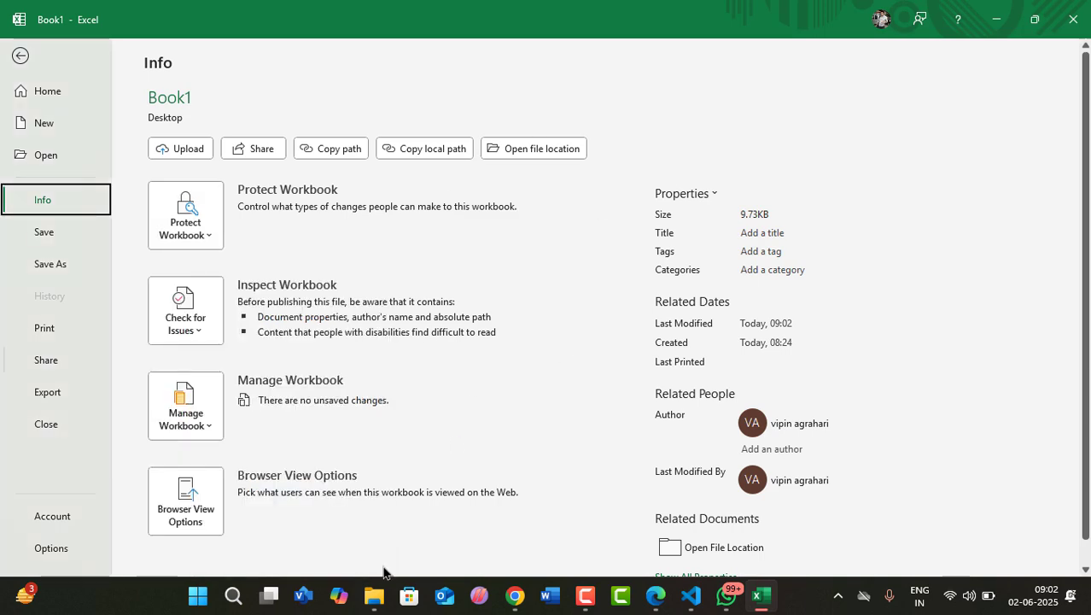
Step: Switch to the PDF notes in Edge, tick "1. Always Open Read-Only" and underline "read-only mode" in its description
click(655, 595)
scroll(533, 418, down, 6)
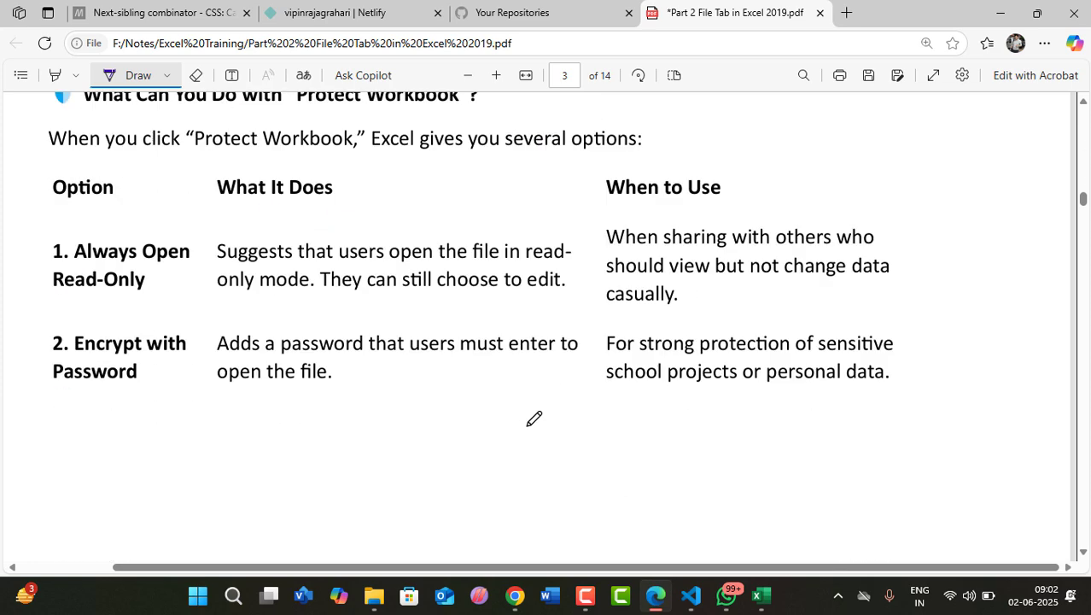
scroll(534, 418, down, 3)
scroll(534, 418, up, 5)
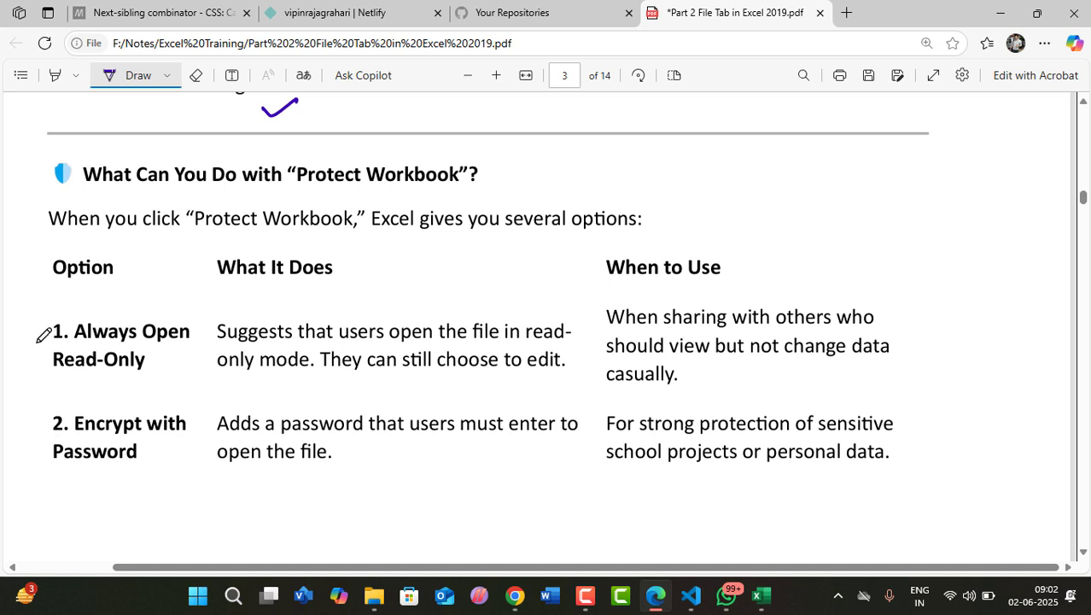
drag(37, 336, 76, 305)
drag(522, 346, 578, 337)
drag(229, 376, 302, 363)
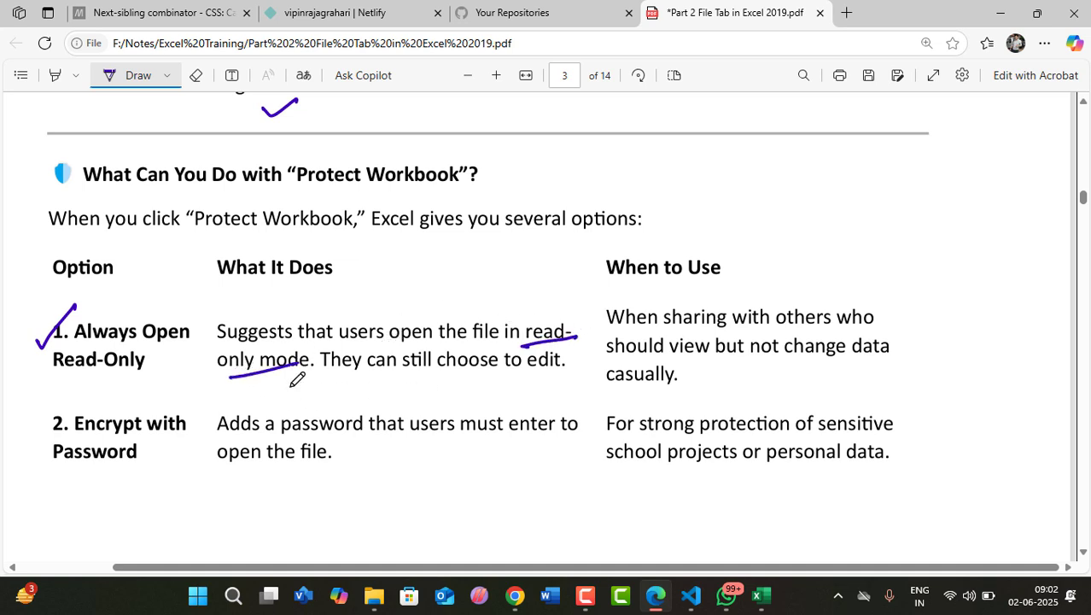
Step: Draw tick marks beside "password" and "open the file" in the Encrypt with Password description
scroll(333, 389, down, 2)
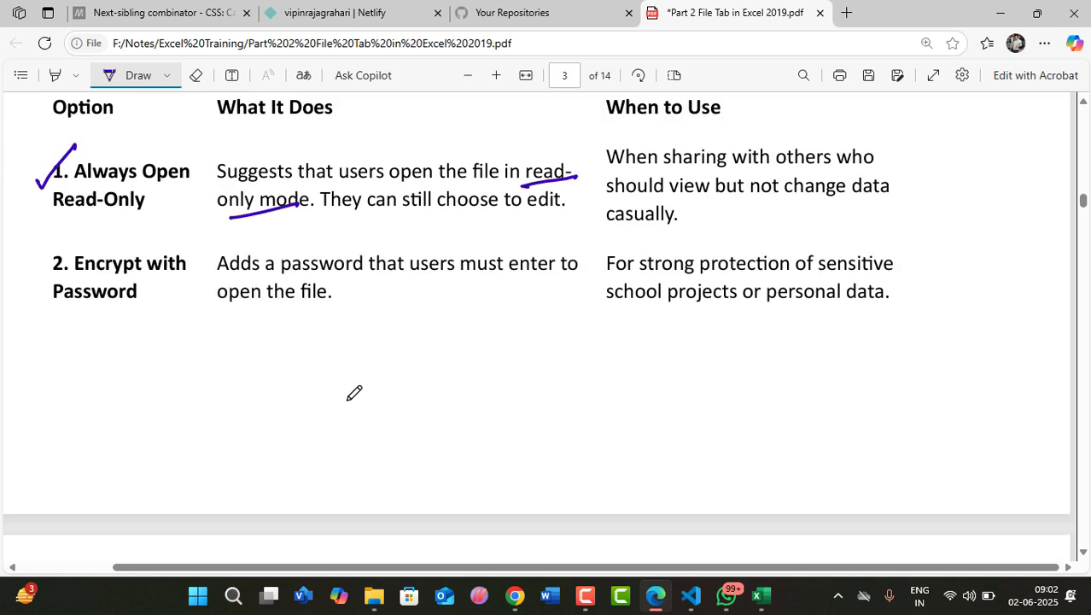
scroll(356, 389, down, 1)
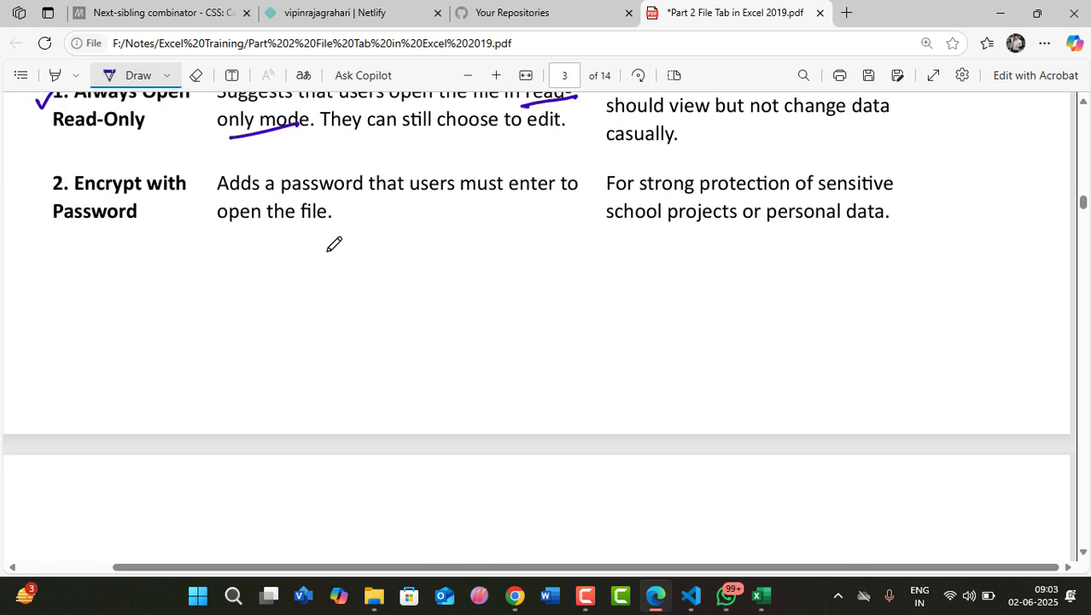
drag(318, 240, 362, 216)
drag(310, 170, 357, 151)
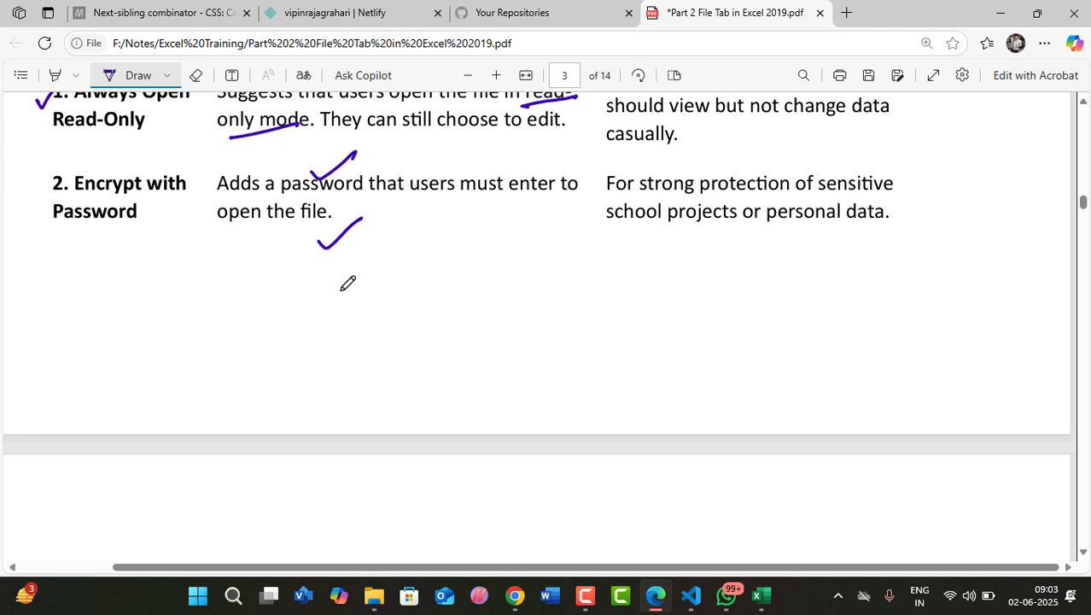
Step: Circle "3. Protect Current Sheet" on page 4 and draw a tick below "password" in its description
scroll(346, 280, down, 5)
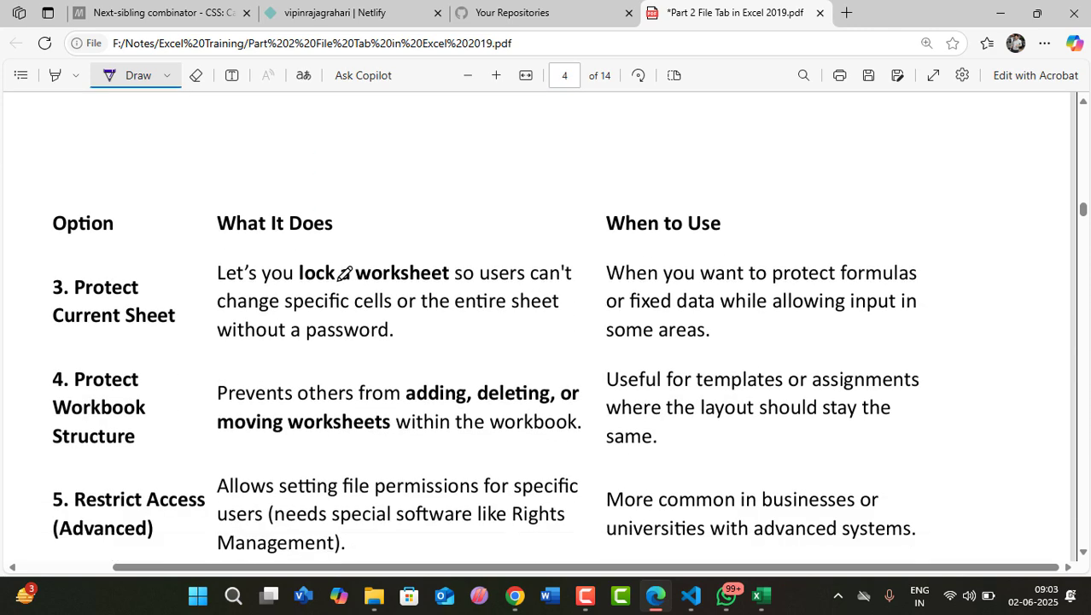
scroll(344, 273, down, 1)
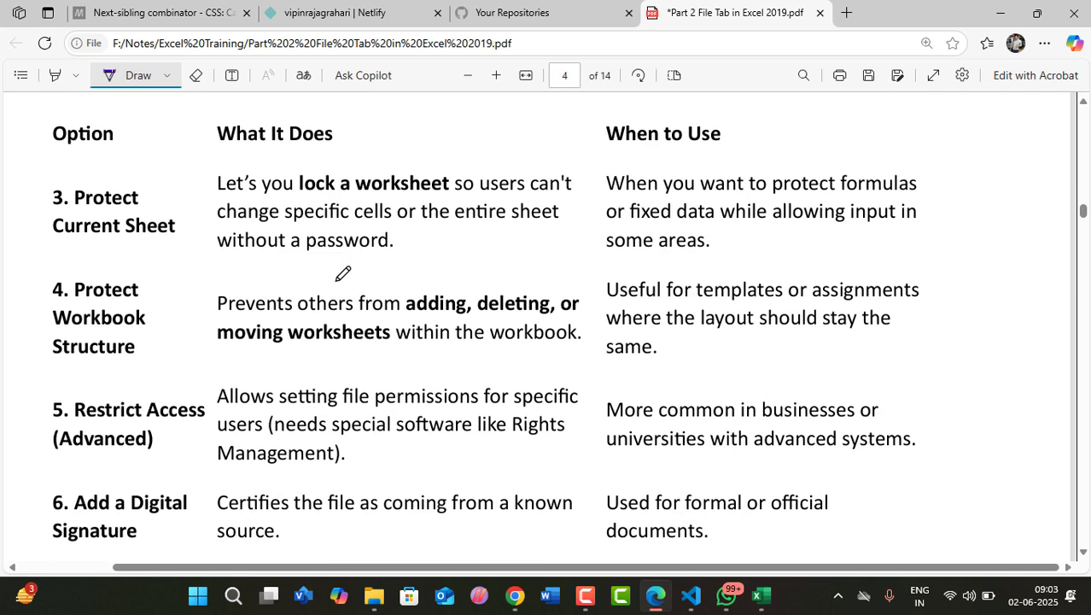
mouse_move(141, 183)
mouse_down()
mouse_move(45, 224)
mouse_move(164, 242)
mouse_move(92, 188)
mouse_up()
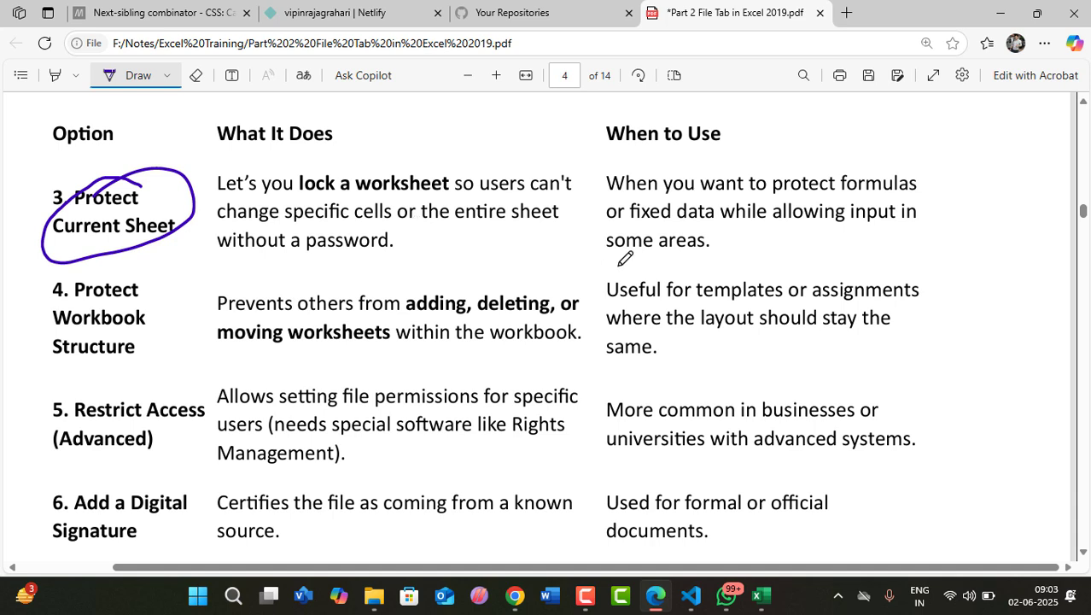
drag(331, 266, 357, 267)
Step: Circle "4. Protect Workbook Structure" and draw ticks at "adding", "deleting" and "moving worksheets" in its description
scroll(360, 263, down, 2)
scroll(360, 263, up, 2)
mouse_move(119, 266)
mouse_down()
mouse_move(43, 308)
mouse_move(106, 374)
mouse_move(151, 294)
mouse_move(109, 264)
mouse_up()
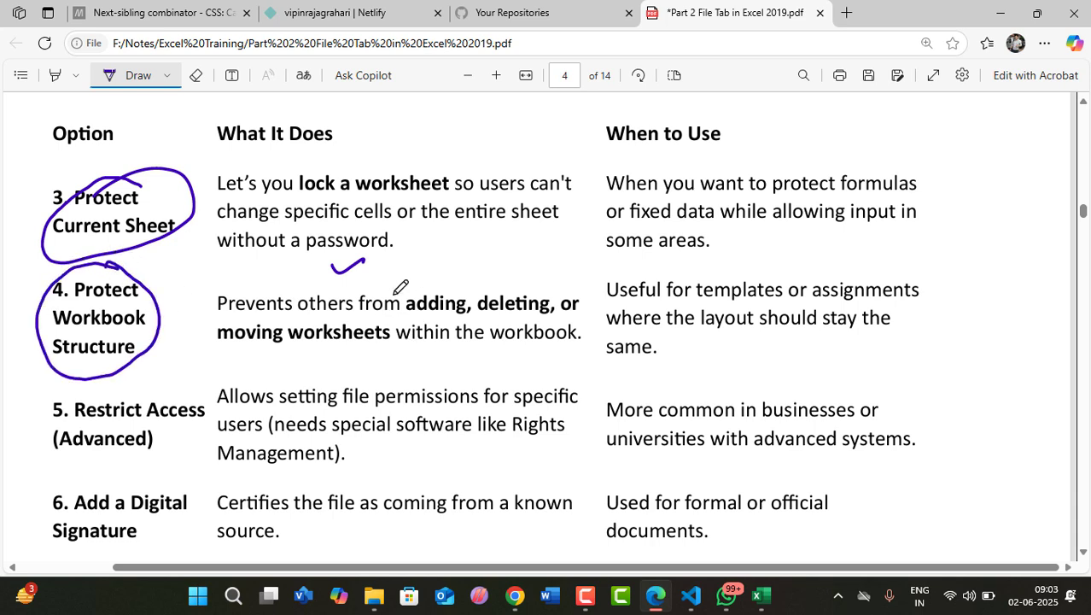
drag(438, 284, 552, 270)
drag(322, 362, 361, 345)
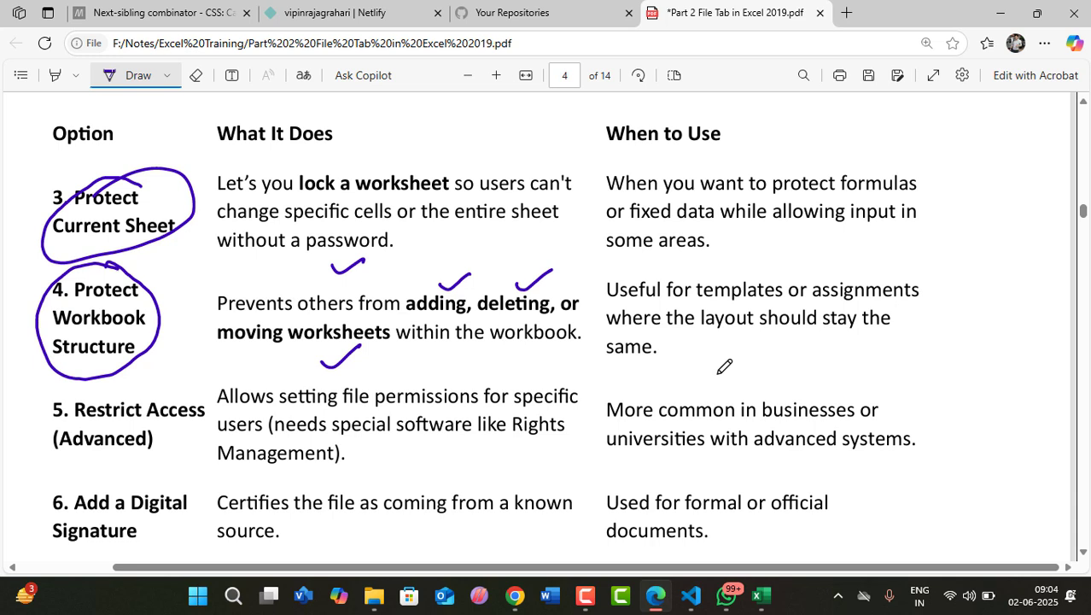
Step: Switch to Excel and view the Protect Workbook options for Book1, returning to the worksheet without choosing one
click(761, 596)
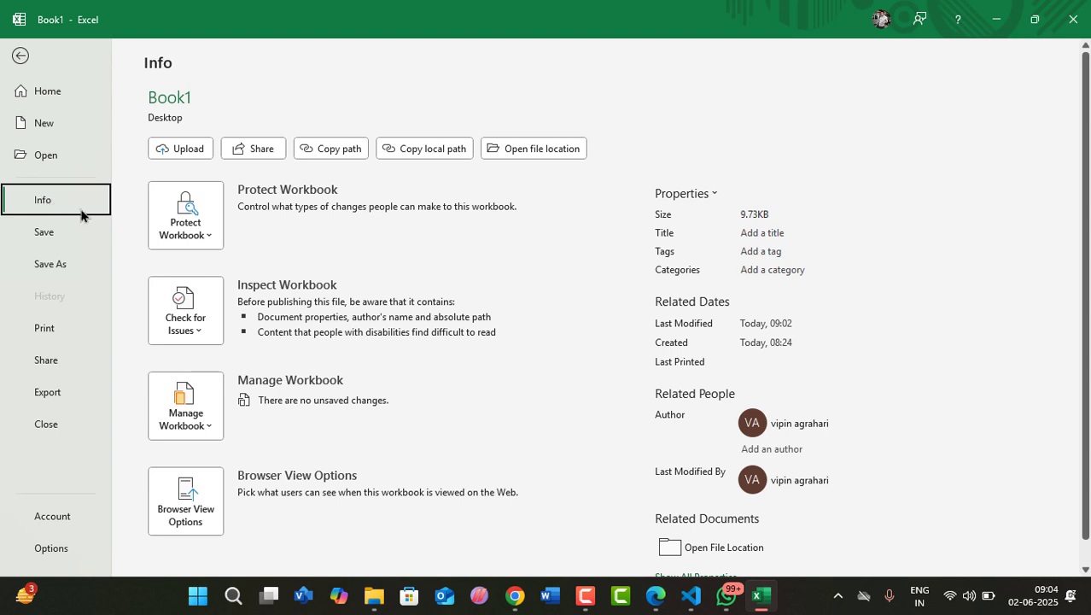
click(177, 232)
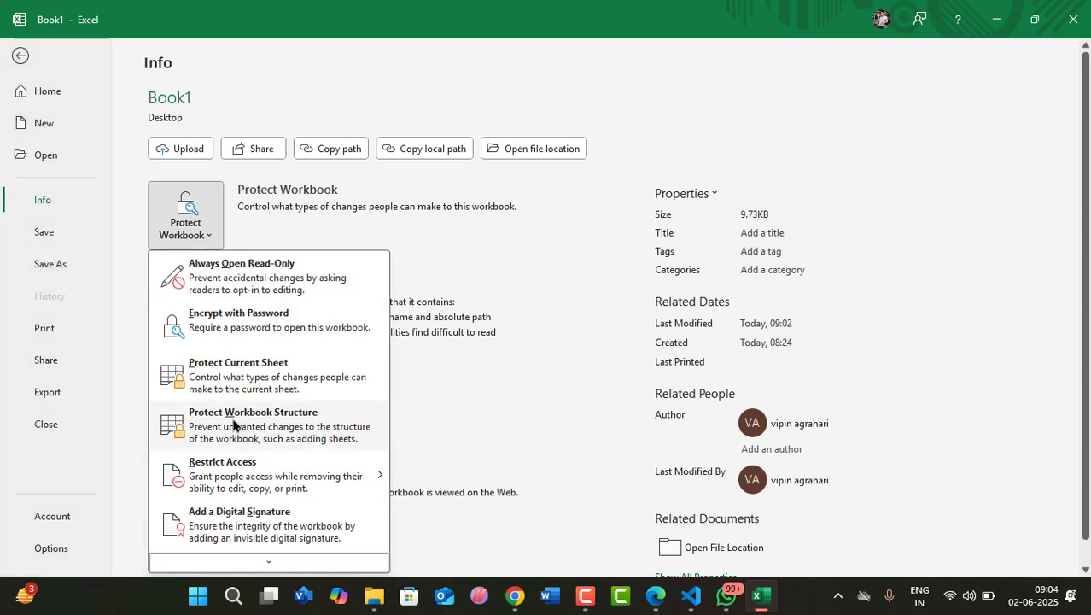
click(19, 56)
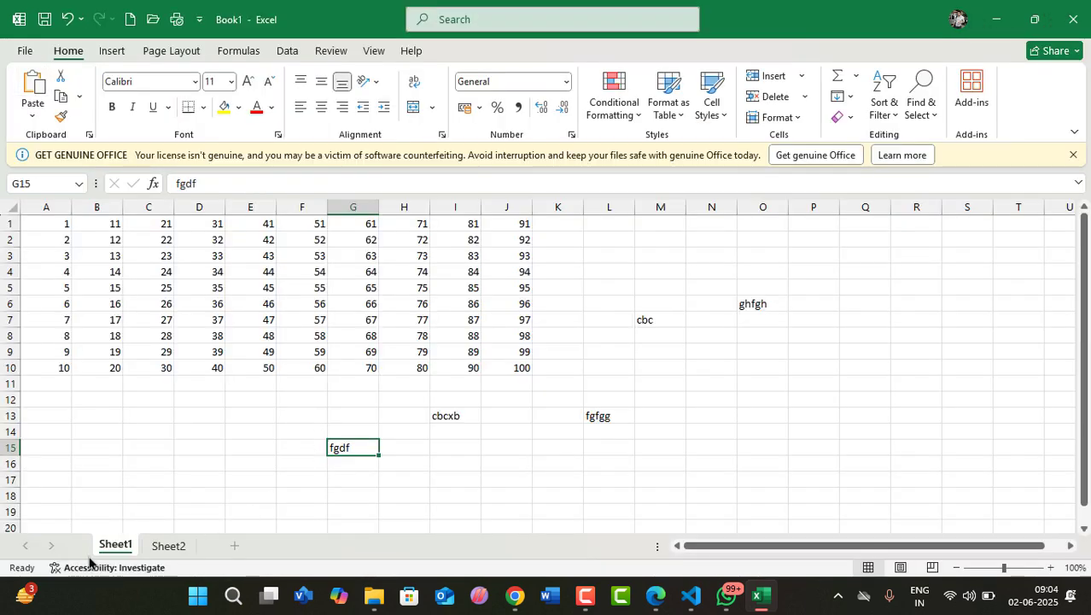
Step: Add a new worksheet after Sheet1 and reorder the sheets as Sheet1, Sheet2, Sheet3
click(170, 547)
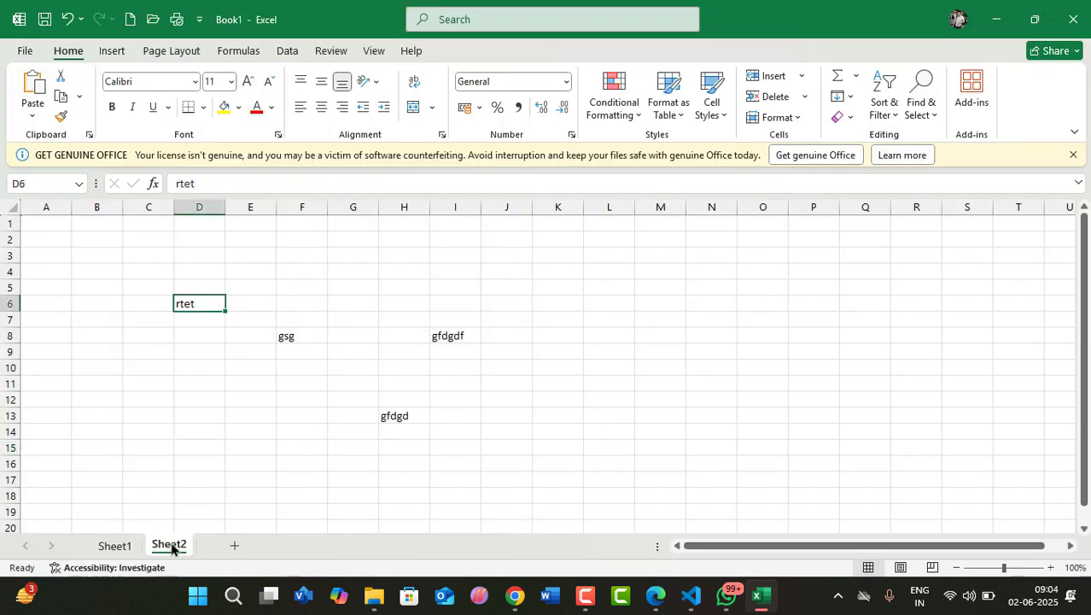
click(120, 546)
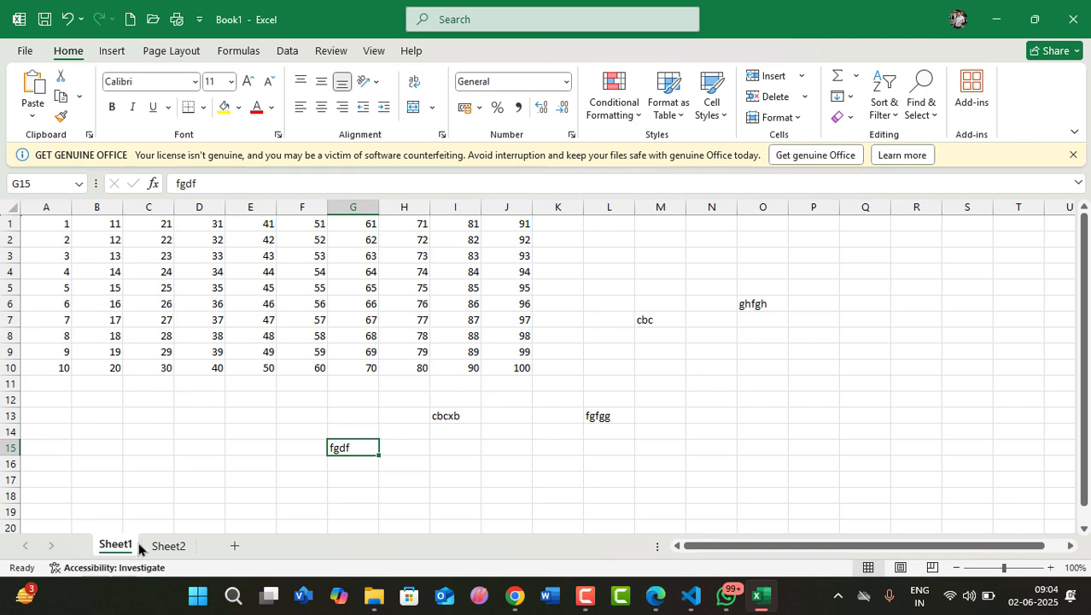
click(235, 547)
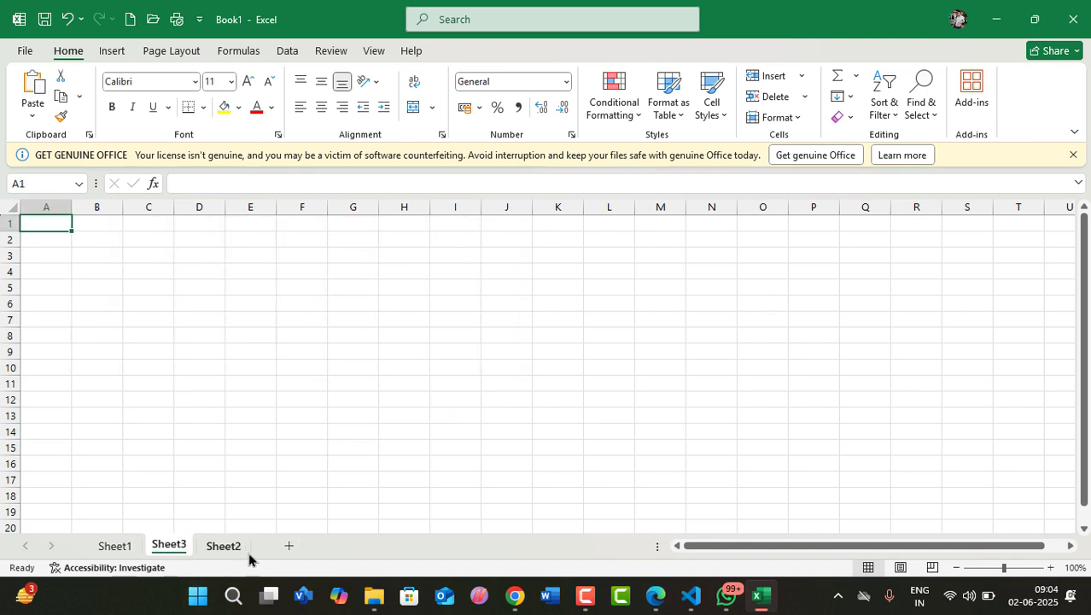
mouse_move(168, 545)
mouse_down()
mouse_move(246, 540)
mouse_move(224, 555)
mouse_move(173, 545)
mouse_move(114, 556)
mouse_up()
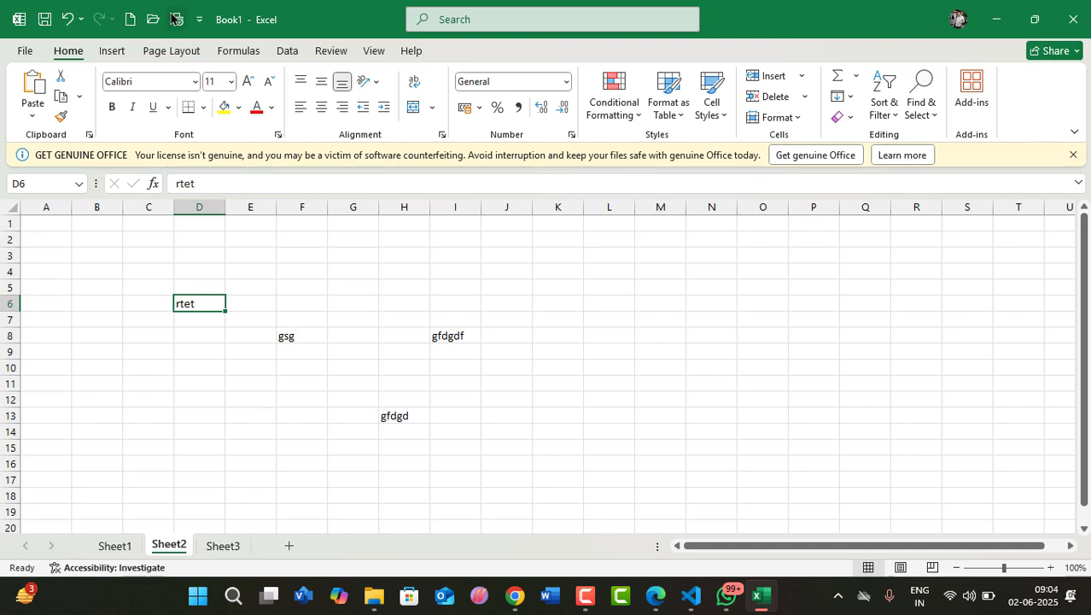
Step: Protect the workbook structure of Book1, entering and re-entering the protection password
click(24, 51)
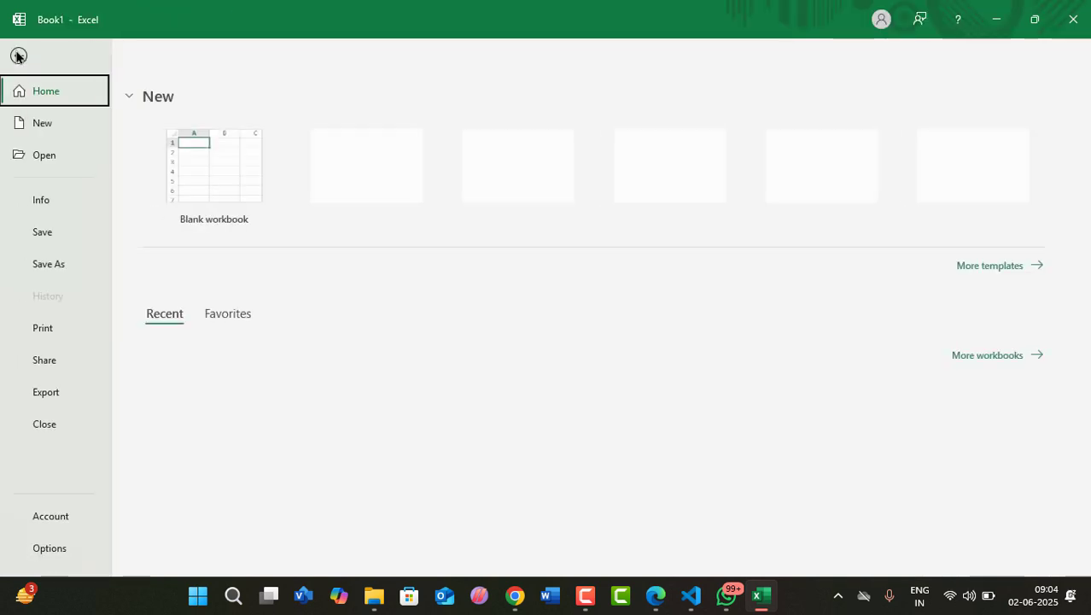
click(37, 200)
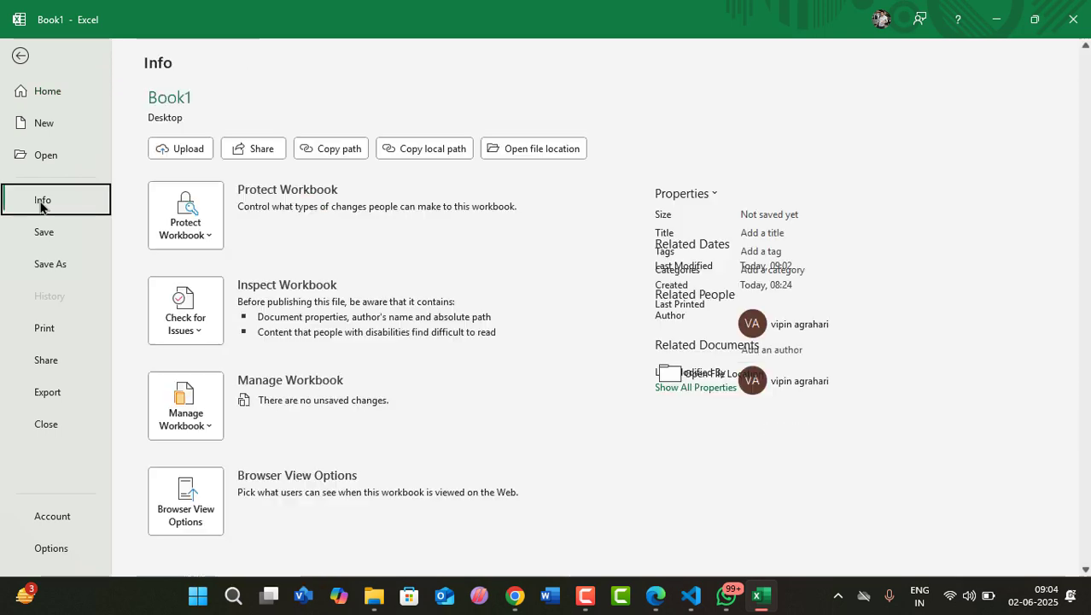
click(197, 243)
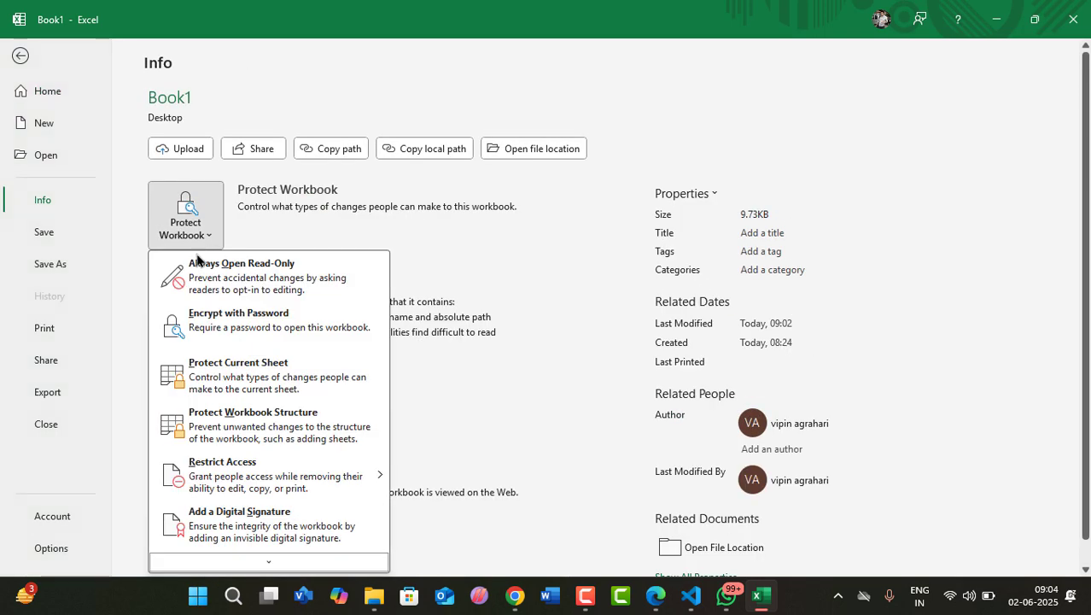
click(257, 431)
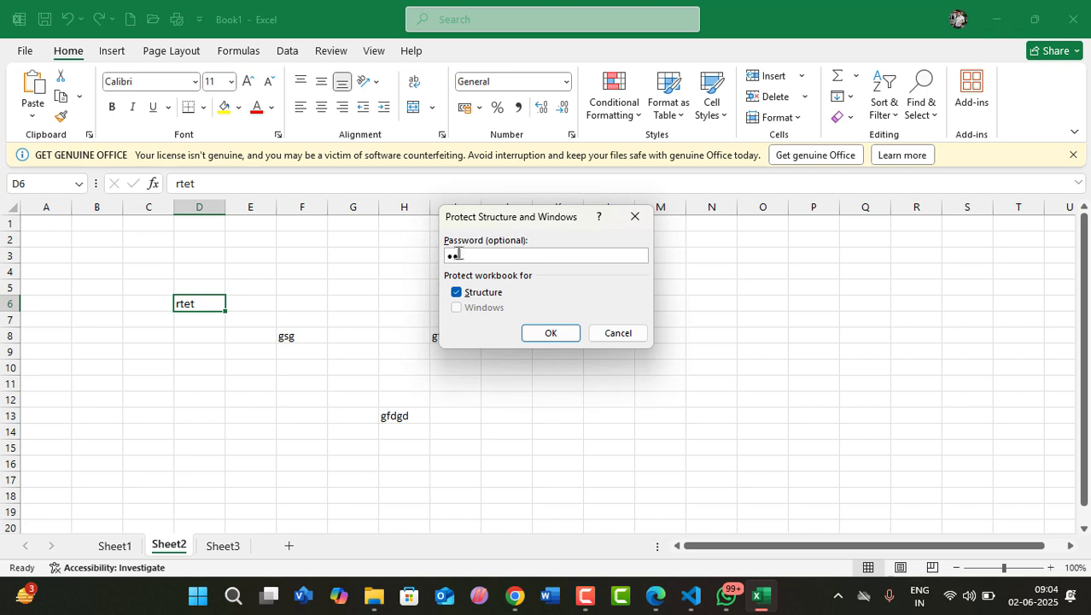
click(545, 338)
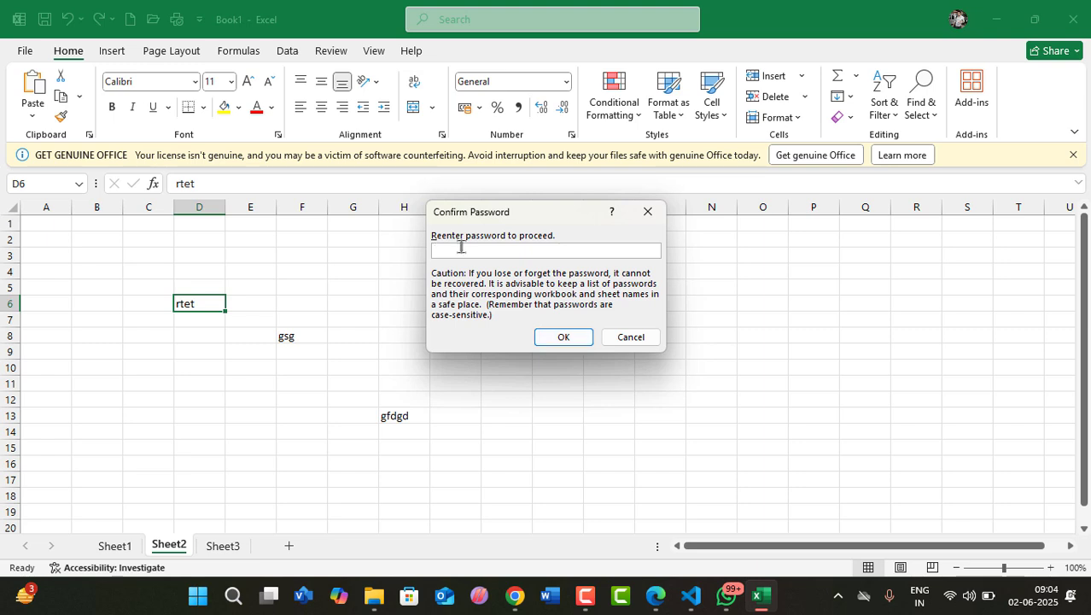
click(570, 342)
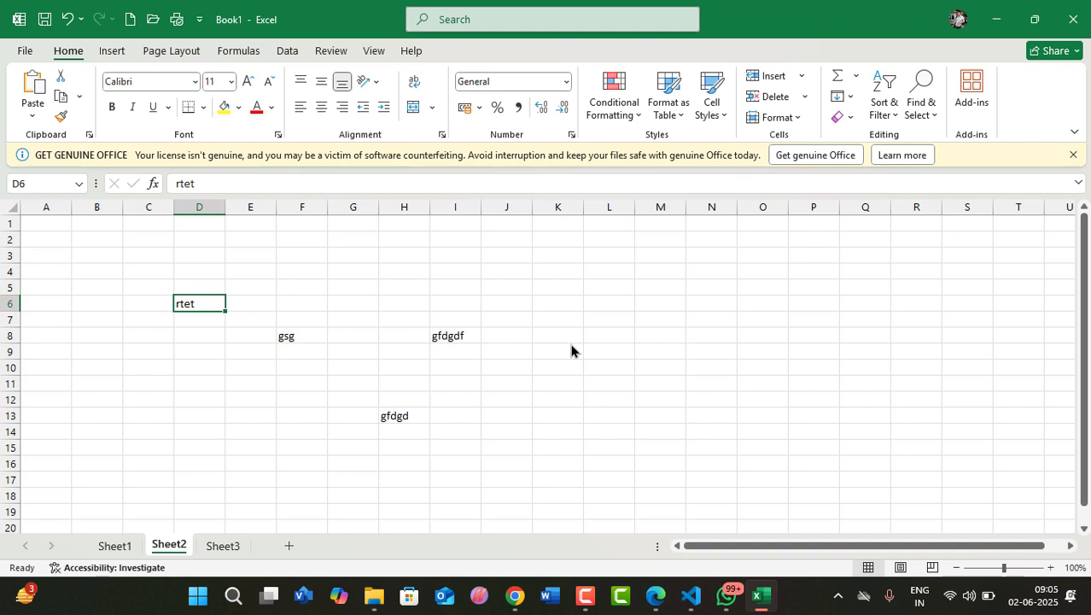
Step: Check cell selection, switching between worksheets and the availability of adding a new sheet in the structure-protected workbook
click(405, 275)
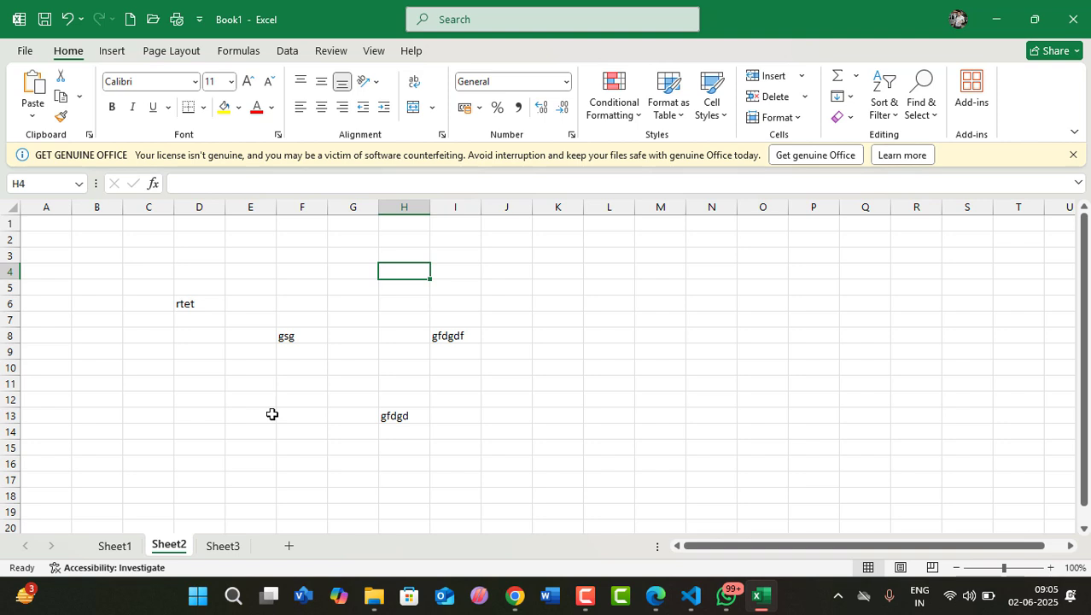
click(114, 546)
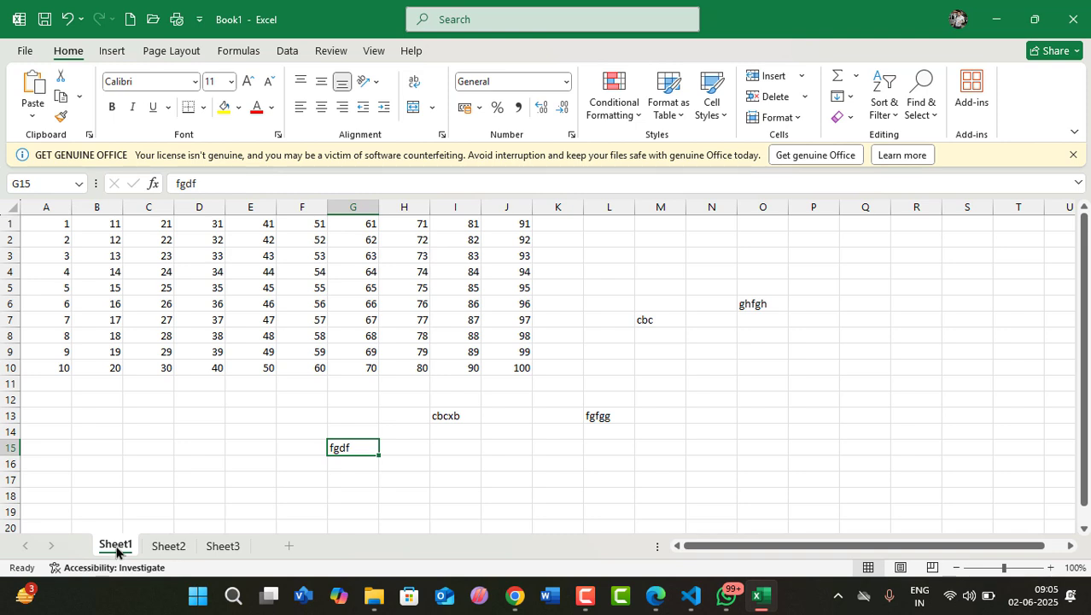
click(231, 548)
click(123, 549)
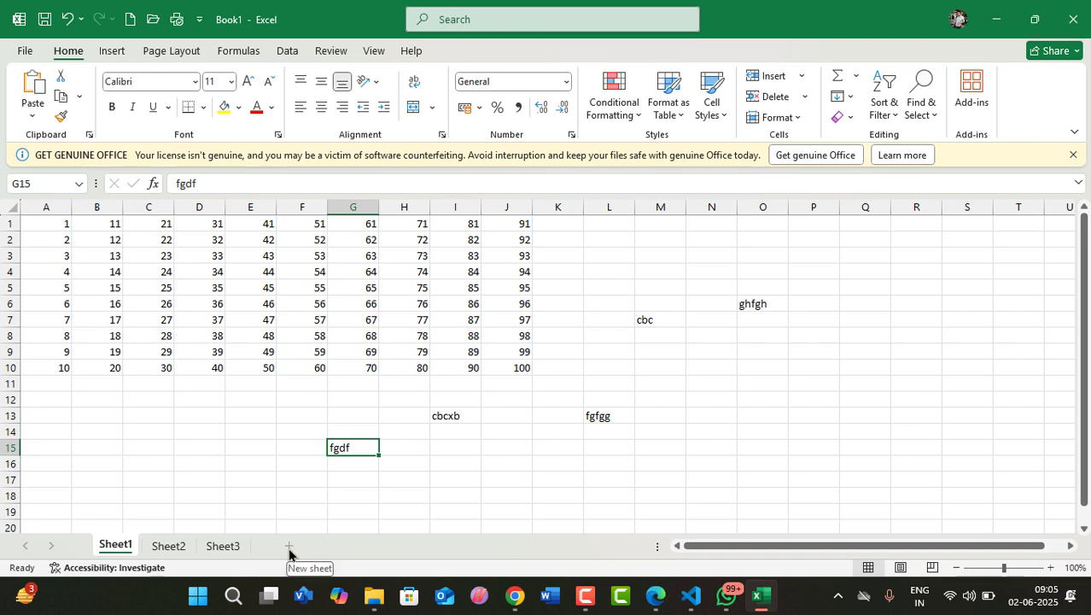
Step: Enter "fdgdf" in cell F17 of Sheet1
click(281, 479)
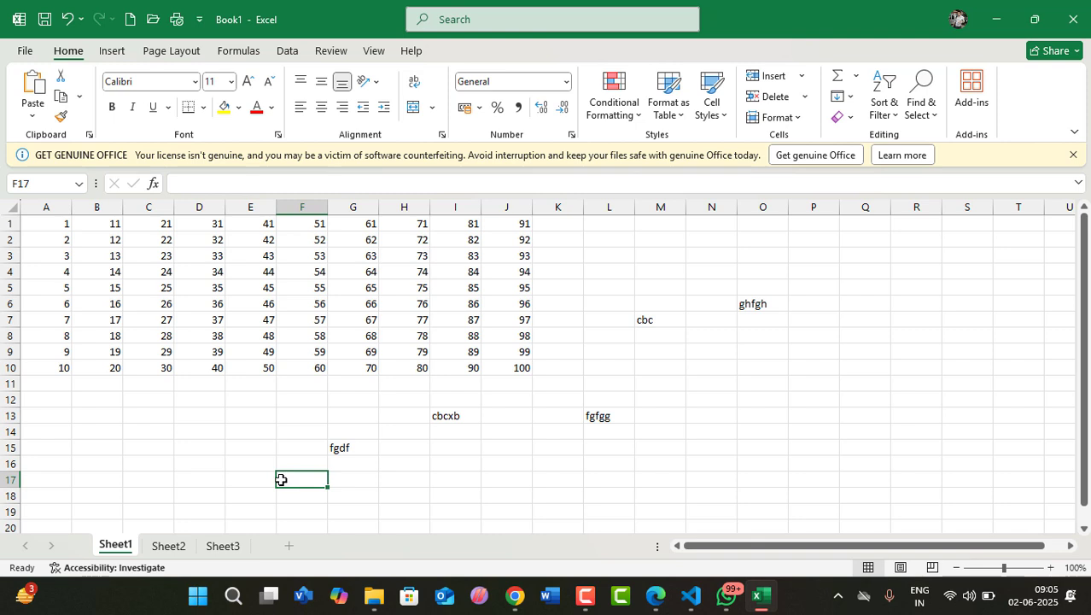
text(fdgdf)
click(485, 475)
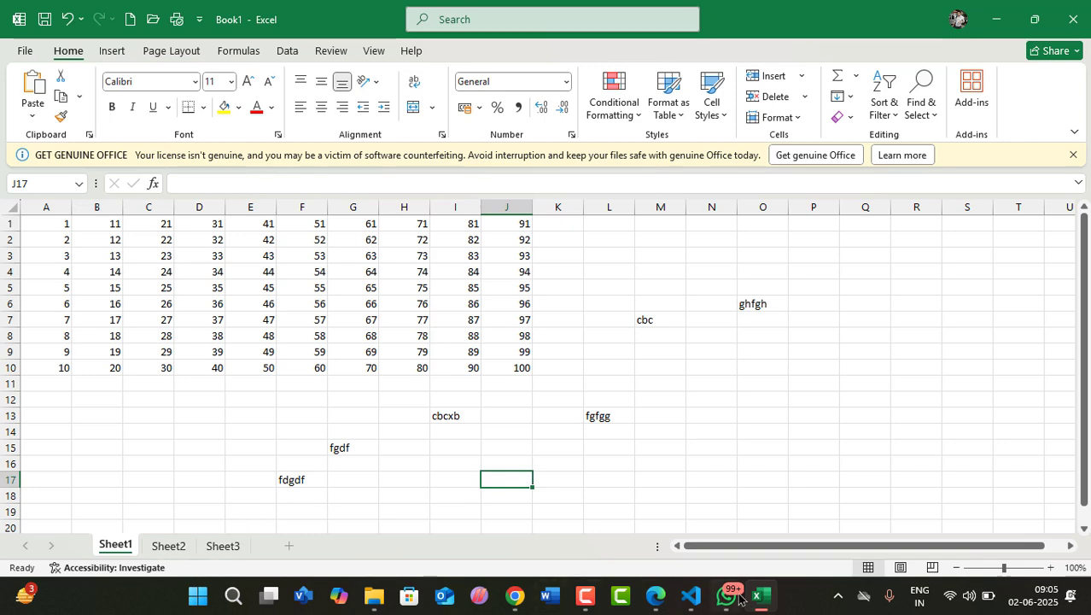
Step: Switch to the PDF notes in Edge and draw ticks at "5. Restrict Access" and below "Management" in its description
click(657, 597)
scroll(525, 488, down, 1)
scroll(525, 489, down, 1)
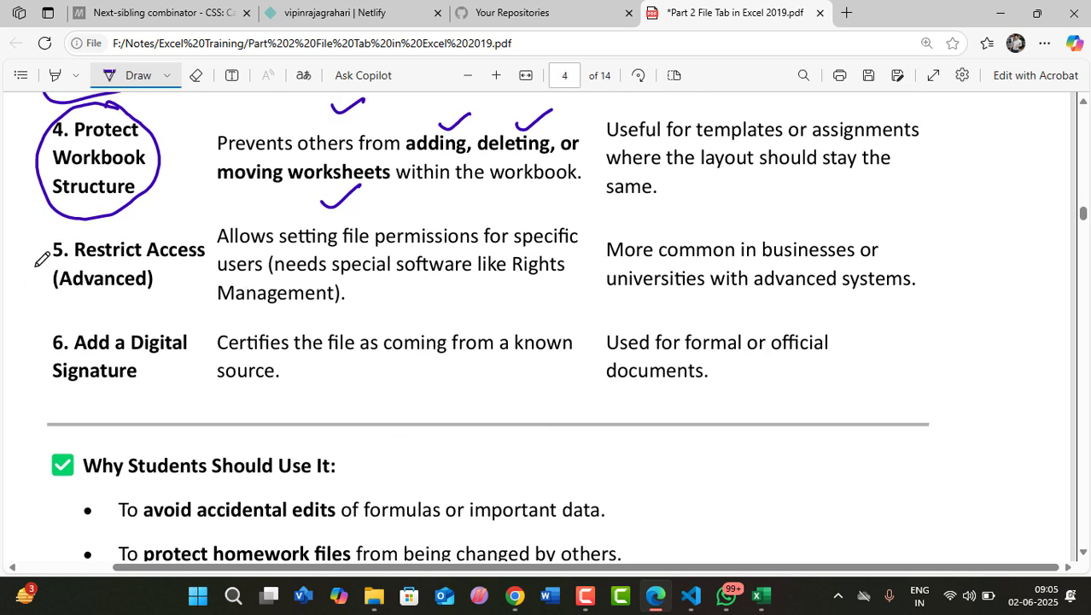
drag(37, 263, 76, 234)
mouse_move(332, 313)
mouse_down()
mouse_move(340, 322)
mouse_move(373, 298)
mouse_up()
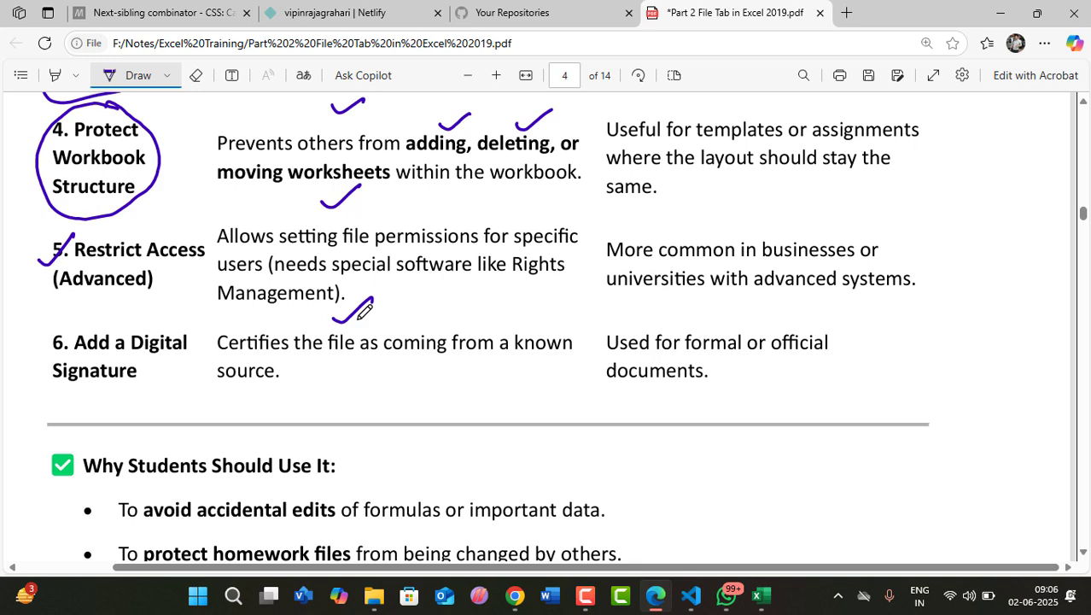
Step: Switch to Excel and view the Restrict Access choices among the Protect Workbook options on the Info page
click(759, 595)
click(23, 47)
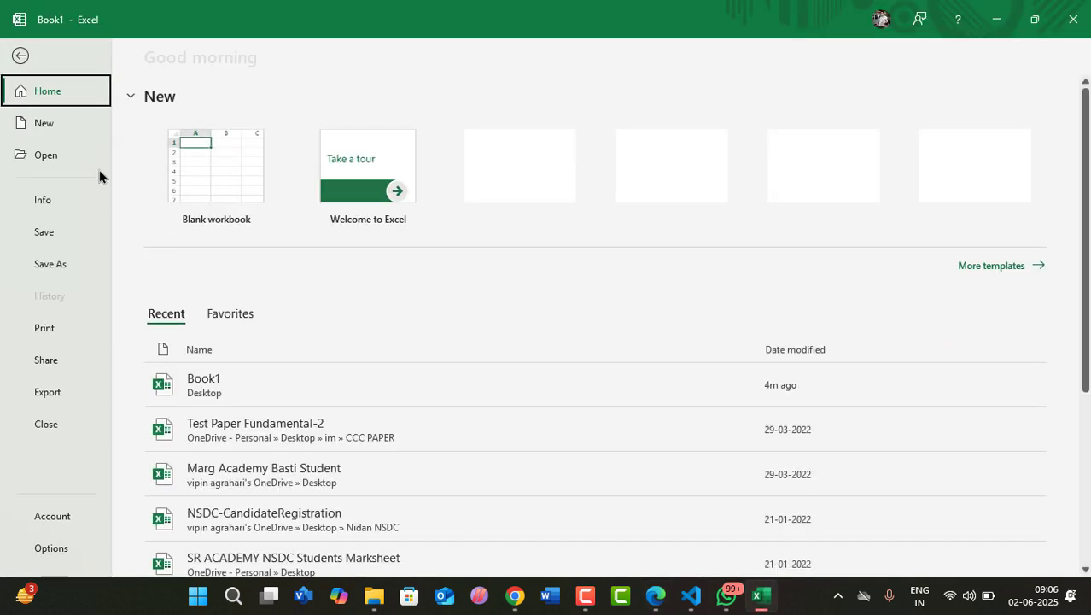
click(44, 202)
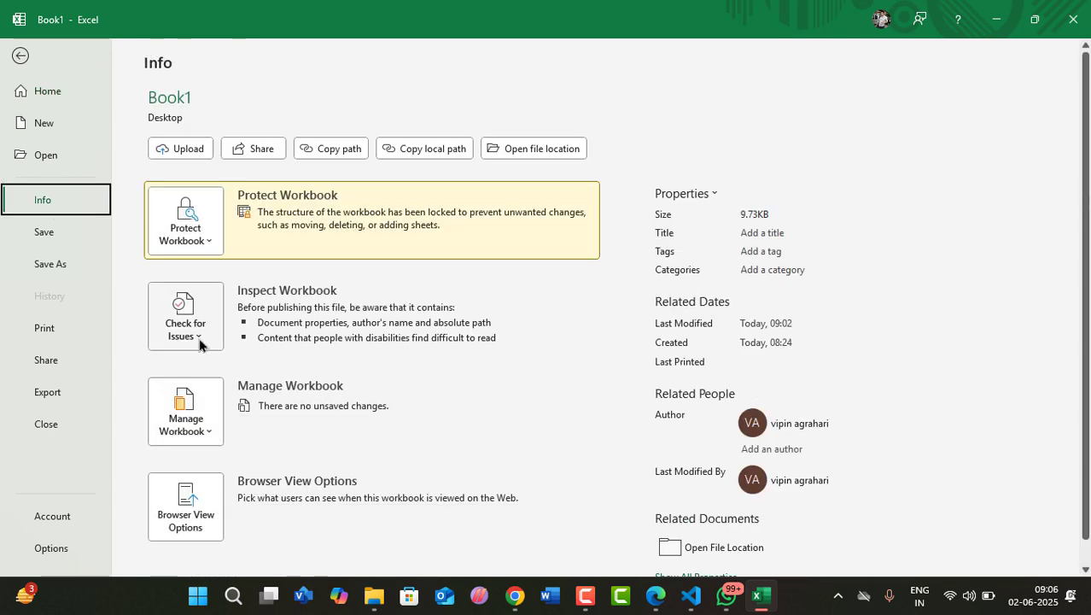
click(201, 246)
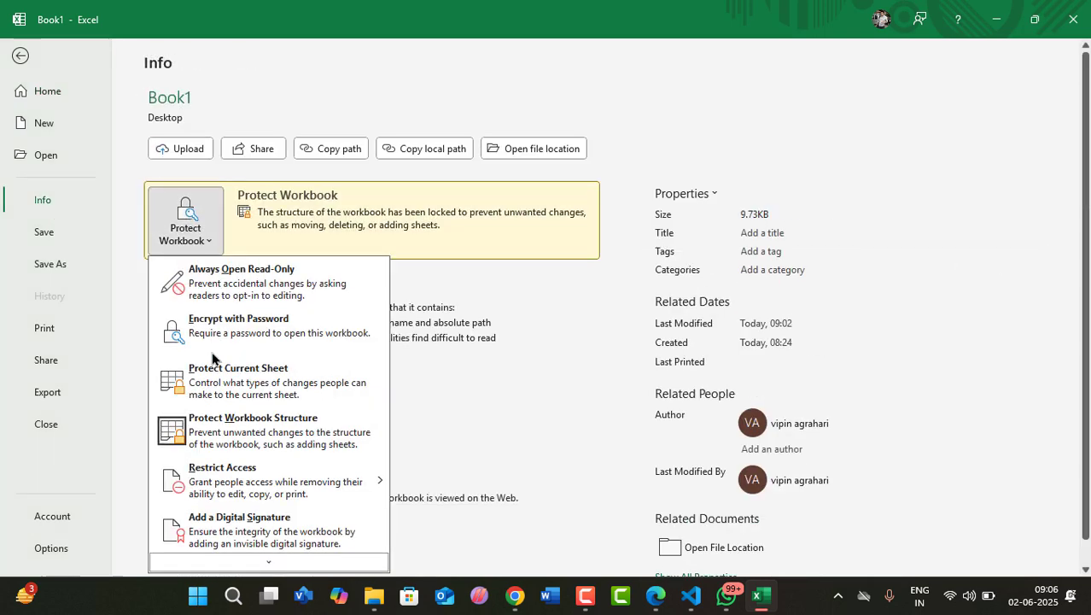
mouse_move(228, 489)
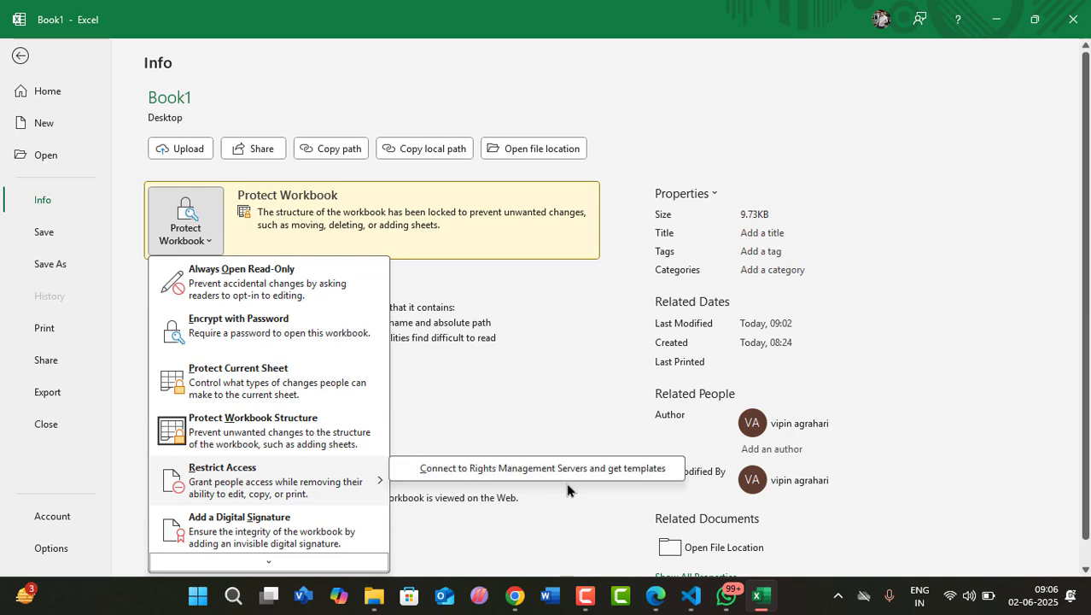
Step: View the Add a Digital Signature dialog for Book1 and close it without signing
click(319, 528)
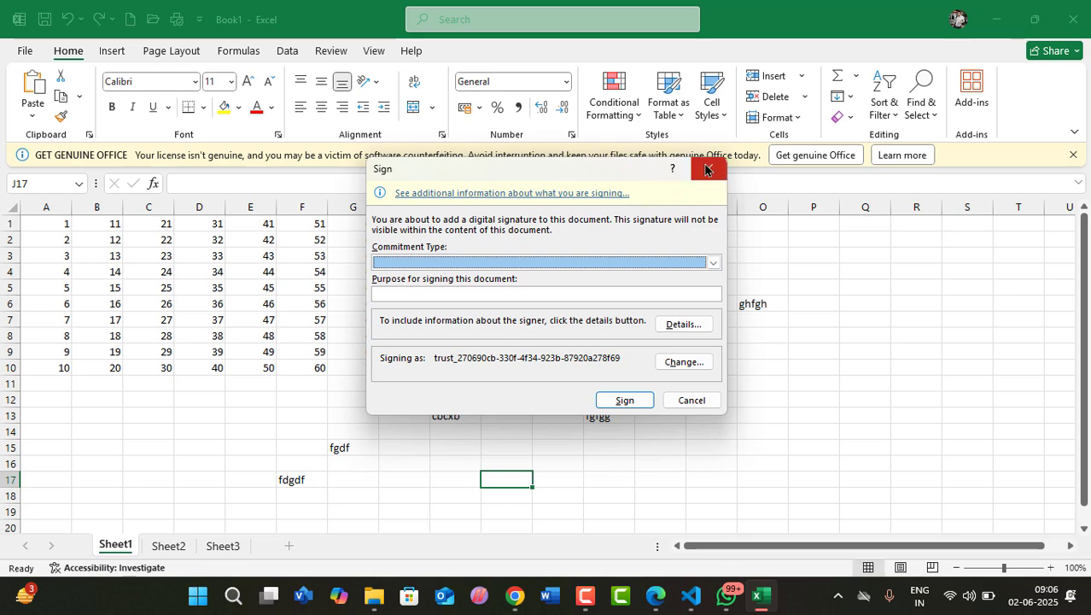
click(705, 169)
click(29, 53)
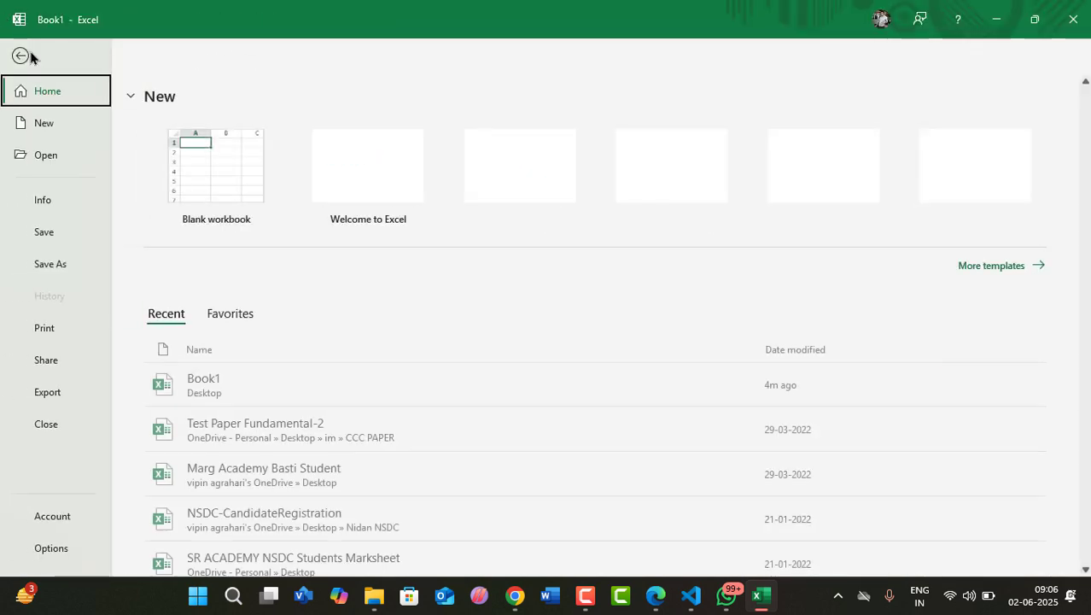
click(28, 55)
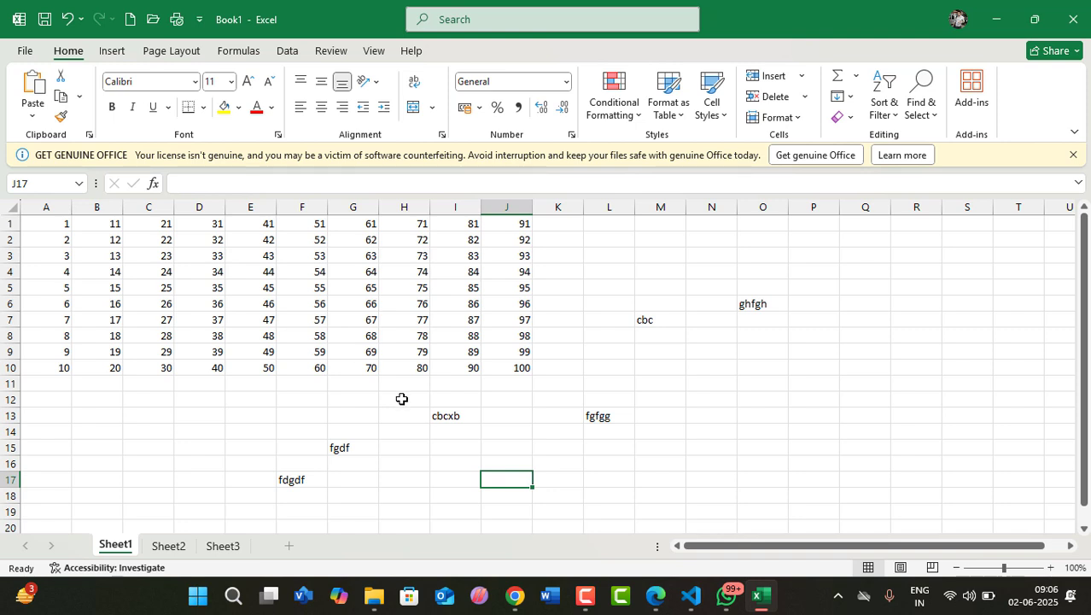
mouse_move(759, 602)
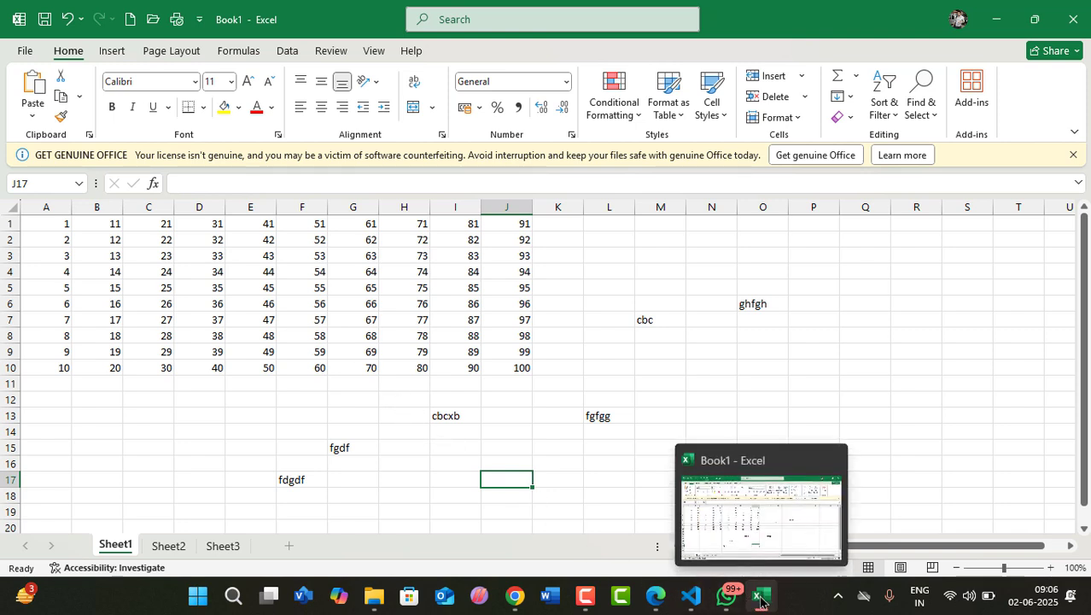
mouse_move(729, 608)
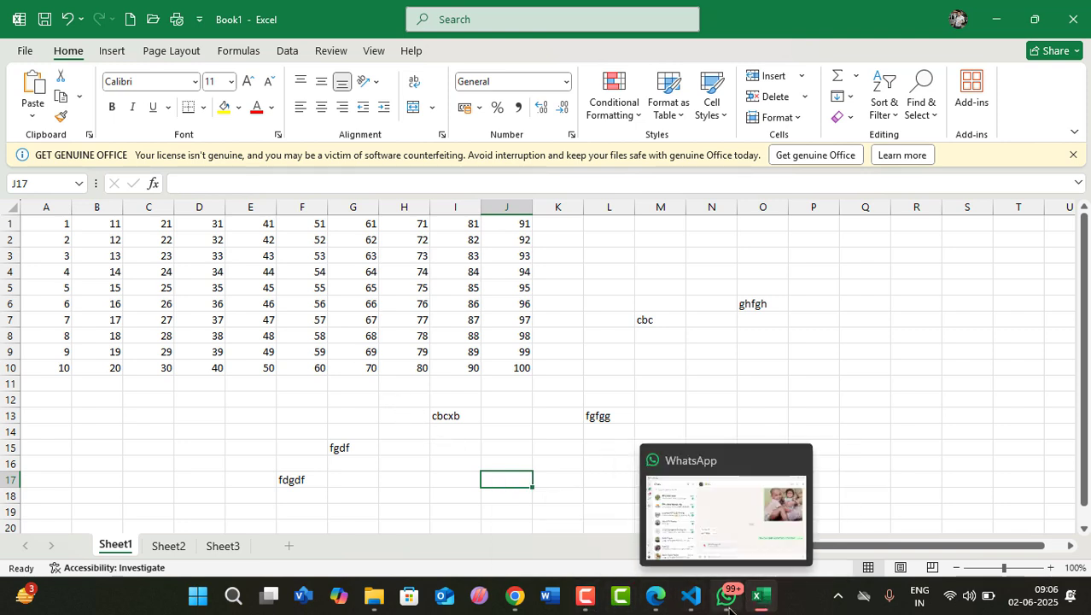
click(517, 598)
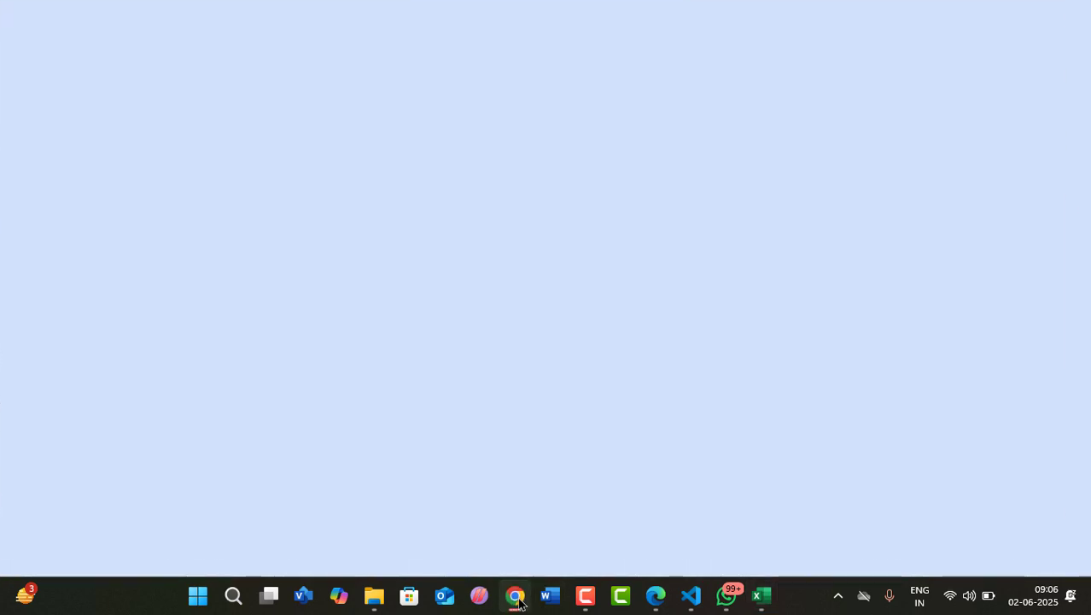
click(516, 598)
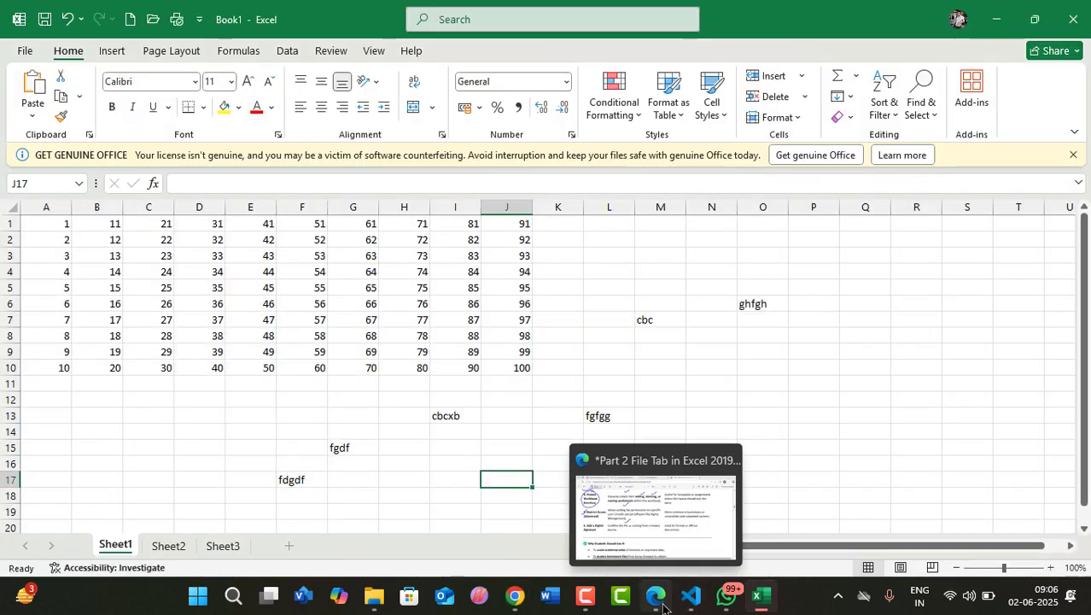
Step: Switch to the PDF notes in Edge, underline "software like Rights" and tick "Management" and "advanced systems" in the Restrict Access row
click(664, 606)
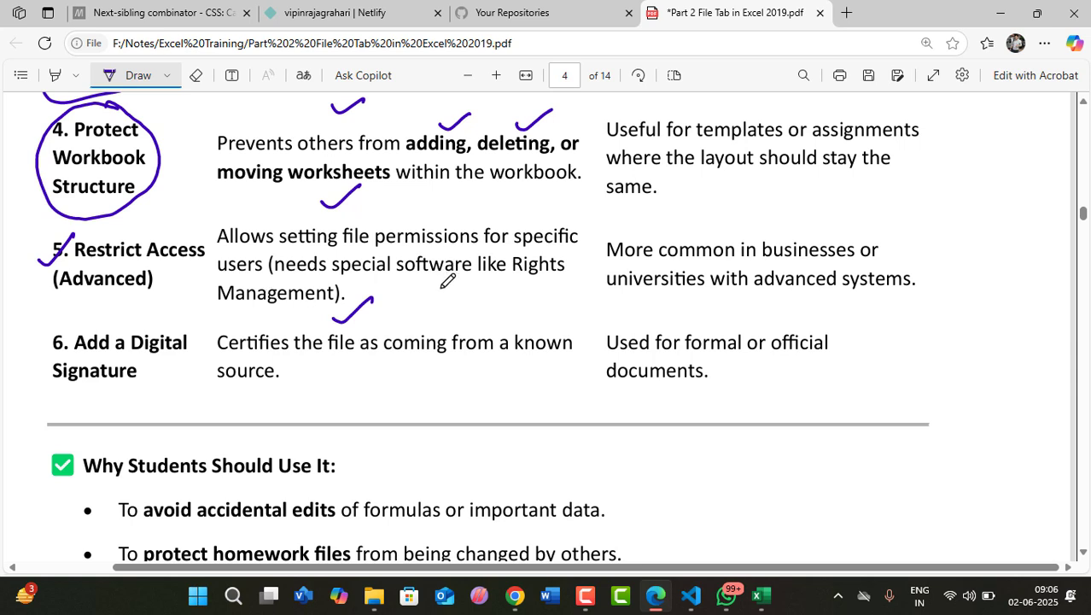
drag(427, 283, 565, 270)
drag(300, 313, 333, 298)
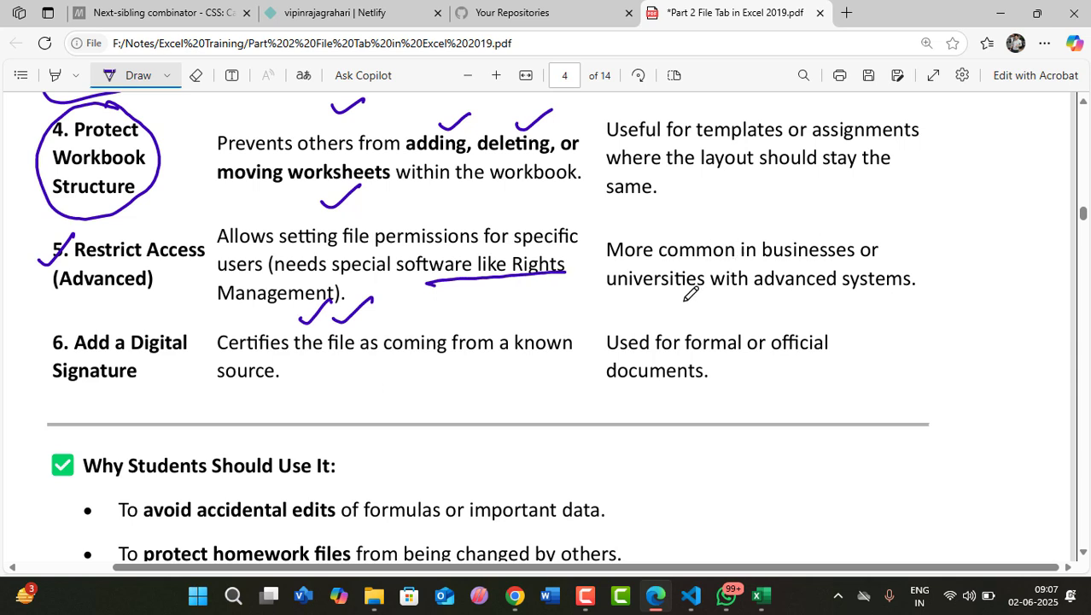
mouse_move(834, 297)
mouse_down()
mouse_move(877, 292)
mouse_move(811, 313)
mouse_up()
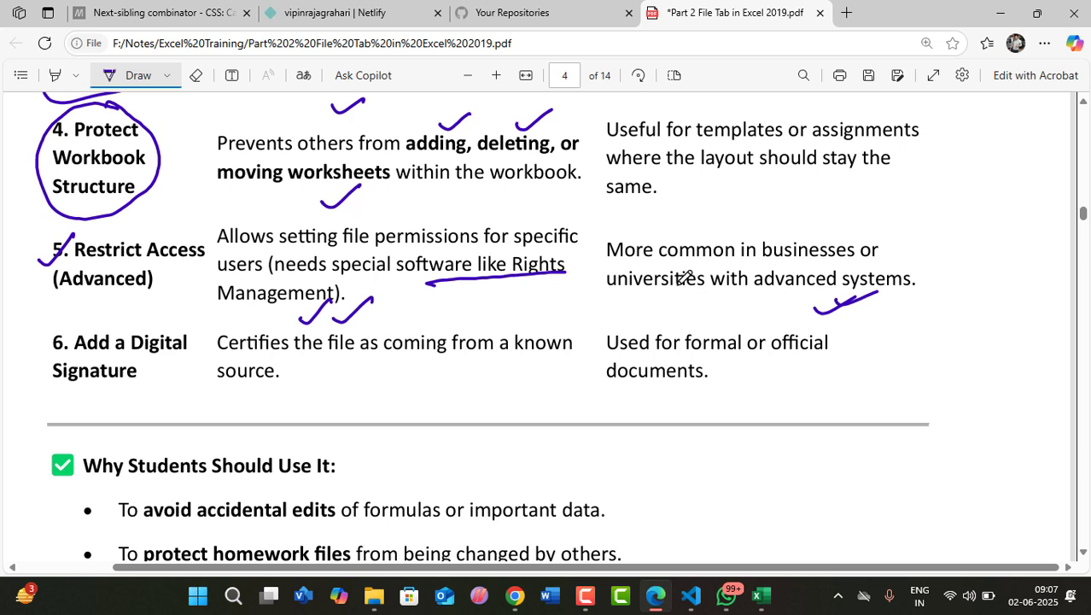
Step: Draw ticks beside "6. Add a Digital Signature" and below "coming" in its description
drag(167, 360, 193, 345)
drag(407, 368, 448, 345)
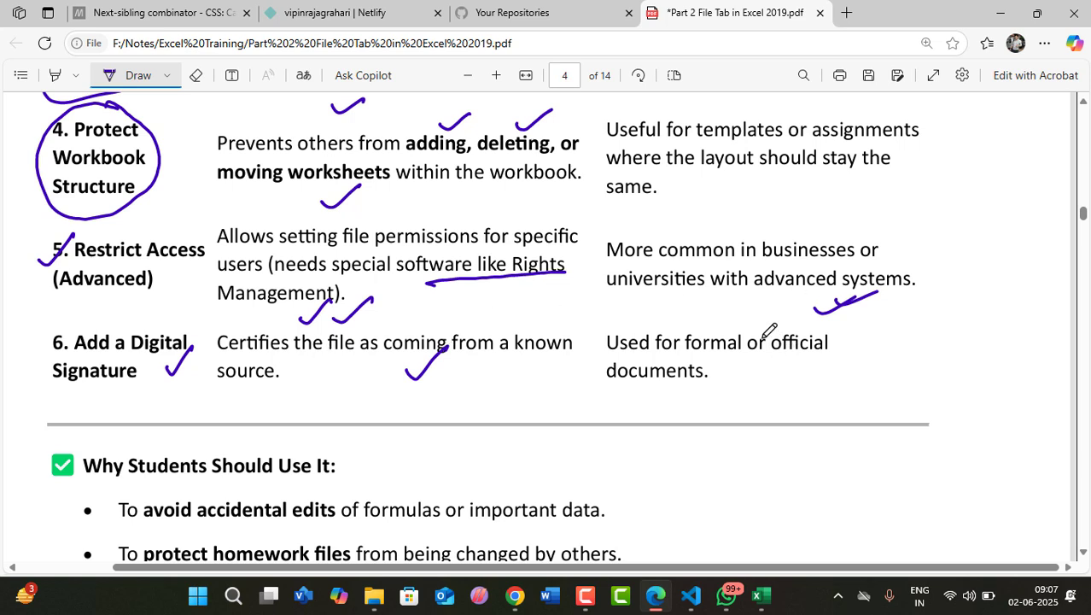
Step: Draw a tick below "official documents" in the Add a Digital Signature row of the PDF notes
drag(728, 396, 787, 369)
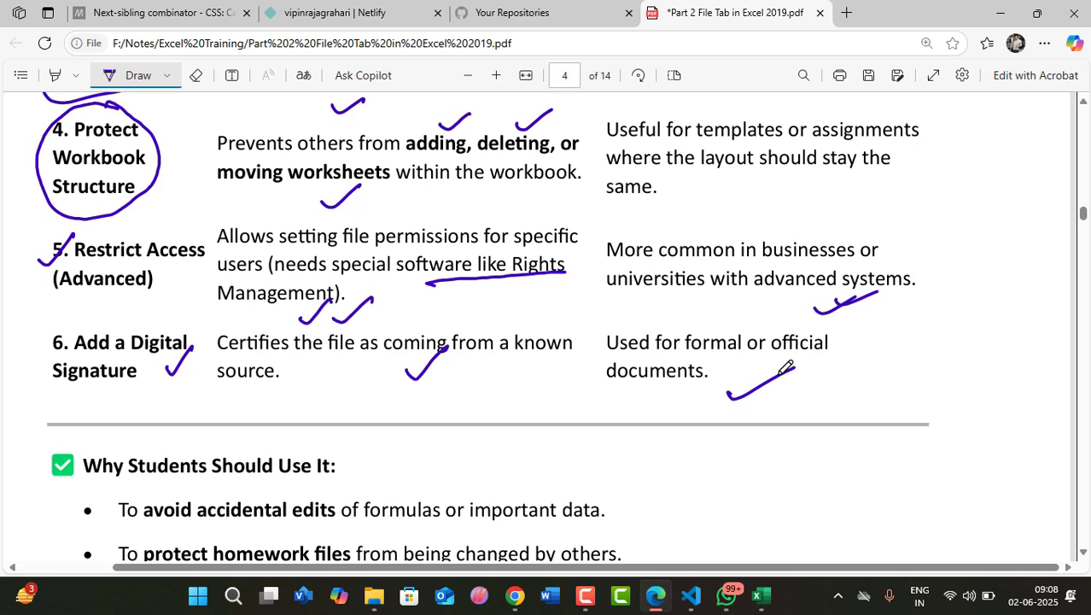
Step: Look through the notes from "Why Students Should Use It" to the Inspect Workbook checks table, and return to "Important Notes"
scroll(638, 352, down, 3)
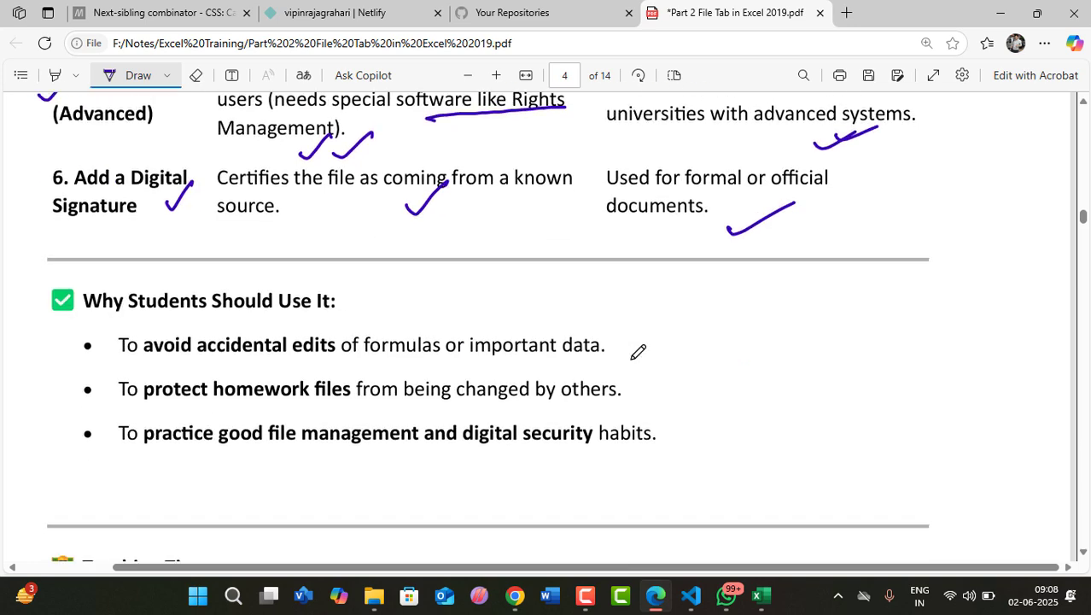
scroll(638, 352, down, 6)
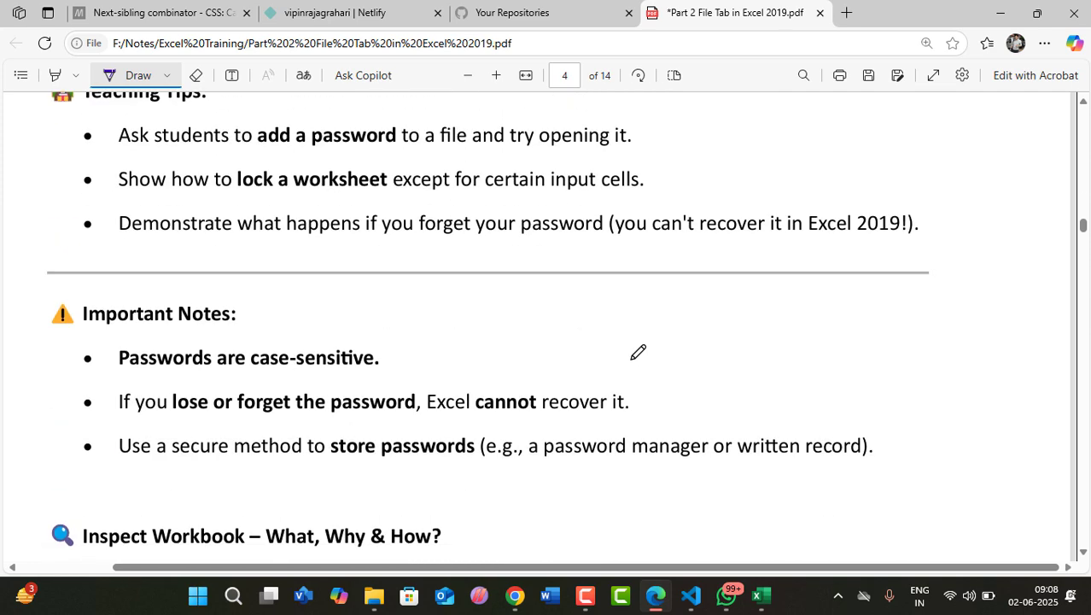
scroll(637, 352, down, 4)
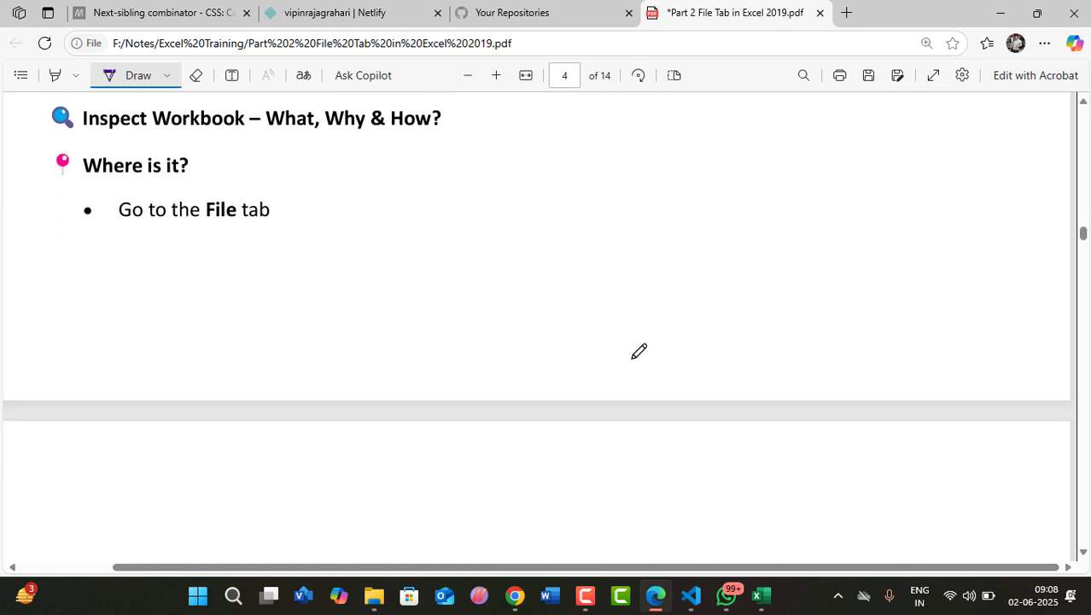
scroll(650, 359, down, 4)
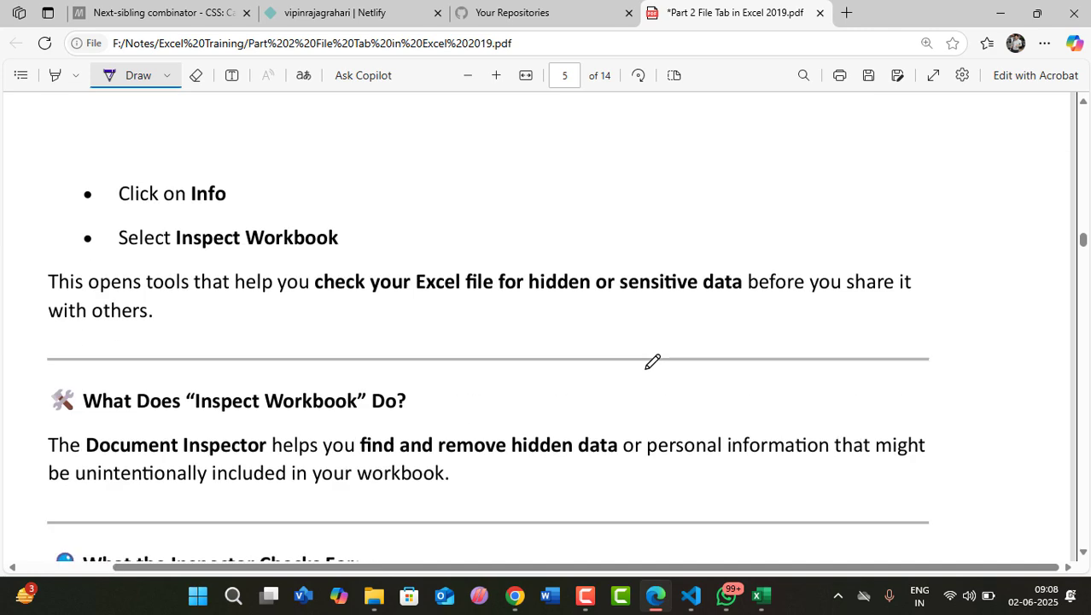
scroll(666, 373, down, 2)
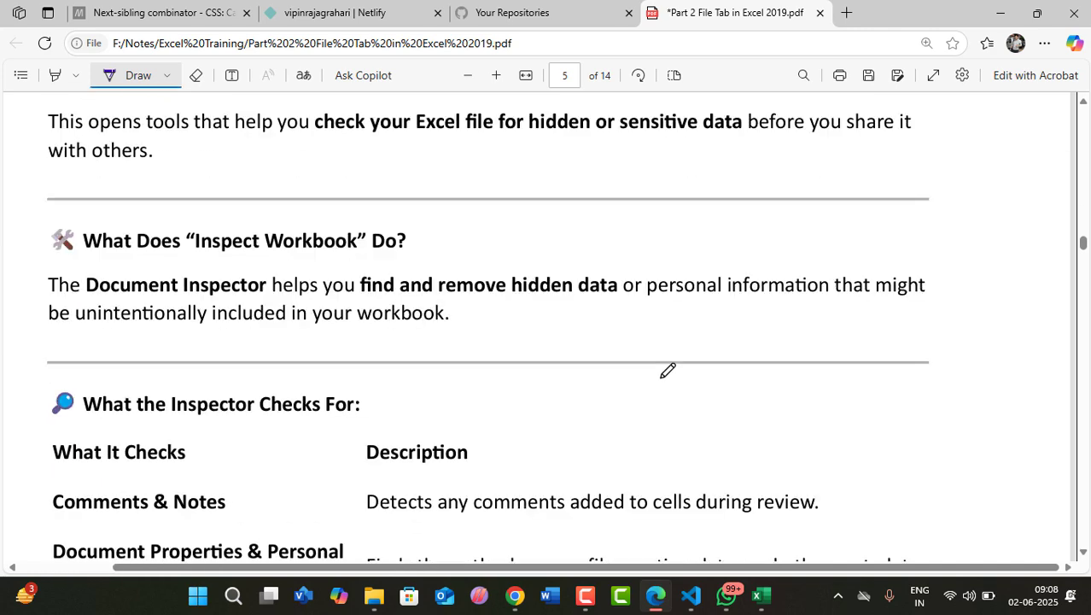
scroll(667, 370, down, 1)
scroll(662, 359, down, 2)
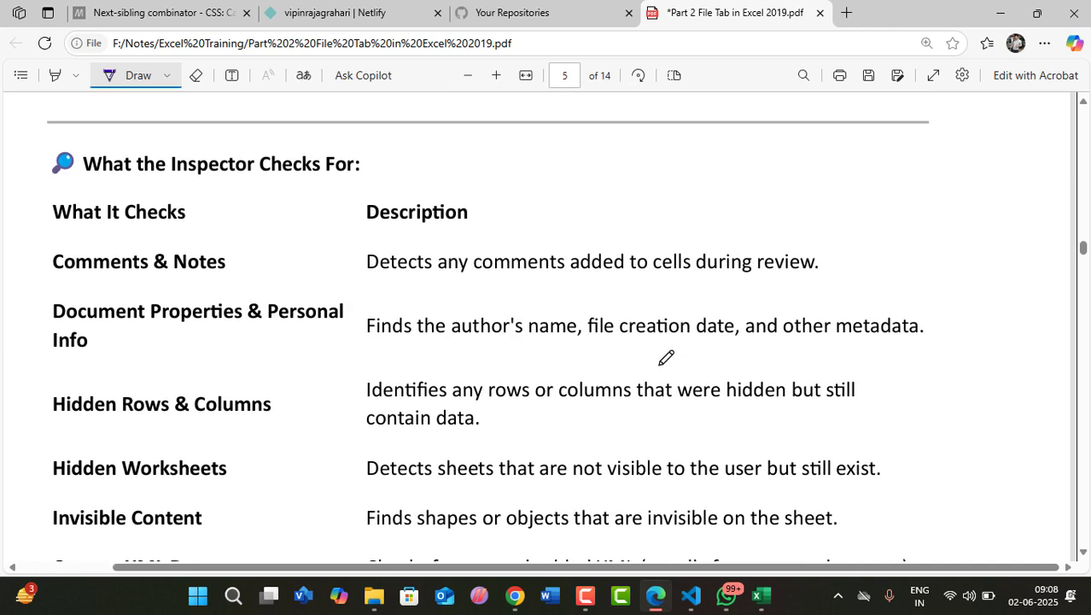
scroll(663, 356, up, 3)
scroll(666, 358, up, 9)
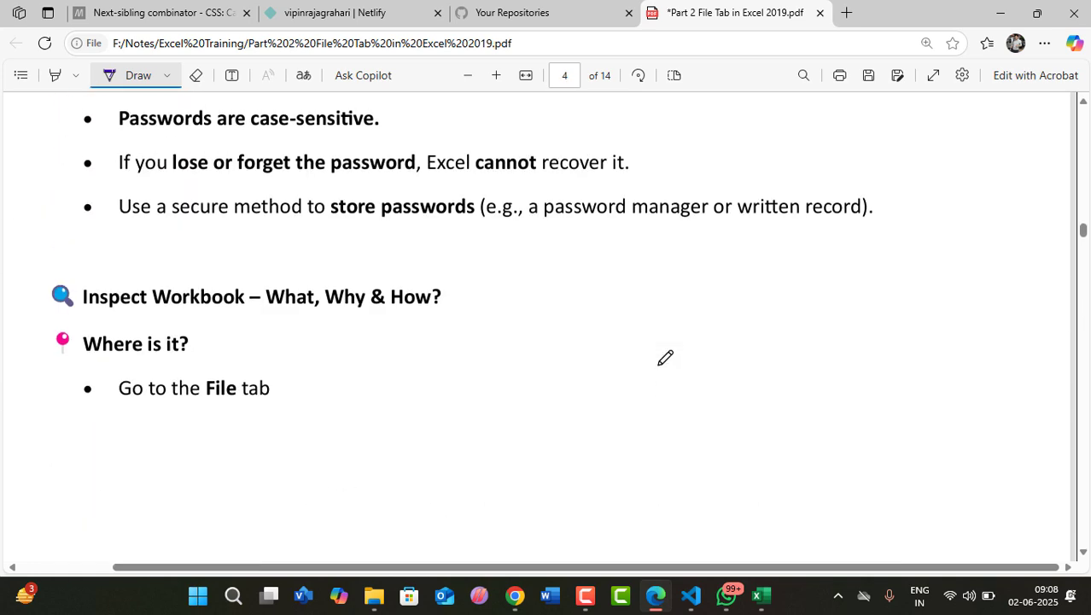
scroll(679, 352, up, 4)
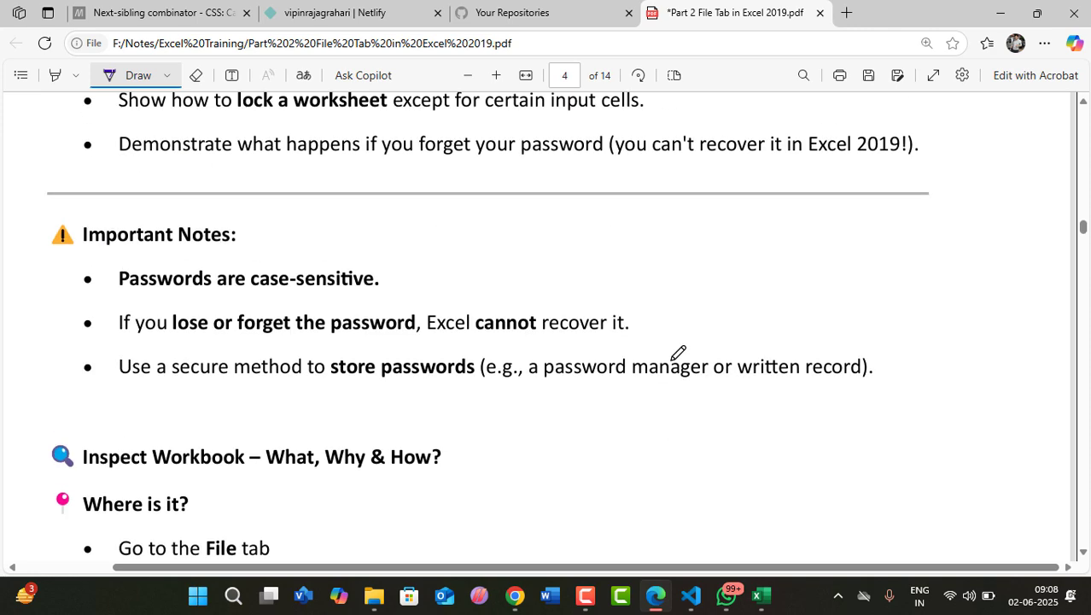
scroll(499, 346, down, 2)
Step: Draw ticks on both sides of "Passwords are case-sensitive" and handwrite the letters A, A and a beside it
drag(72, 287, 109, 270)
drag(394, 281, 431, 257)
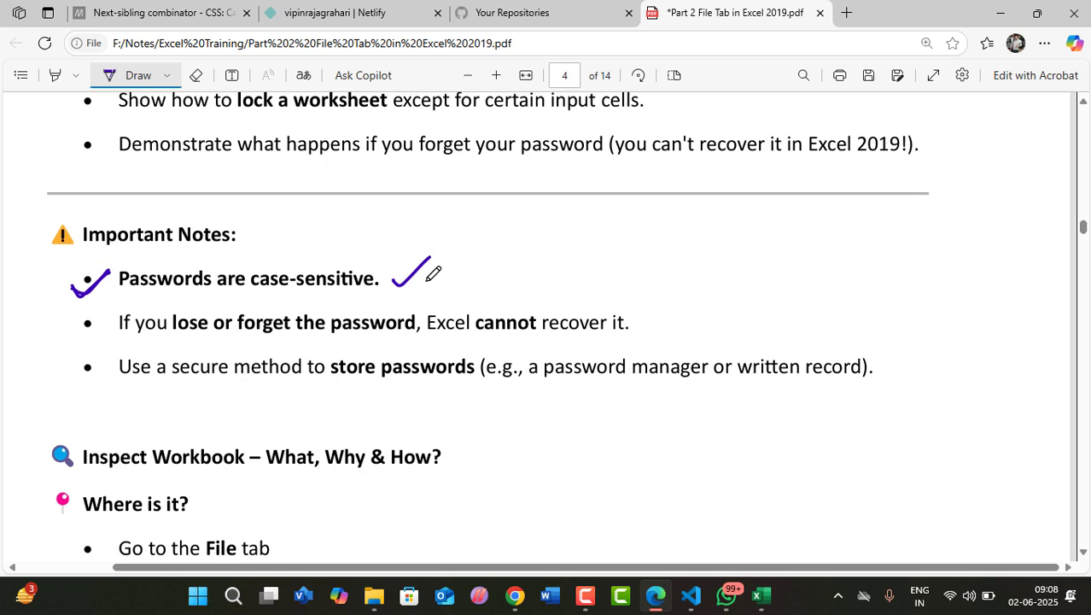
click(510, 247)
drag(510, 265, 525, 250)
mouse_move(601, 244)
mouse_down()
mouse_move(612, 232)
mouse_move(666, 249)
mouse_up()
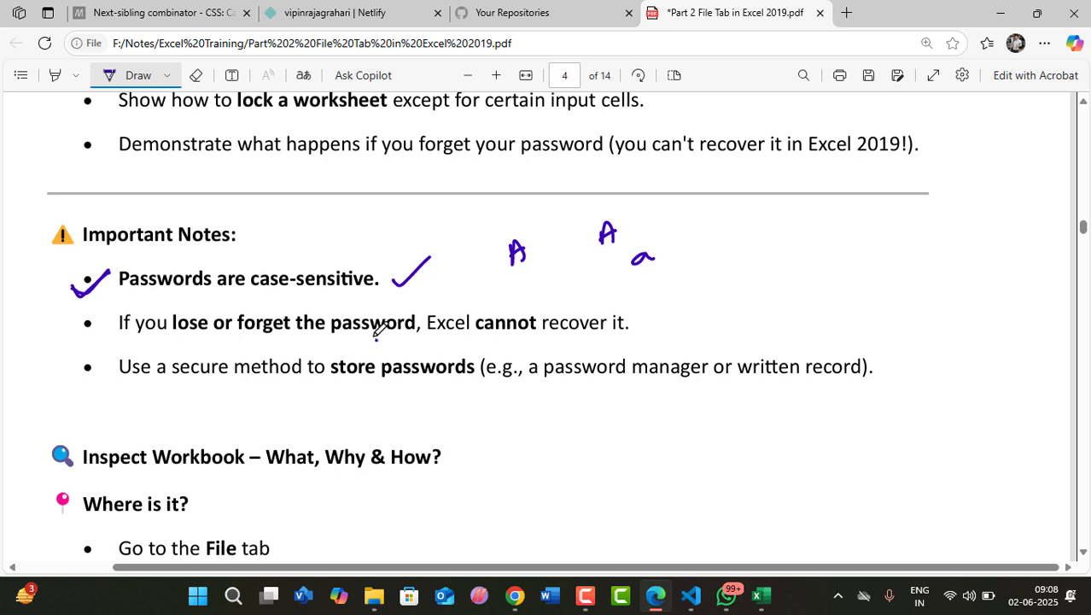
Step: Tick and circle "Excel cannot recover it", and mark the secure storage note with a tick below "store" and underlines below "manager" and "record"
drag(513, 346, 553, 339)
mouse_move(435, 295)
mouse_down()
mouse_move(458, 352)
mouse_move(590, 345)
mouse_move(616, 285)
mouse_move(466, 301)
mouse_move(459, 313)
mouse_up()
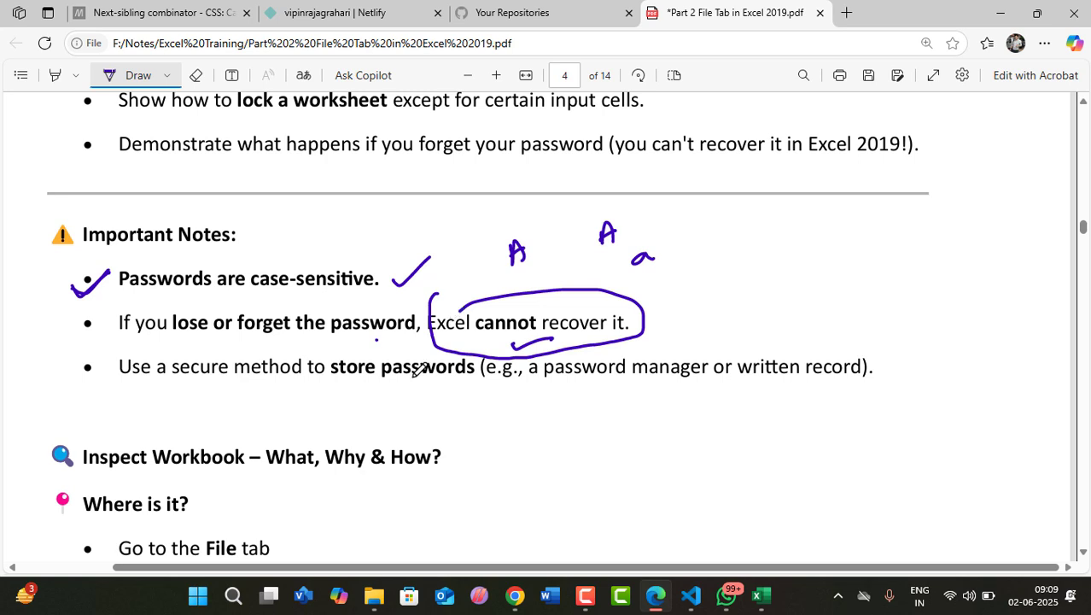
drag(345, 388, 372, 390)
drag(611, 388, 687, 395)
drag(778, 392, 841, 392)
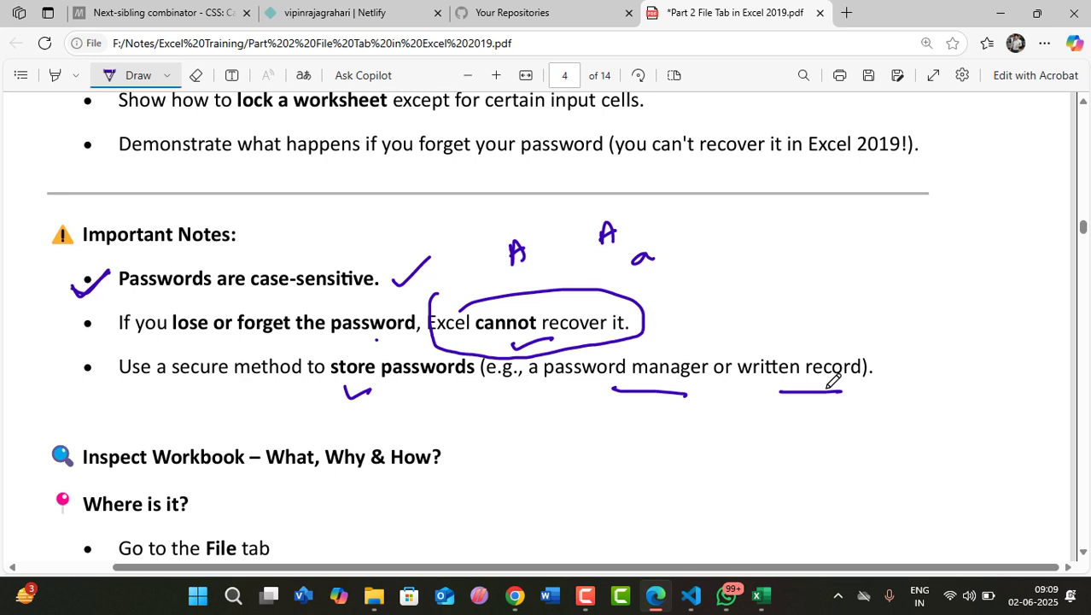
Step: Draw a tick over the start of the "Inspect Workbook – What, Why & How?" heading
scroll(691, 384, down, 4)
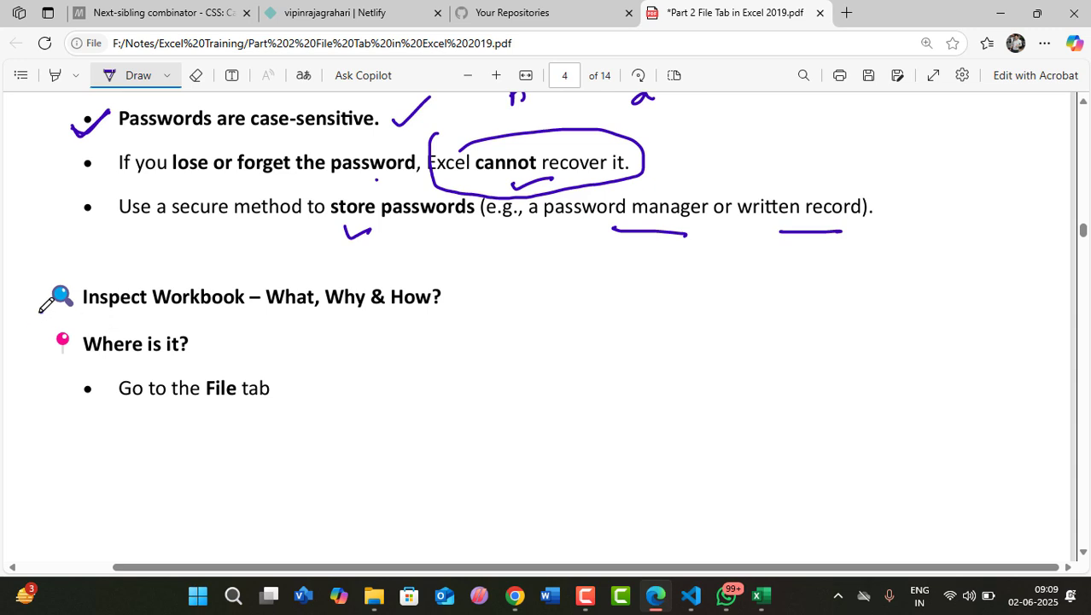
drag(40, 309, 91, 275)
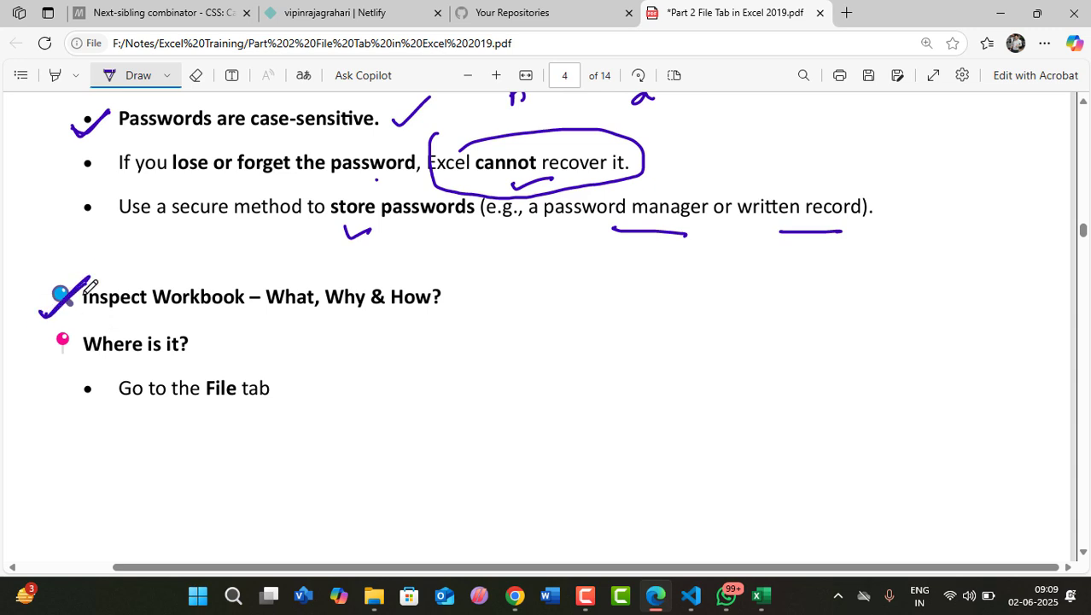